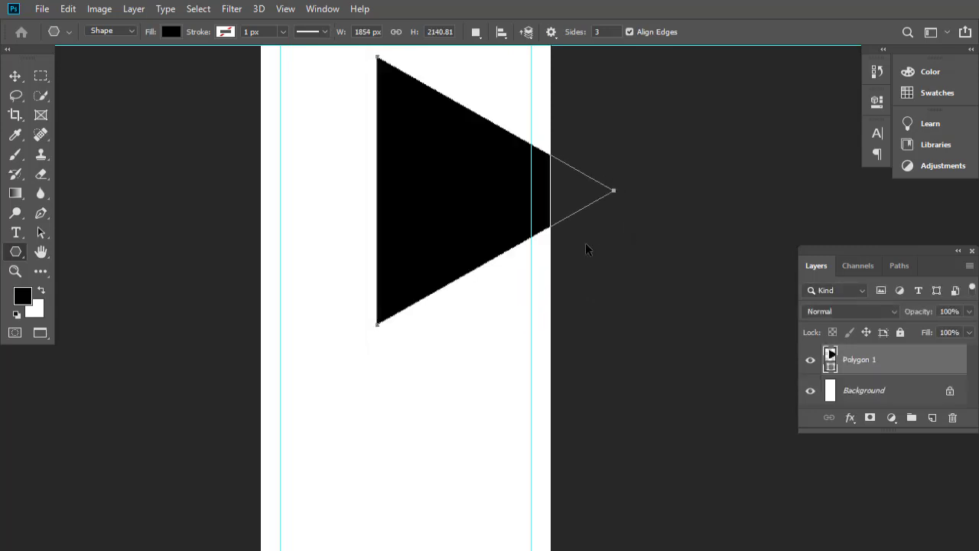
Step: Flip the black triangle both horizontally and vertically so that its tip points left
{"action": "key", "text": "ctrl+t"}
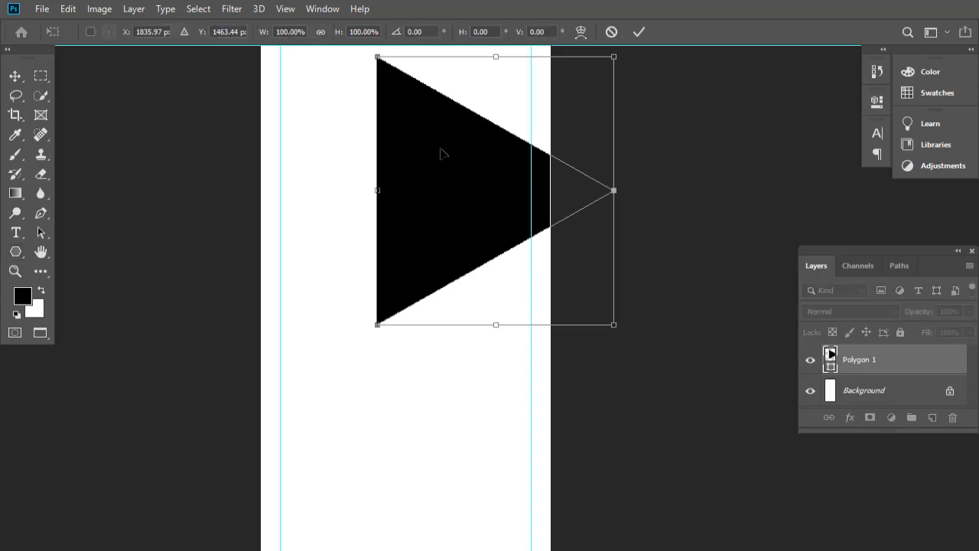
{"action": "right_click", "coordinate": [441, 149]}
{"action": "left_click", "coordinate": [504, 347]}
{"action": "right_click", "coordinate": [456, 160]}
{"action": "left_click", "coordinate": [478, 348]}
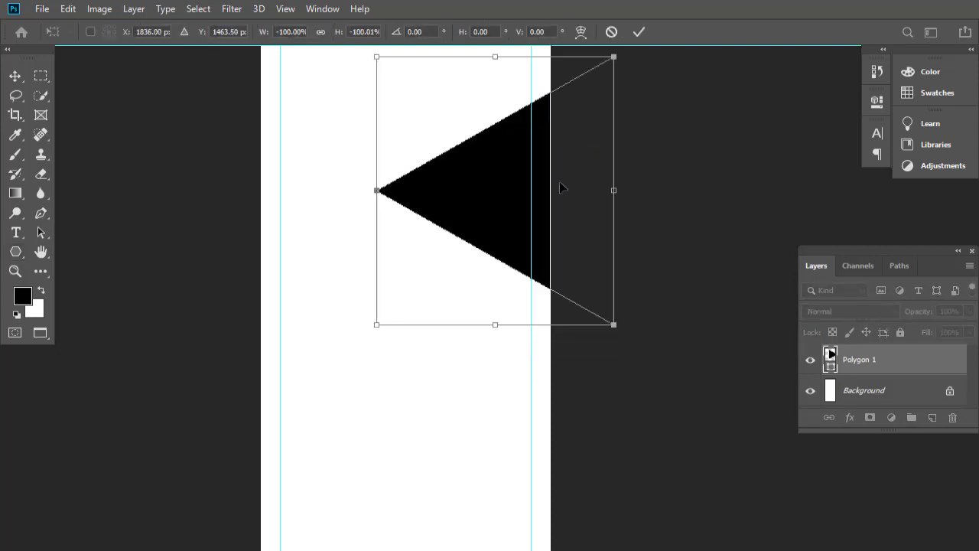
Step: Move the triangle flush with the page's right edge and narrow it from its tip to about 88% width
{"action": "left_click_drag", "start_coordinate": [560, 188], "coordinate": [497, 225]}
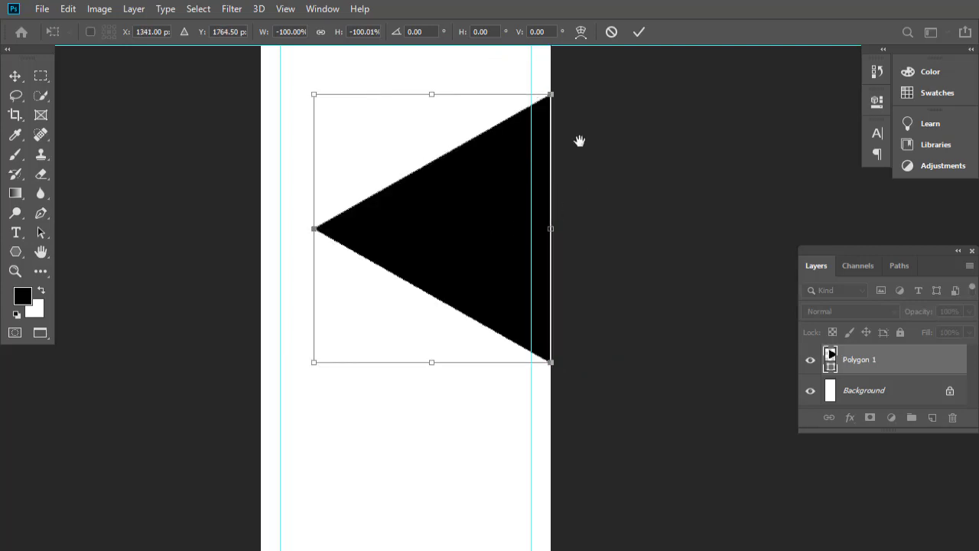
{"action": "left_click_drag", "start_coordinate": [579, 140], "coordinate": [583, 256]}
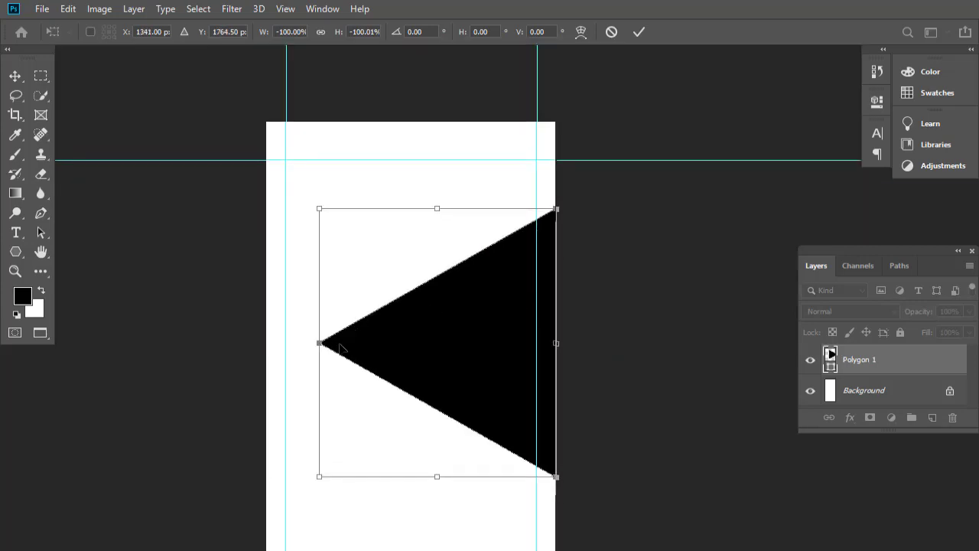
{"action": "left_click_drag", "start_coordinate": [320, 345], "coordinate": [349, 349]}
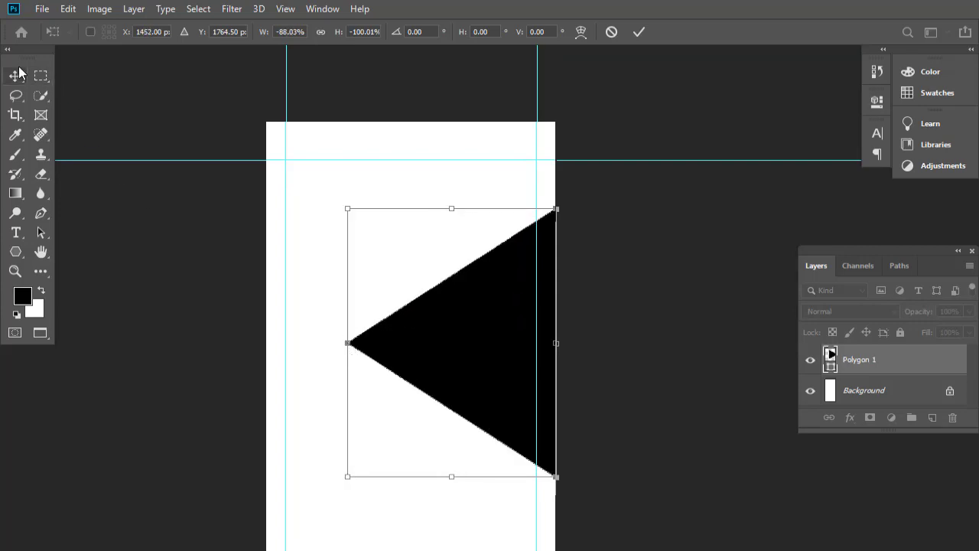
{"action": "key", "text": "Return"}
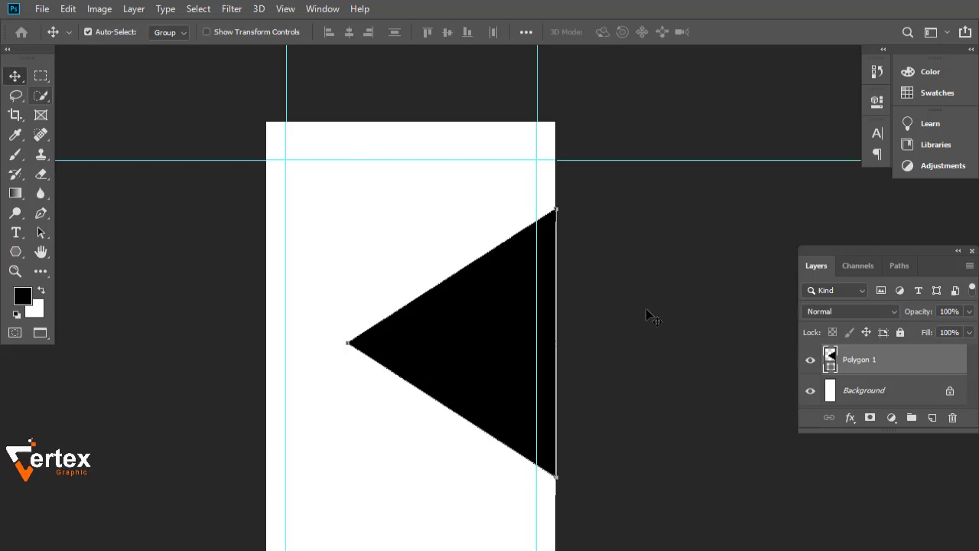
Step: Recolour the large triangle to olive, 928a0d
{"action": "double_click", "coordinate": [830, 358]}
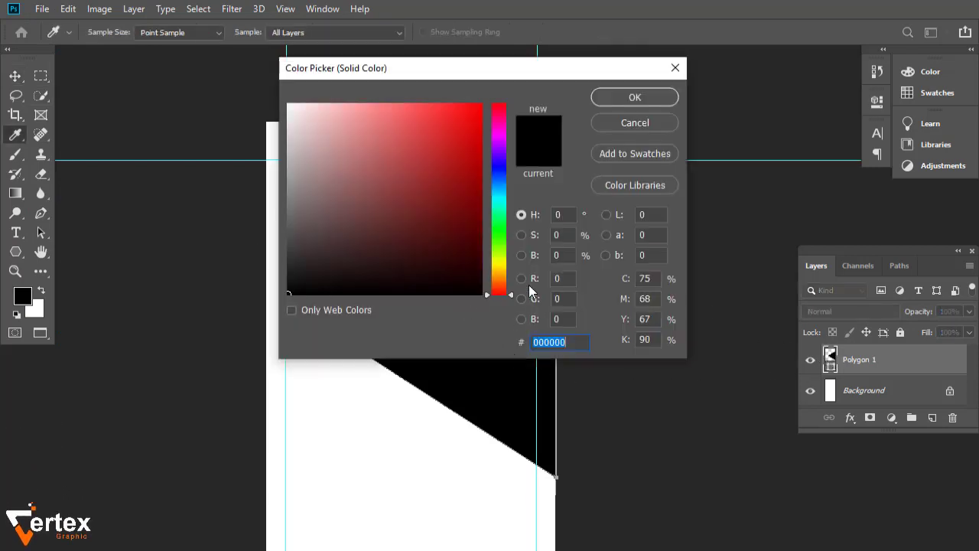
{"action": "left_click_drag", "start_coordinate": [503, 293], "coordinate": [504, 264]}
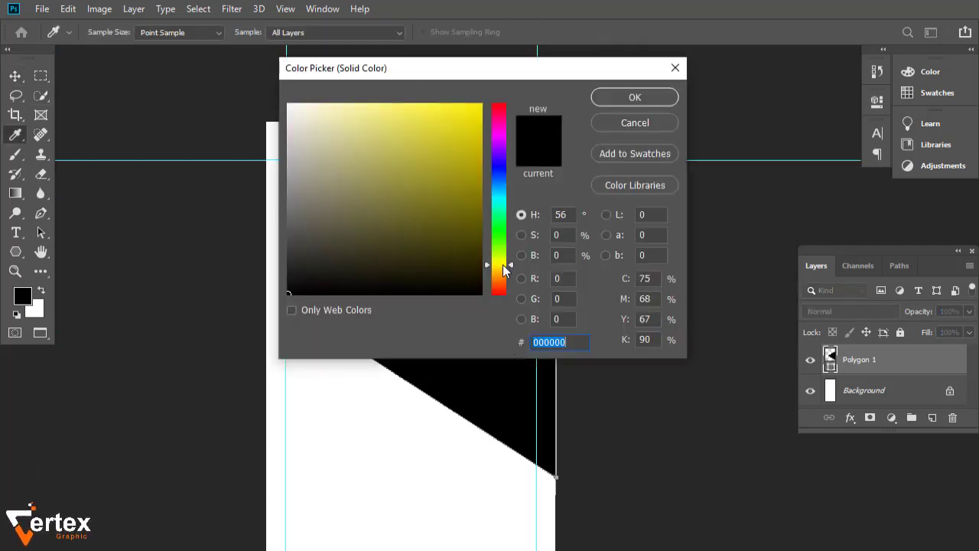
{"action": "left_click_drag", "start_coordinate": [457, 233], "coordinate": [464, 183]}
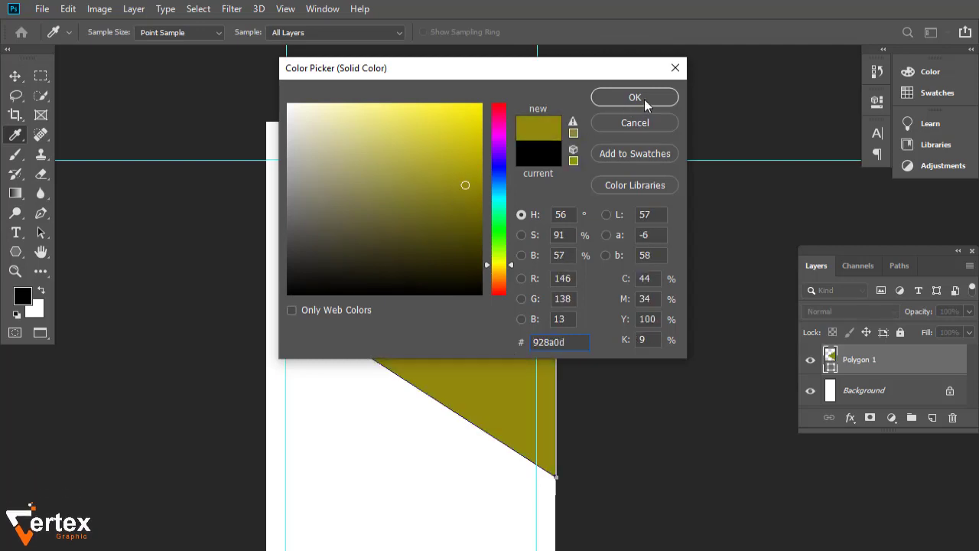
{"action": "left_click", "coordinate": [635, 98]}
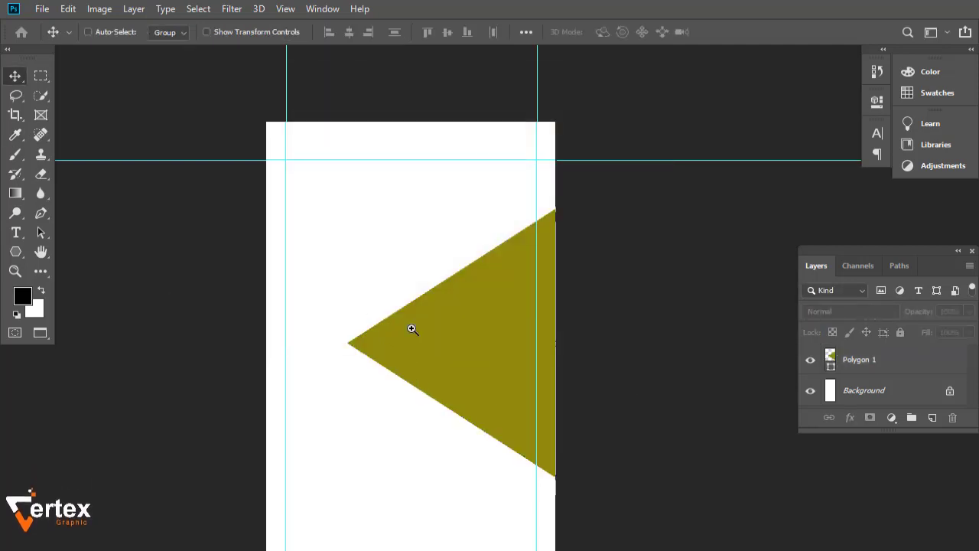
Step: Draw a Pen tool triangle about 981 by 813 px, with one side along the olive triangle's upper edge from its tip
{"action": "left_click", "coordinate": [413, 329], "text": "ctrl"}
{"action": "left_click", "coordinate": [413, 329], "text": "ctrl"}
{"action": "left_click_drag", "start_coordinate": [415, 329], "coordinate": [411, 352]}
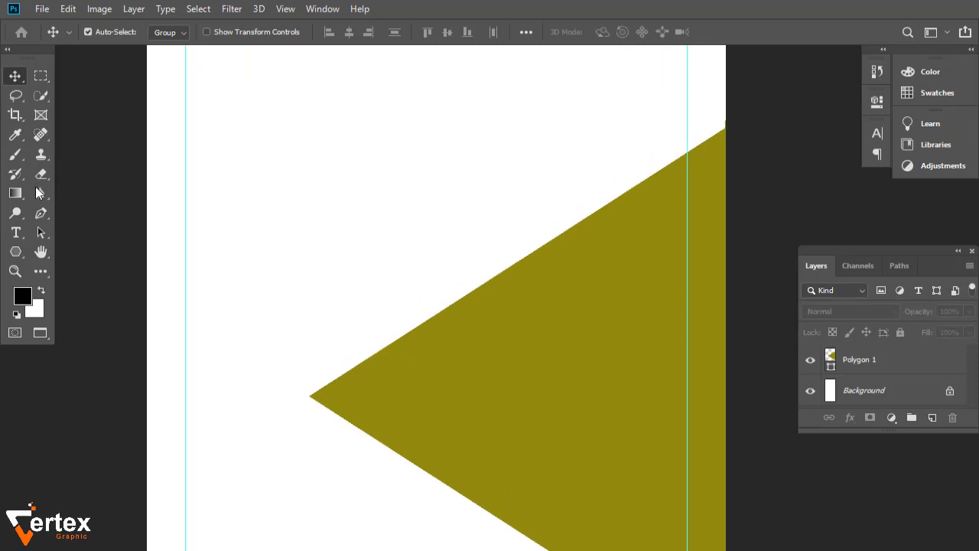
{"action": "left_click", "coordinate": [41, 213]}
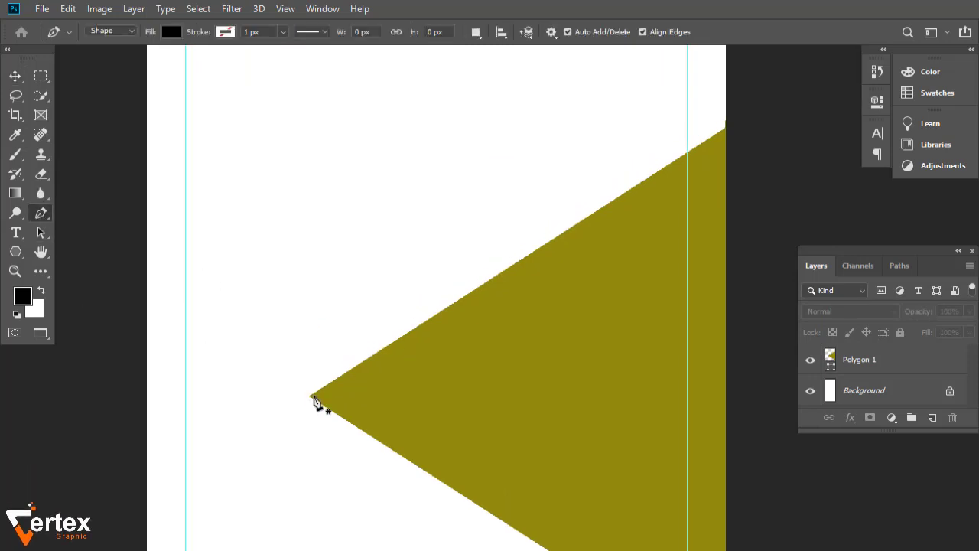
{"action": "left_click", "coordinate": [311, 397]}
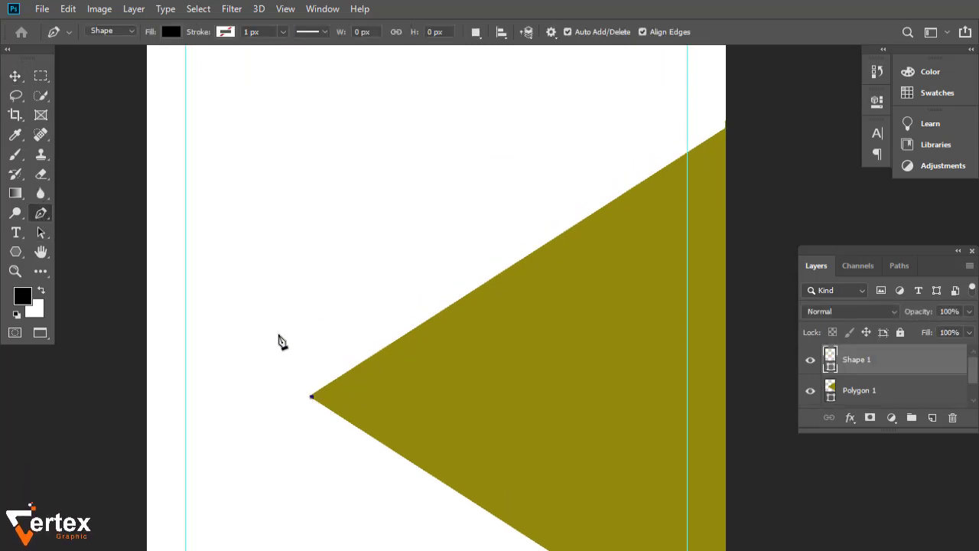
{"action": "left_click", "coordinate": [231, 193]}
{"action": "left_click", "coordinate": [483, 290]}
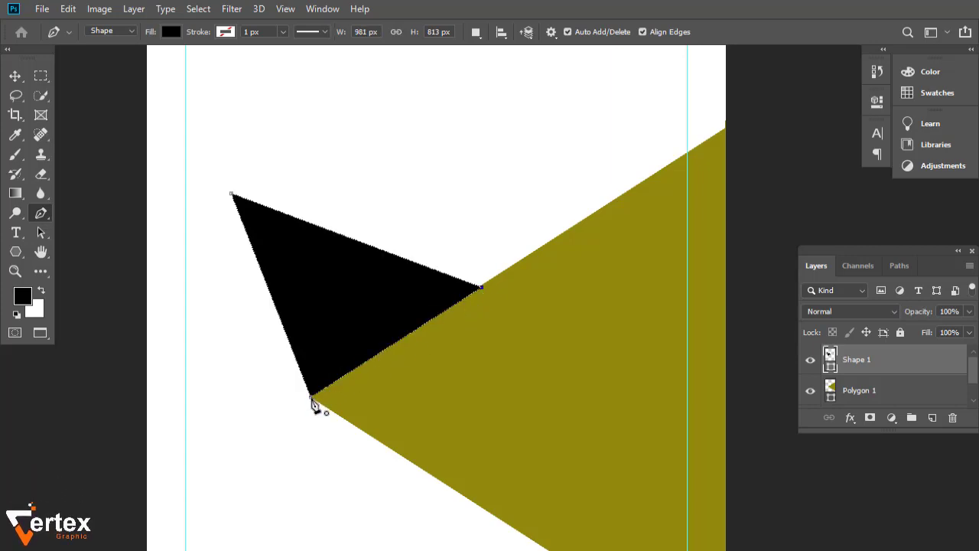
Step: Fill the new triangle with medium green and place its layer below Polygon 1
{"action": "left_click", "coordinate": [171, 31]}
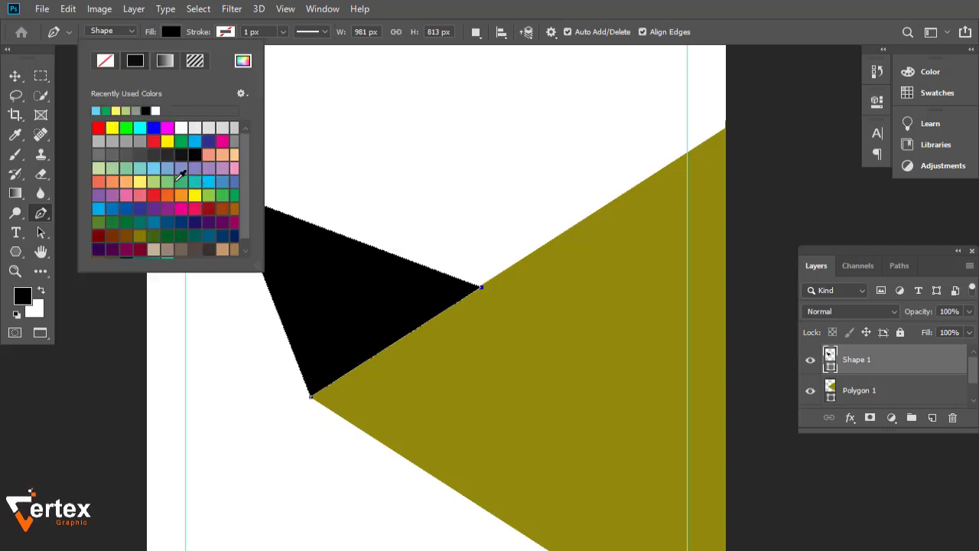
{"action": "left_click", "coordinate": [127, 167]}
{"action": "left_click", "coordinate": [15, 76]}
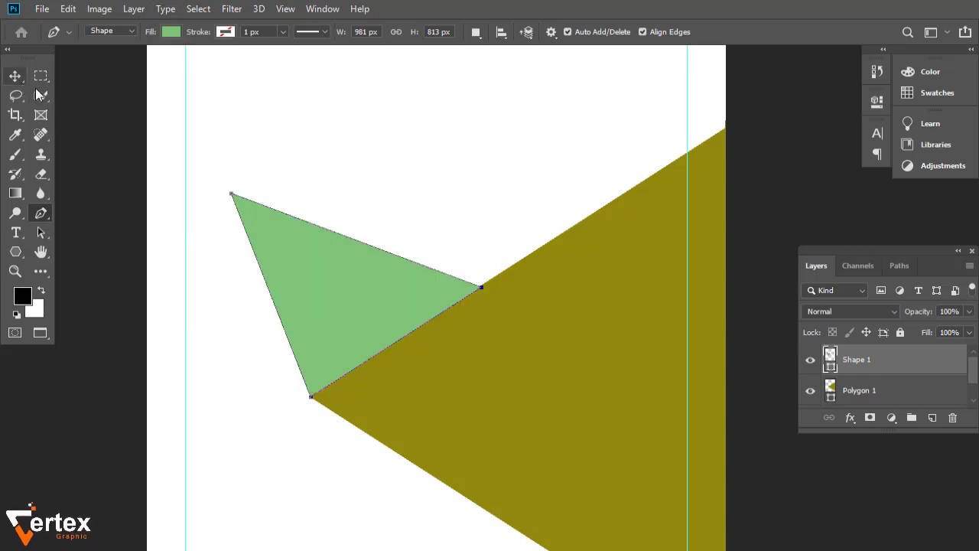
{"action": "left_click_drag", "start_coordinate": [929, 378], "coordinate": [930, 402]}
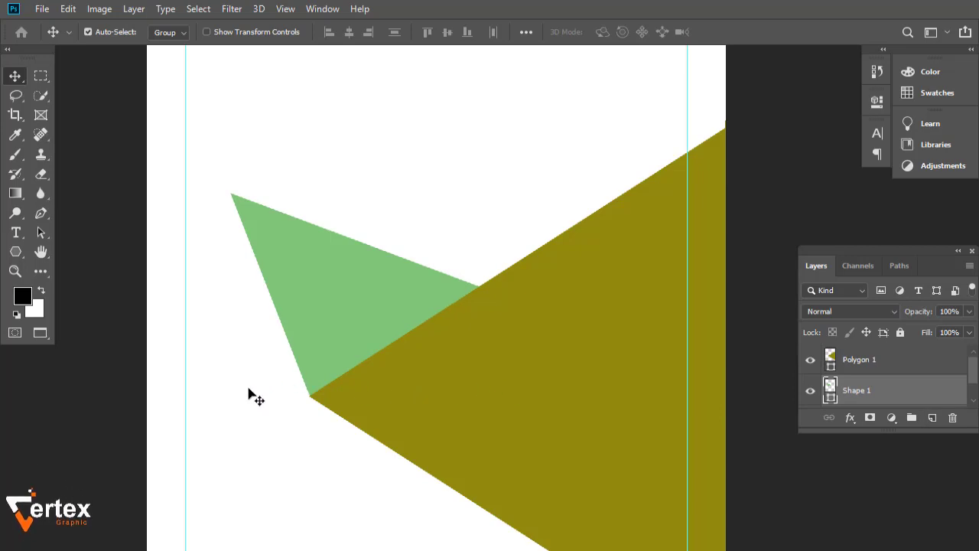
Step: Examine up close how the green triangle meets the olive triangle's tip and upper edge
{"action": "left_click_drag", "start_coordinate": [287, 373], "coordinate": [348, 406]}
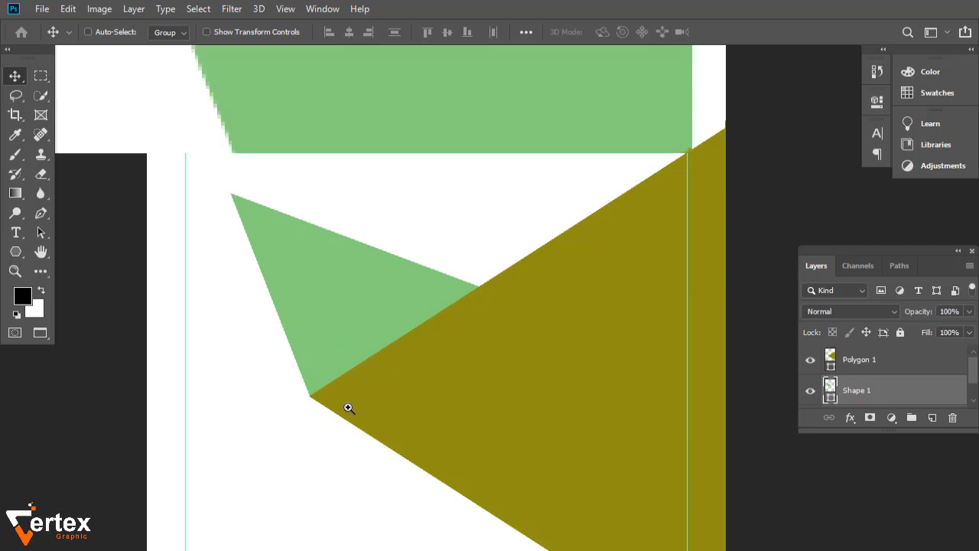
{"action": "left_click", "coordinate": [373, 345], "text": "ctrl+alt"}
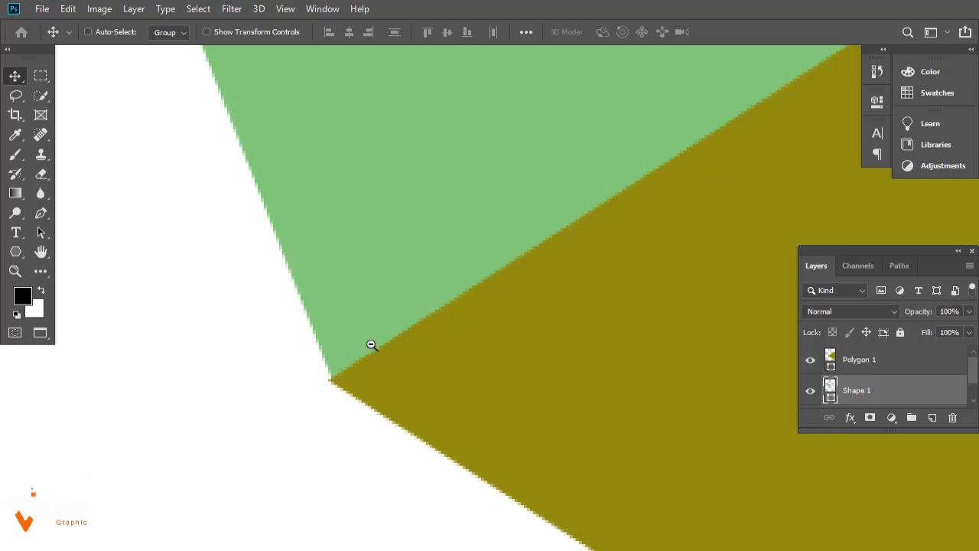
{"action": "left_click", "coordinate": [373, 346], "text": "ctrl+alt"}
{"action": "left_click", "coordinate": [373, 346], "text": "ctrl+alt"}
{"action": "left_click", "coordinate": [373, 346], "text": "ctrl+alt"}
{"action": "left_click", "coordinate": [373, 346], "text": "ctrl+alt"}
{"action": "left_click", "coordinate": [373, 346], "text": "ctrl+alt"}
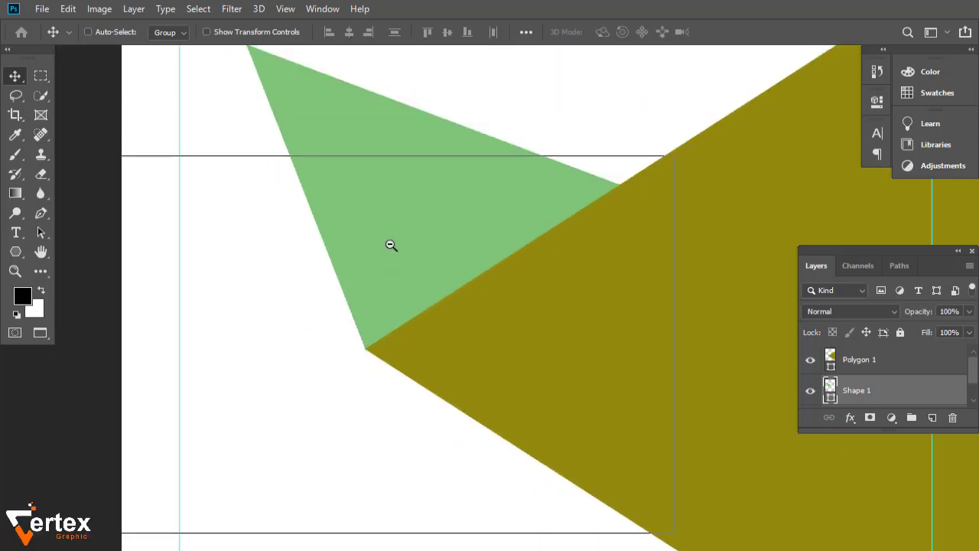
{"action": "left_click", "coordinate": [391, 245], "text": "ctrl+alt"}
{"action": "left_click_drag", "start_coordinate": [402, 328], "coordinate": [397, 383]}
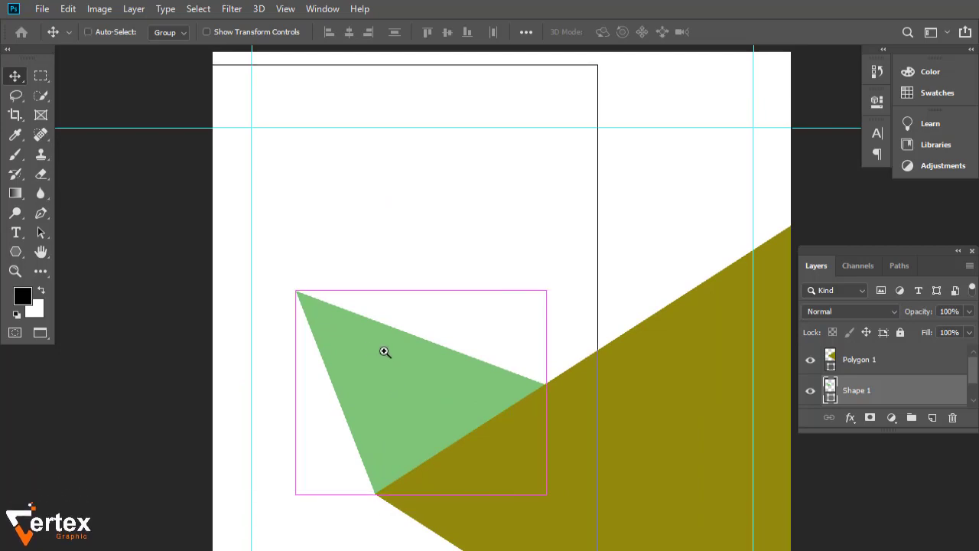
Step: Draw a black Pen tool triangle about 466 by 228 px between the green triangle's upper-left corner and the page's left edge
{"action": "left_click", "coordinate": [385, 352], "text": "ctrl"}
{"action": "left_click_drag", "start_coordinate": [387, 352], "coordinate": [437, 370]}
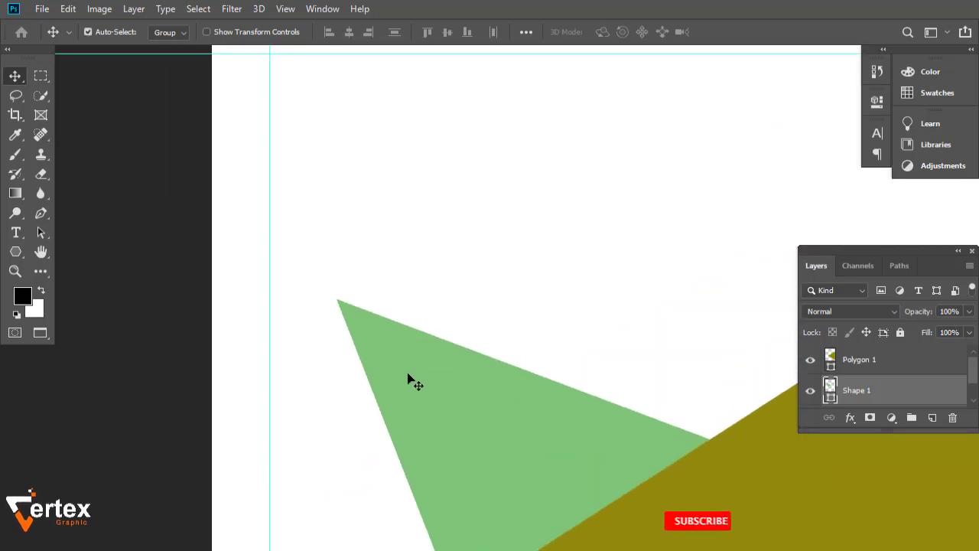
{"action": "left_click", "coordinate": [146, 246]}
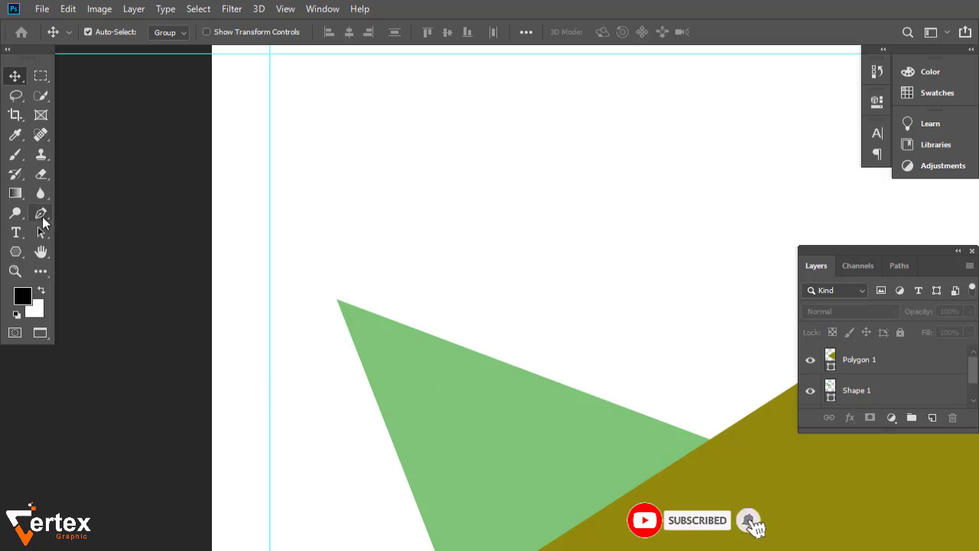
{"action": "left_click", "coordinate": [40, 214]}
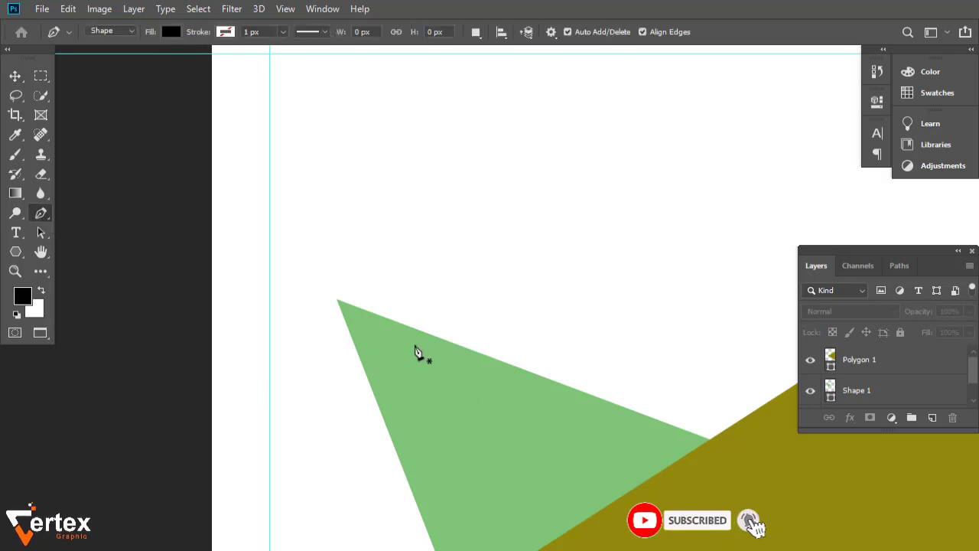
{"action": "left_click", "coordinate": [336, 301]}
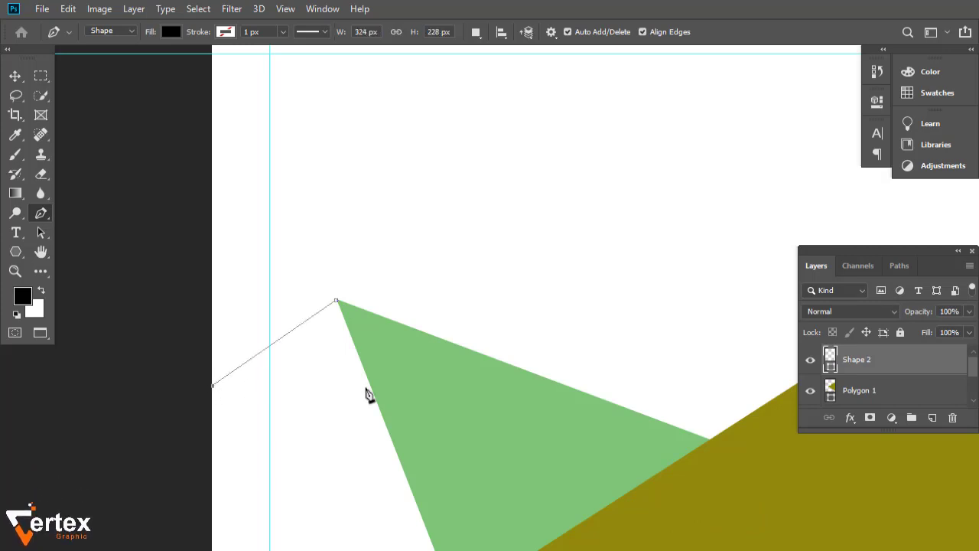
{"action": "left_click", "coordinate": [391, 385]}
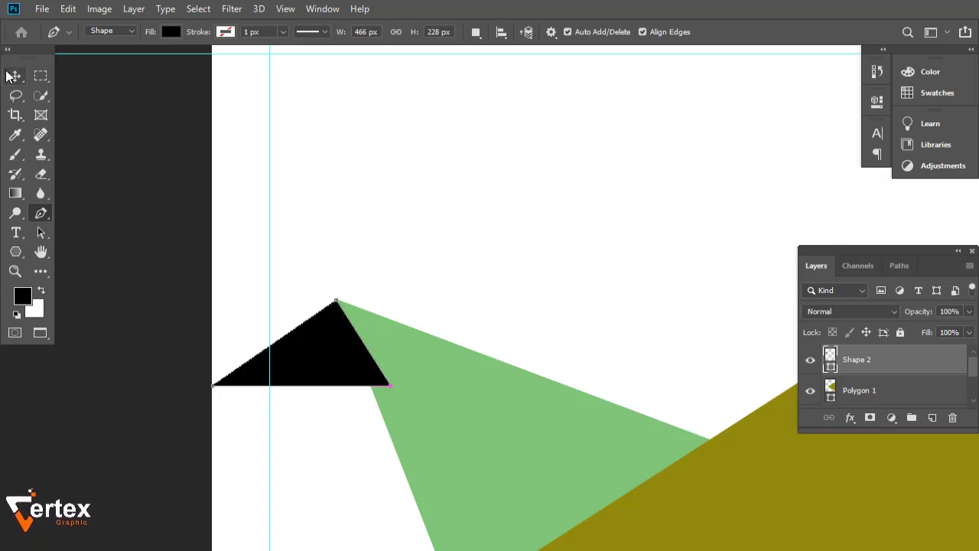
Step: Move the black triangle's layer directly above Background so that it sits behind the green triangle, and deselect it
{"action": "key", "text": "v"}
{"action": "mouse_move", "coordinate": [888, 377]}
{"action": "left_mouse_down"}
{"action": "mouse_move", "coordinate": [883, 433]}
{"action": "mouse_move", "coordinate": [882, 383]}
{"action": "left_mouse_up"}
{"action": "left_click", "coordinate": [149, 350]}
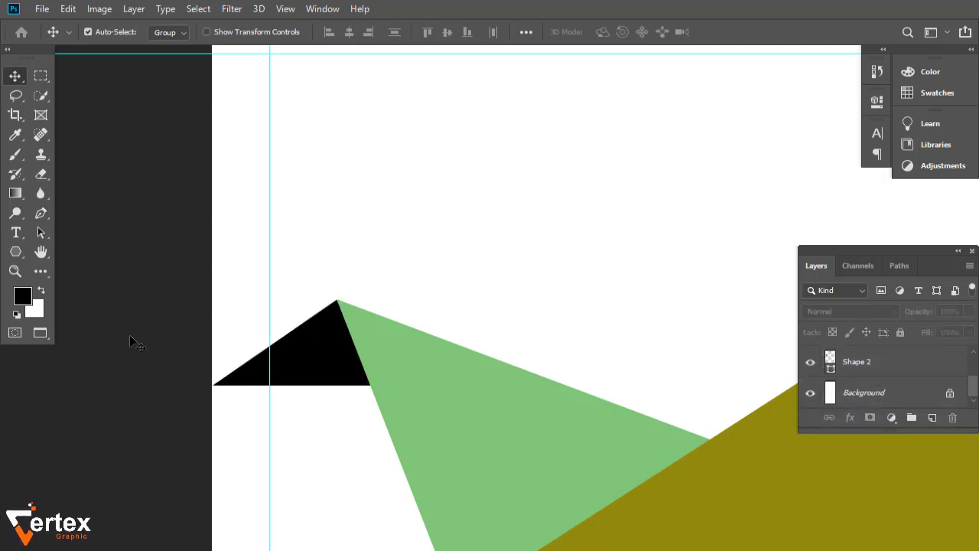
Step: Draw a small Pen tool shape about 130 by 242 px at the page's left edge, overlapping the black triangle's sloping side
{"action": "left_click", "coordinate": [42, 213]}
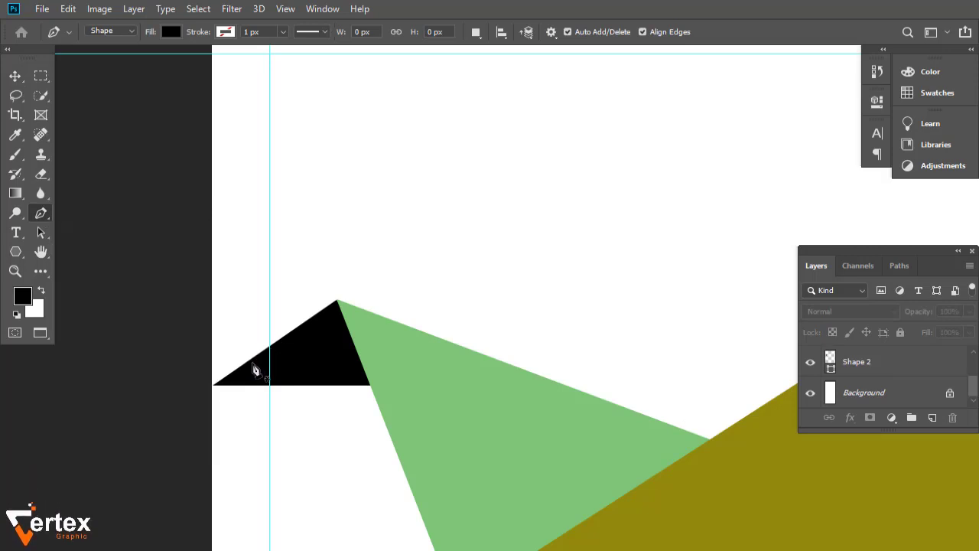
{"action": "left_click", "coordinate": [253, 364]}
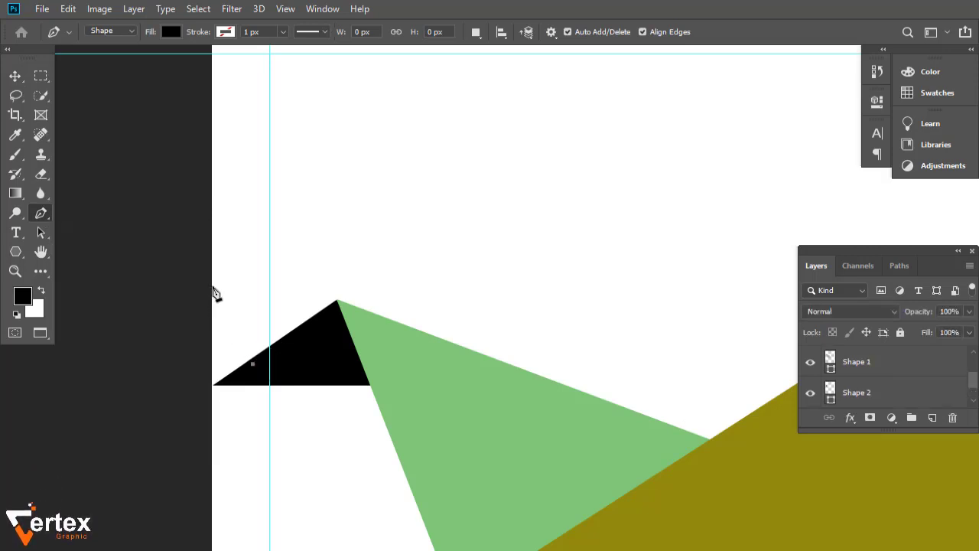
{"action": "left_click", "coordinate": [214, 298]}
{"action": "left_click", "coordinate": [203, 388]}
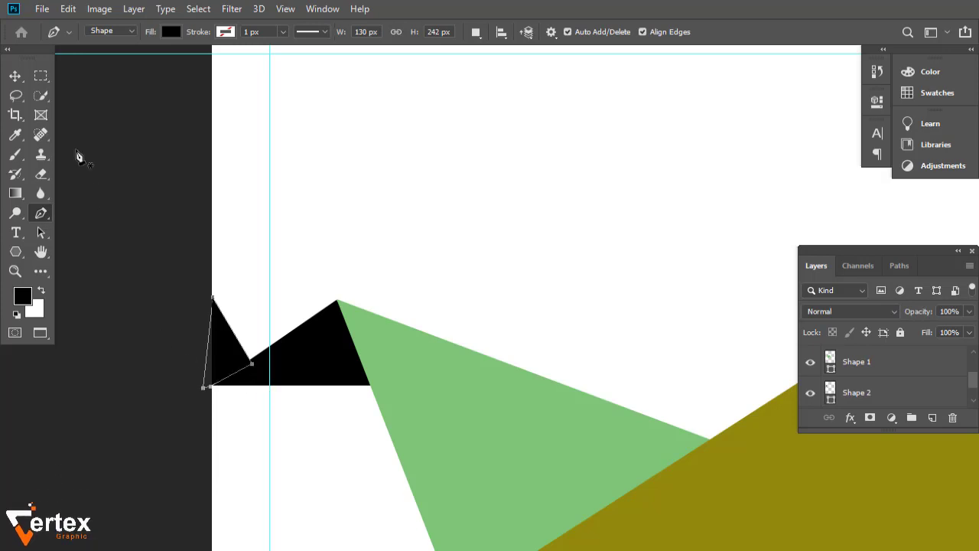
Step: Fill the small shape with light yellow-green and place its layer directly above Background, behind the black triangle
{"action": "left_click", "coordinate": [164, 32]}
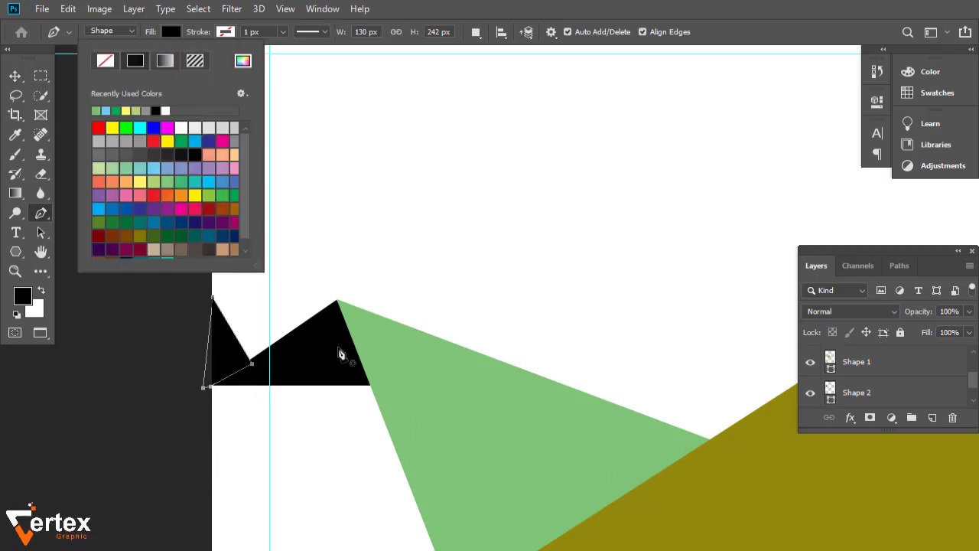
{"action": "left_click", "coordinate": [127, 111]}
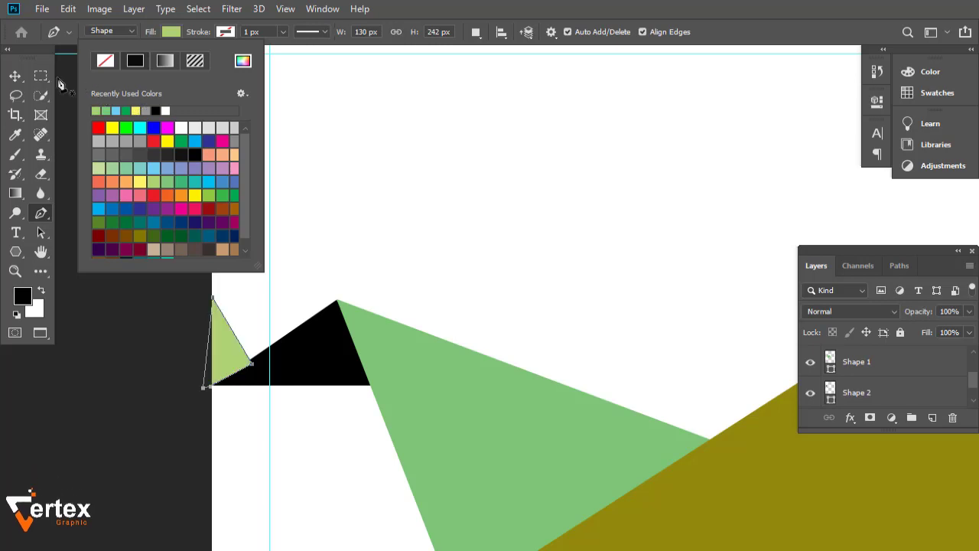
{"action": "key", "text": "v"}
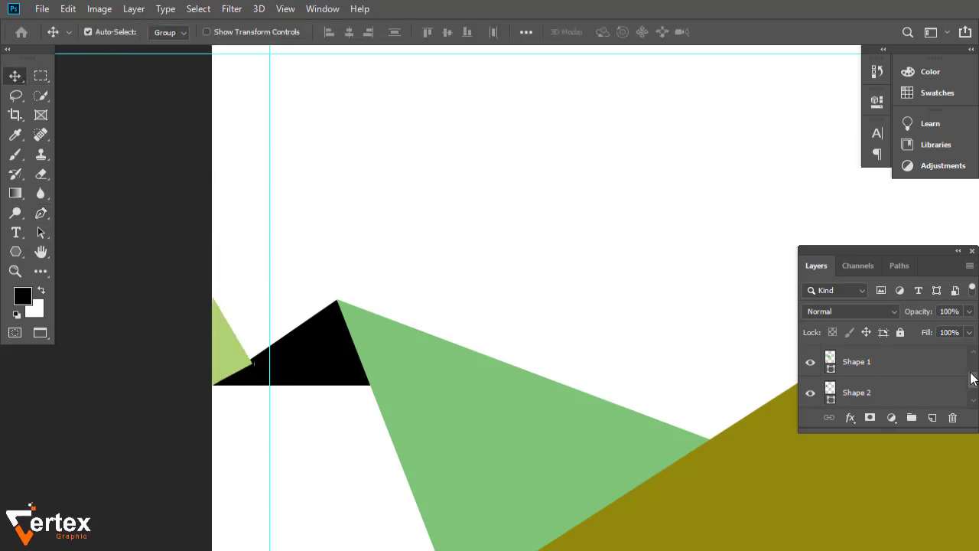
{"action": "left_click_drag", "start_coordinate": [970, 377], "coordinate": [902, 392]}
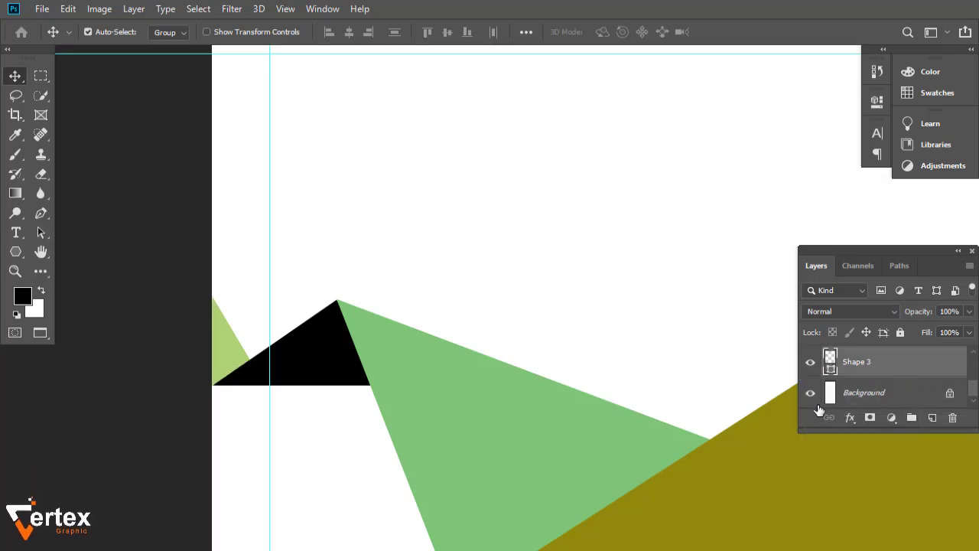
{"action": "left_click", "coordinate": [161, 417]}
Step: Examine the joins between the light-green, black and green triangles up close, and the composition over the whole banner
{"action": "left_click", "coordinate": [270, 352], "text": "ctrl"}
{"action": "left_click", "coordinate": [274, 410], "text": "ctrl"}
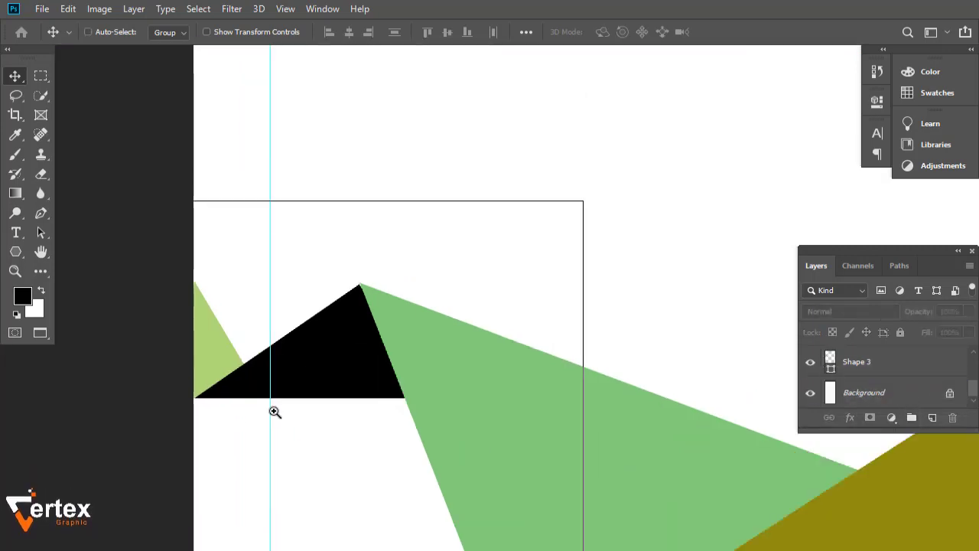
{"action": "left_click_drag", "start_coordinate": [276, 410], "coordinate": [391, 413]}
{"action": "left_click", "coordinate": [285, 339]}
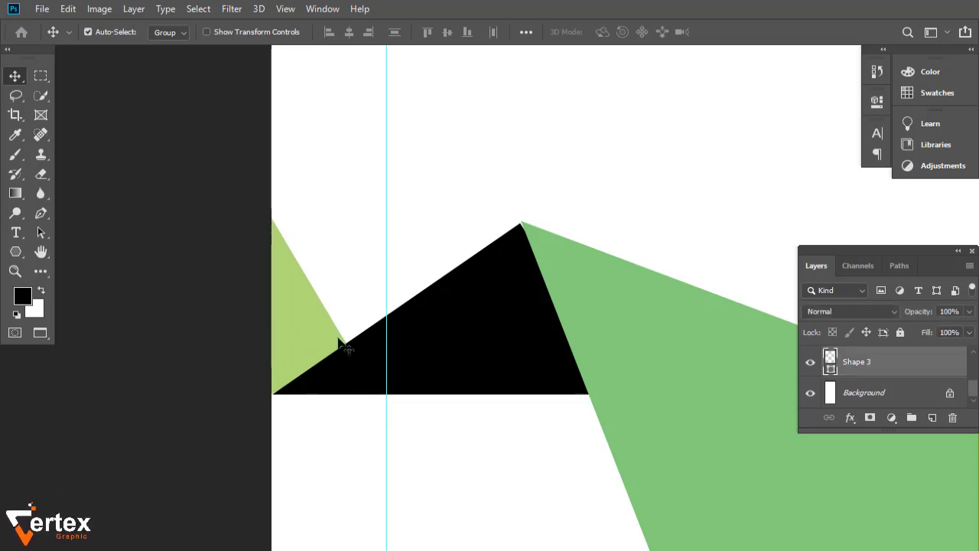
{"action": "left_click", "coordinate": [394, 367], "text": "ctrl+alt"}
{"action": "left_click", "coordinate": [416, 376], "text": "ctrl+alt"}
{"action": "left_click", "coordinate": [459, 404], "text": "ctrl+alt"}
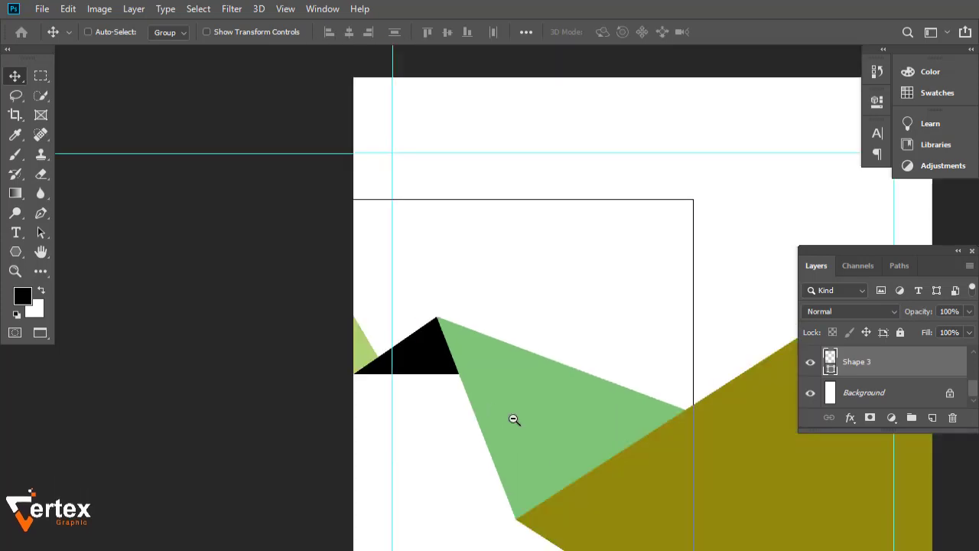
{"action": "left_click", "coordinate": [513, 417], "text": "ctrl+alt"}
{"action": "left_click_drag", "start_coordinate": [379, 372], "coordinate": [254, 234]}
{"action": "left_click", "coordinate": [459, 426], "text": "ctrl+alt"}
{"action": "left_click_drag", "start_coordinate": [448, 400], "coordinate": [437, 282]}
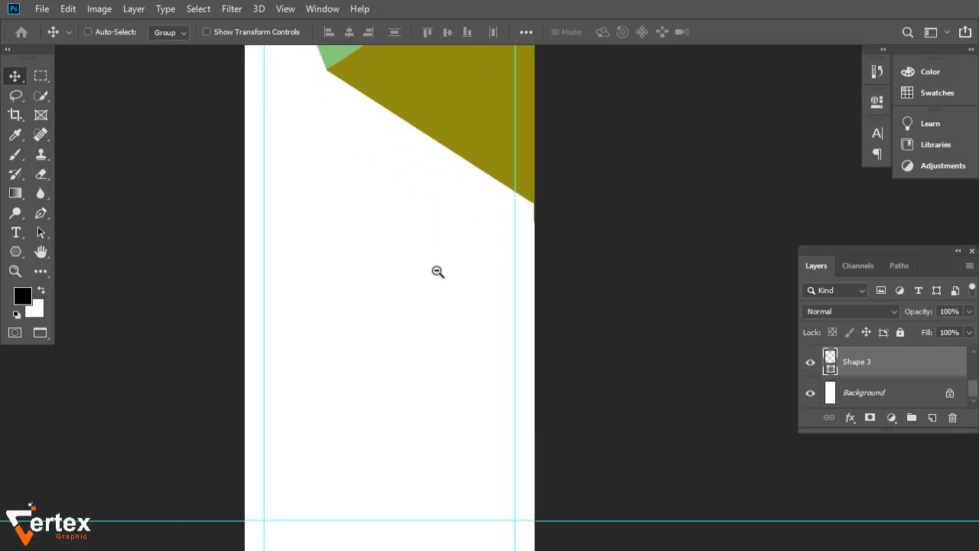
{"action": "left_click", "coordinate": [437, 269], "text": "ctrl+alt"}
{"action": "left_click_drag", "start_coordinate": [453, 353], "coordinate": [454, 429]}
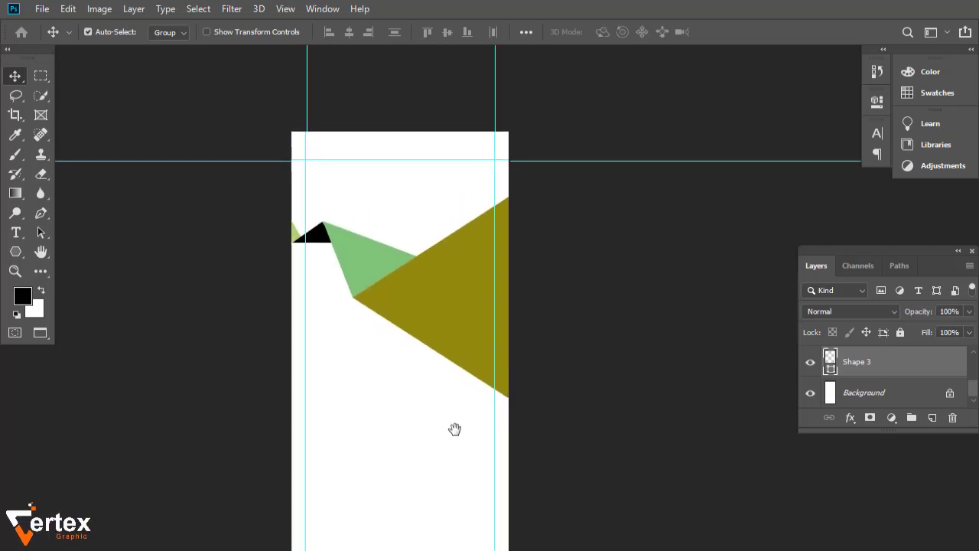
{"action": "left_click", "coordinate": [413, 331], "text": "ctrl"}
{"action": "left_click_drag", "start_coordinate": [448, 360], "coordinate": [468, 414]}
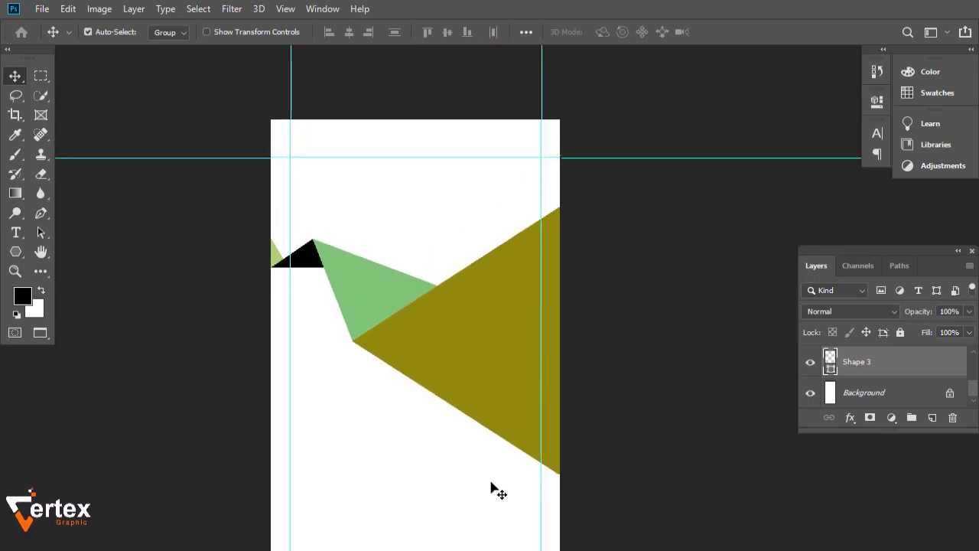
Step: Select all the overlapping triangles together, nudge them upward on the page, and deselect them
{"action": "left_click_drag", "start_coordinate": [545, 463], "coordinate": [242, 207]}
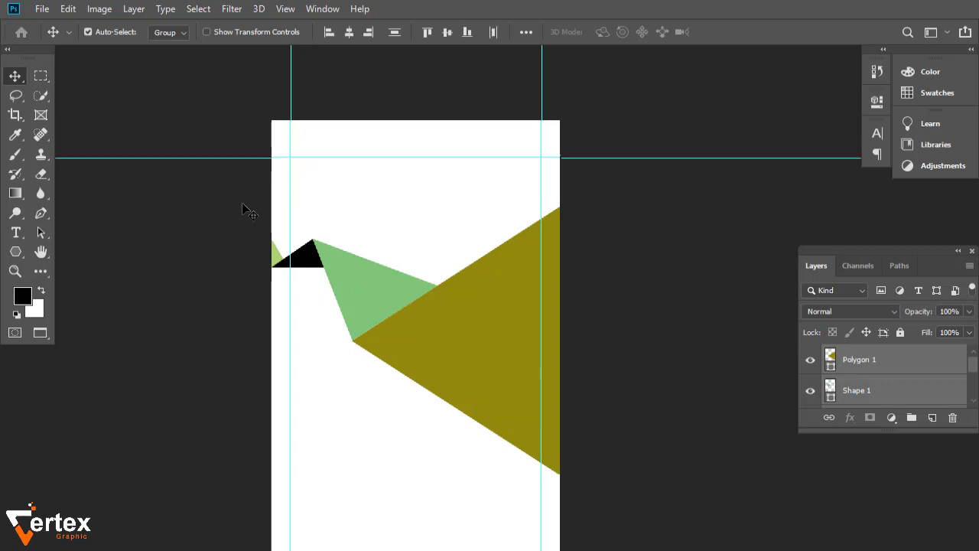
{"action": "key", "text": "Up"}
{"action": "key", "text": "Up"}
{"action": "key", "text": "Up"}
{"action": "key", "text": "Up"}
{"action": "key", "text": "Up"}
{"action": "key", "text": "Up"}
{"action": "key", "text": "Up"}
{"action": "key", "text": "Up"}
{"action": "key", "text": "Up"}
{"action": "key", "text": "Up"}
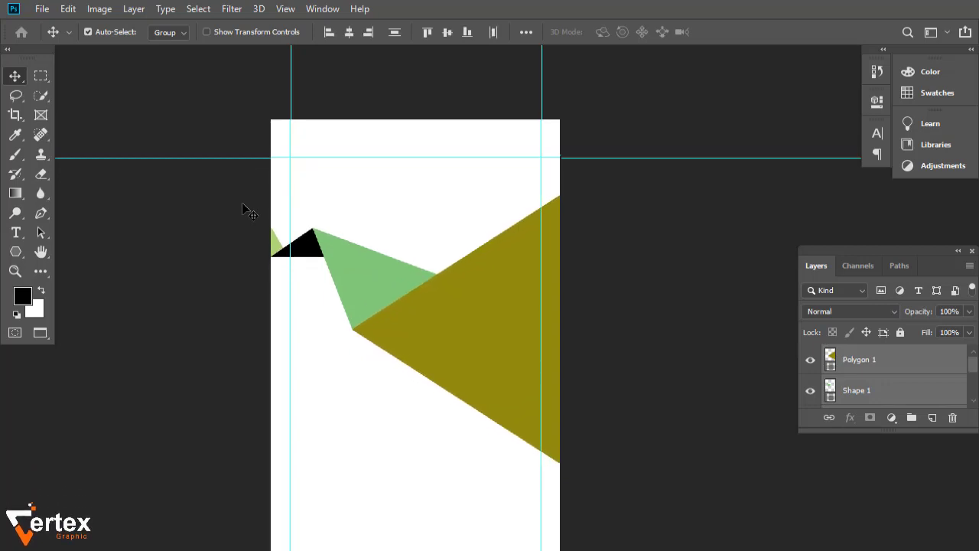
{"action": "key", "text": "Up"}
{"action": "key", "text": "Up"}
{"action": "key", "text": "Up"}
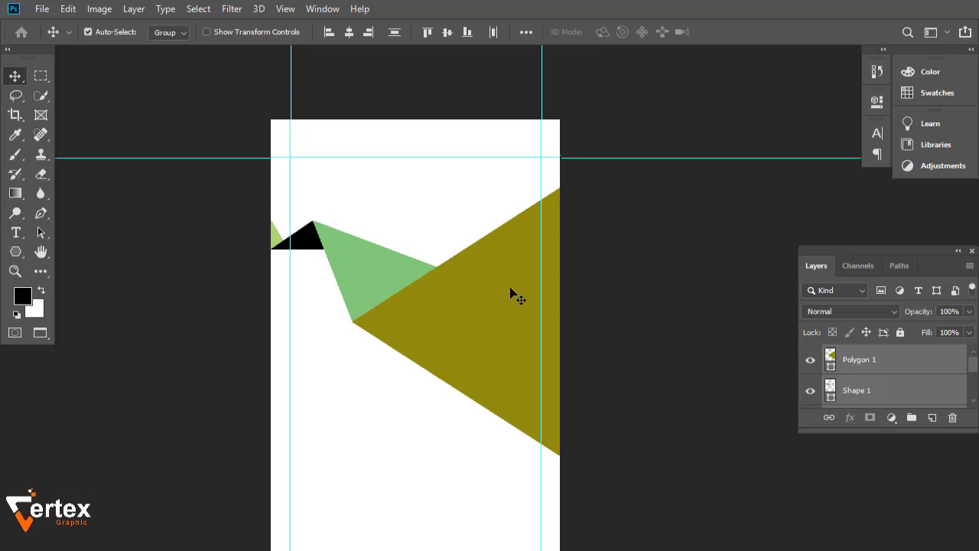
{"action": "left_click", "coordinate": [574, 446]}
Step: Group all shape layers from Polygon 1 to Shape 3 and name the group "upper shaoe"
{"action": "scroll", "coordinate": [469, 337], "scroll_direction": "down", "scroll_amount": 5}
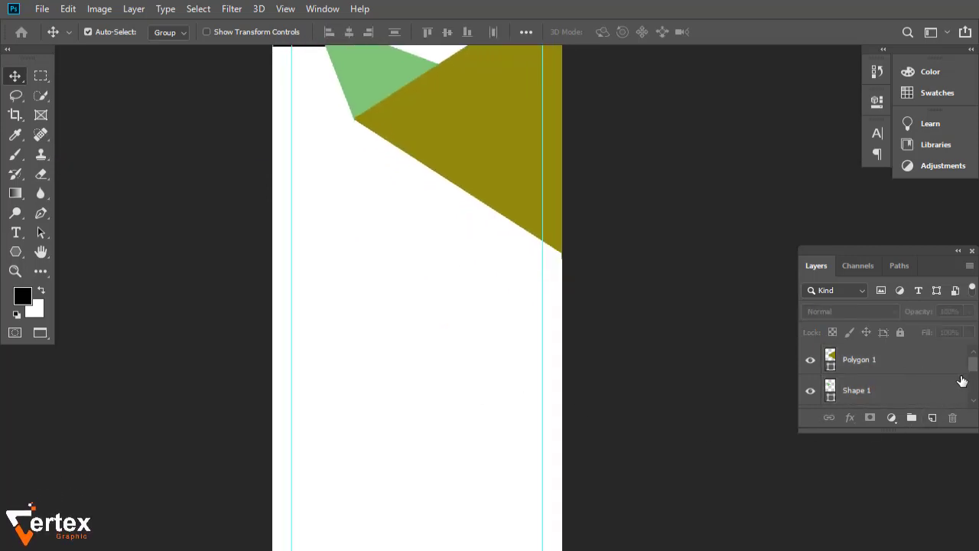
{"action": "left_click", "coordinate": [960, 367]}
{"action": "scroll", "coordinate": [964, 373], "scroll_direction": "down", "scroll_amount": 3}
{"action": "left_click", "coordinate": [912, 373]}
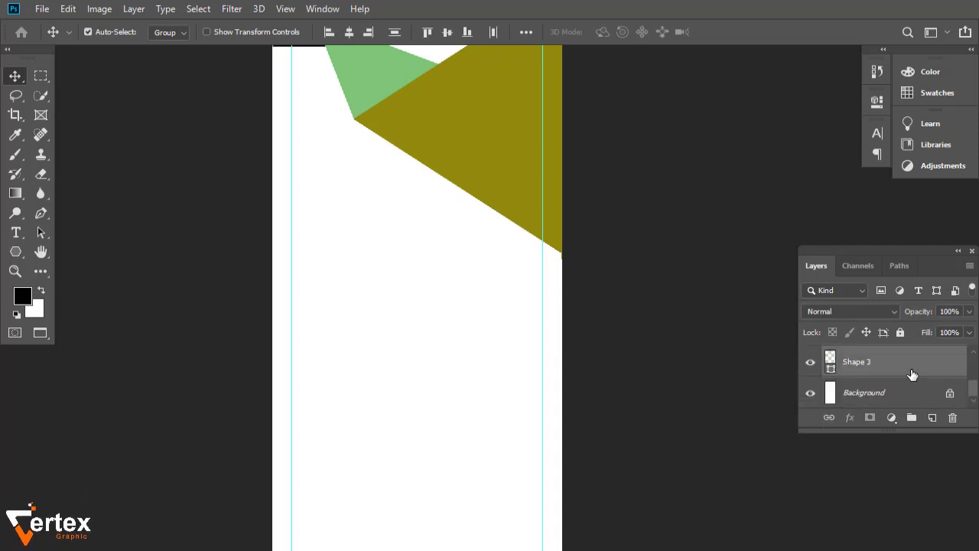
{"action": "key", "text": "ctrl+g"}
{"action": "double_click", "coordinate": [866, 354]}
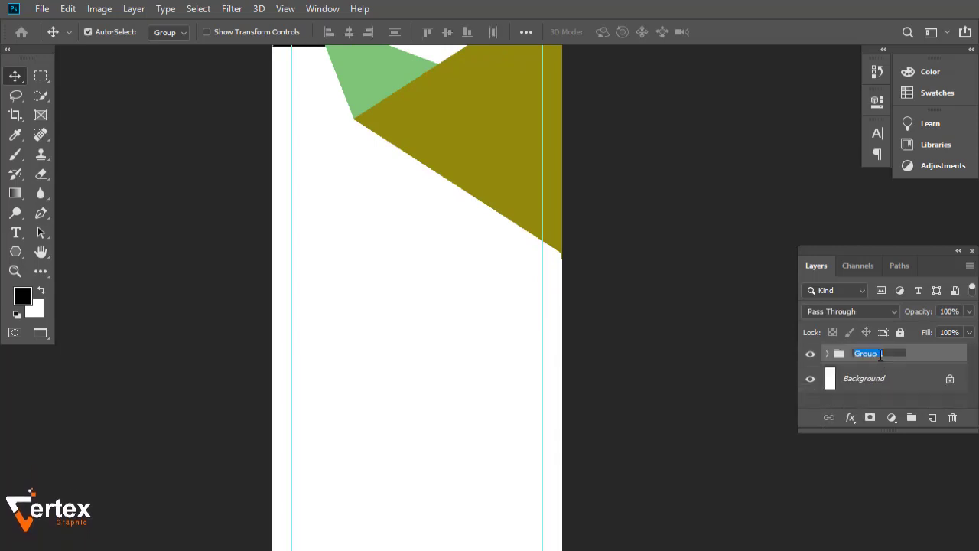
{"action": "type", "text": "upper"}
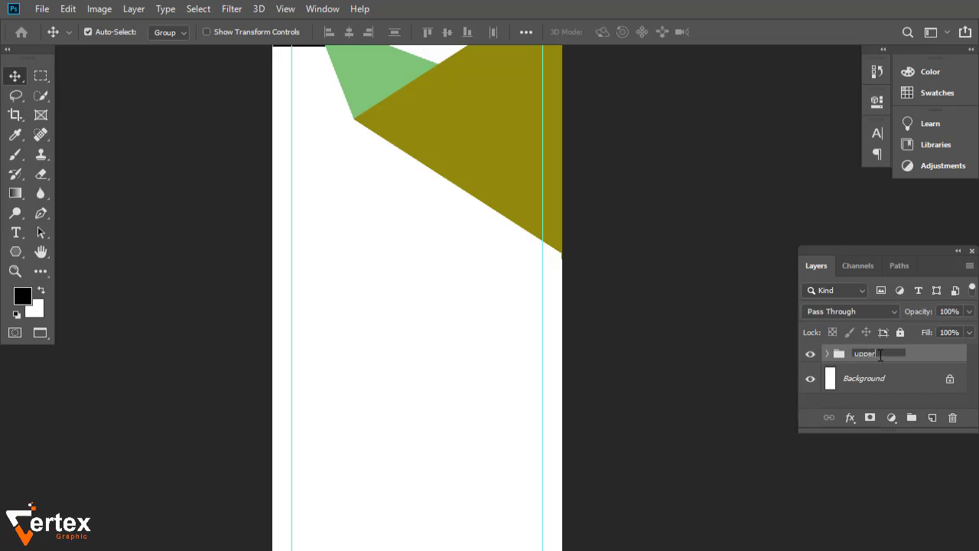
{"action": "type", "text": " g"}
Step: Draw a slim black Pen tool triangle about 1830 by 906 px, sloping down from the page's left edge below the olive shape, and deselect it
{"action": "key", "text": "space"}
{"action": "left_click_drag", "start_coordinate": [477, 446], "coordinate": [475, 392]}
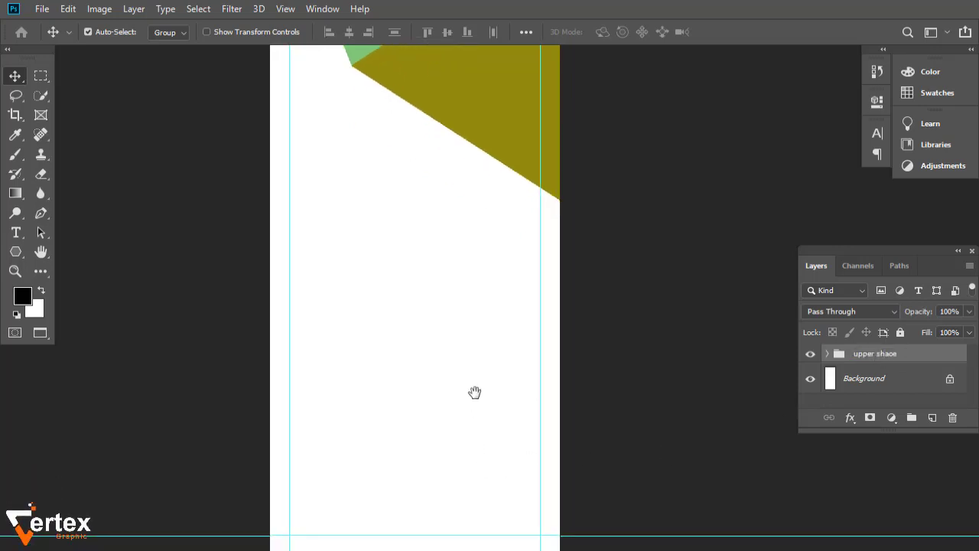
{"action": "left_click", "coordinate": [40, 214]}
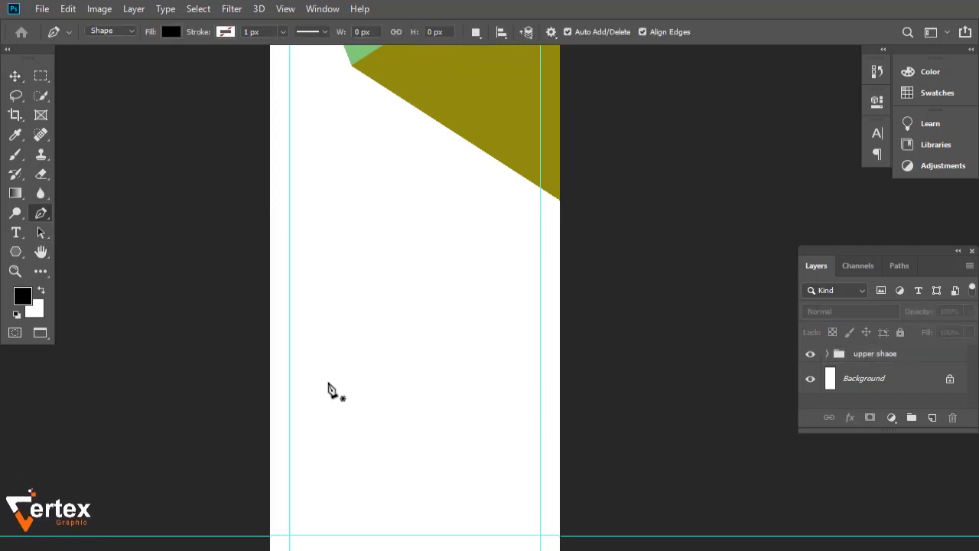
{"action": "left_click", "coordinate": [270, 324]}
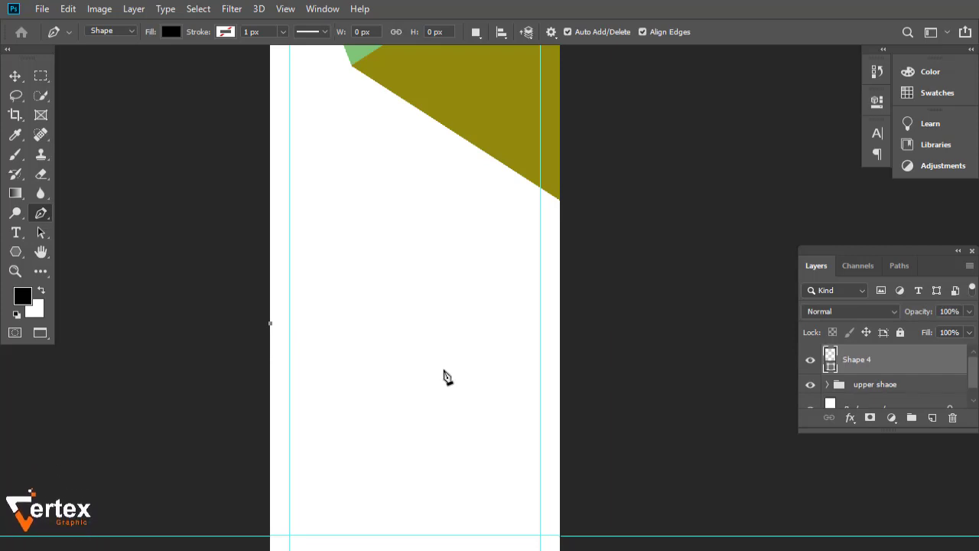
{"action": "left_click", "coordinate": [503, 438]}
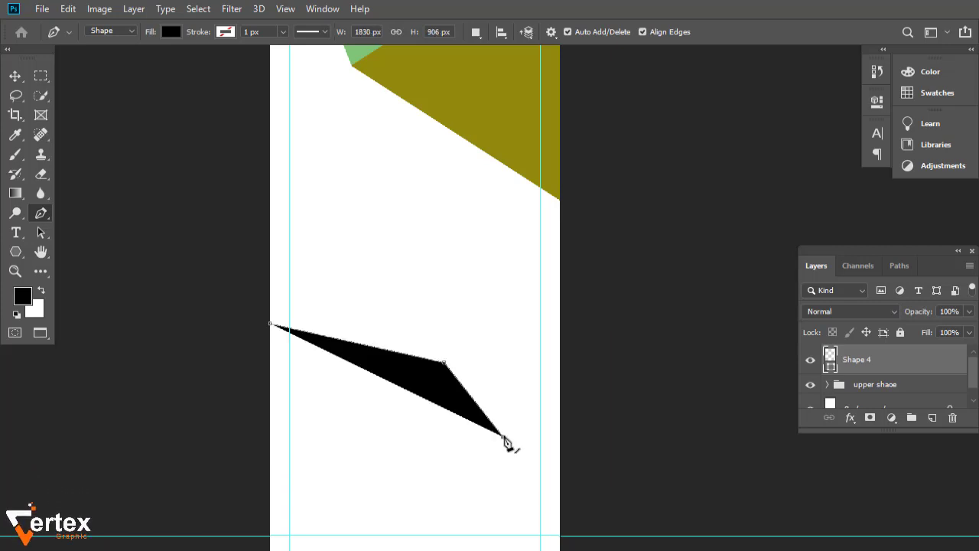
{"action": "left_click", "coordinate": [269, 325]}
{"action": "left_click", "coordinate": [14, 75]}
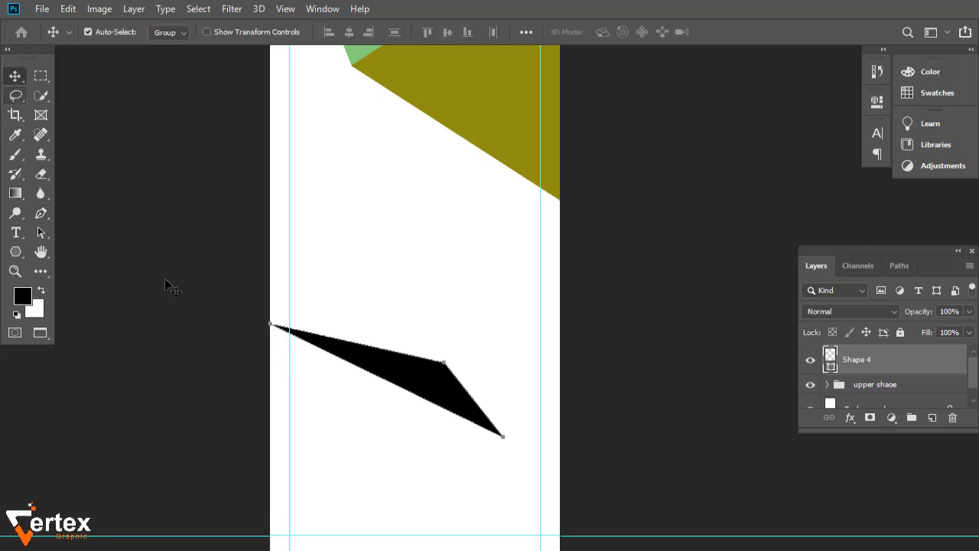
{"action": "left_click", "coordinate": [166, 283]}
Step: Draw a Pen tool triangle about 894 by 438 px from the slim black triangle's lowest tip to the page's right edge, overlapping the black shape
{"action": "left_click", "coordinate": [41, 213]}
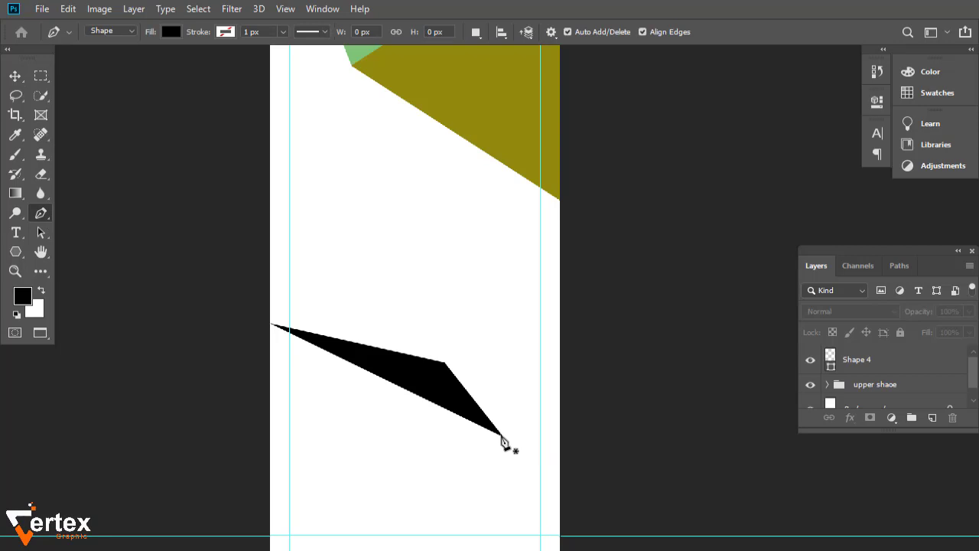
{"action": "left_click", "coordinate": [502, 436]}
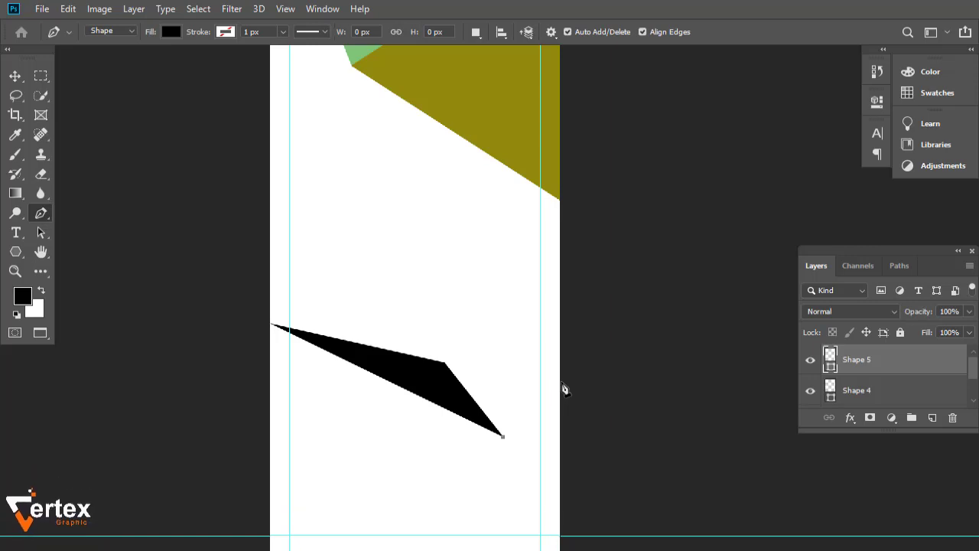
{"action": "left_click", "coordinate": [561, 385]}
{"action": "left_click", "coordinate": [446, 381]}
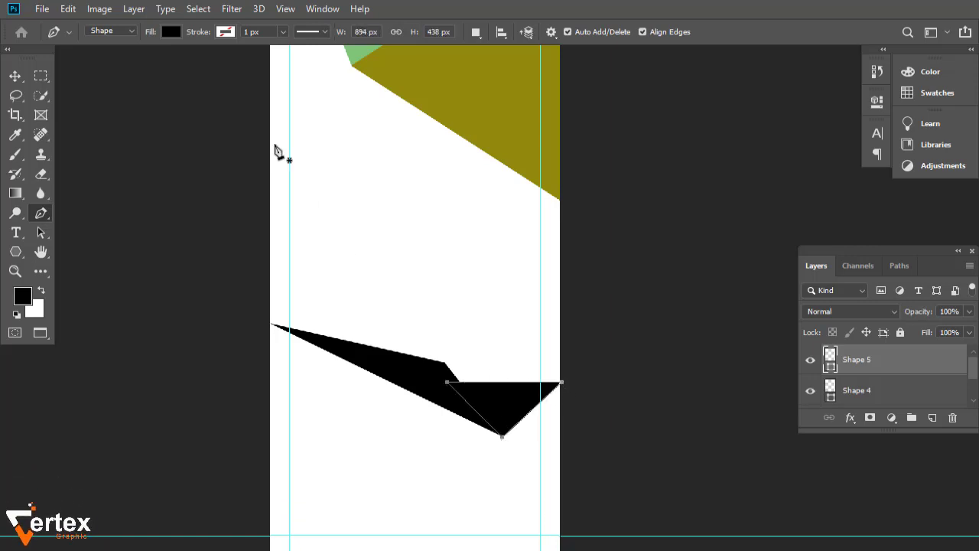
Step: Fill the new triangle with periwinkle blue, move its layer below the slim black triangle's layer, and deselect it
{"action": "left_click", "coordinate": [171, 31]}
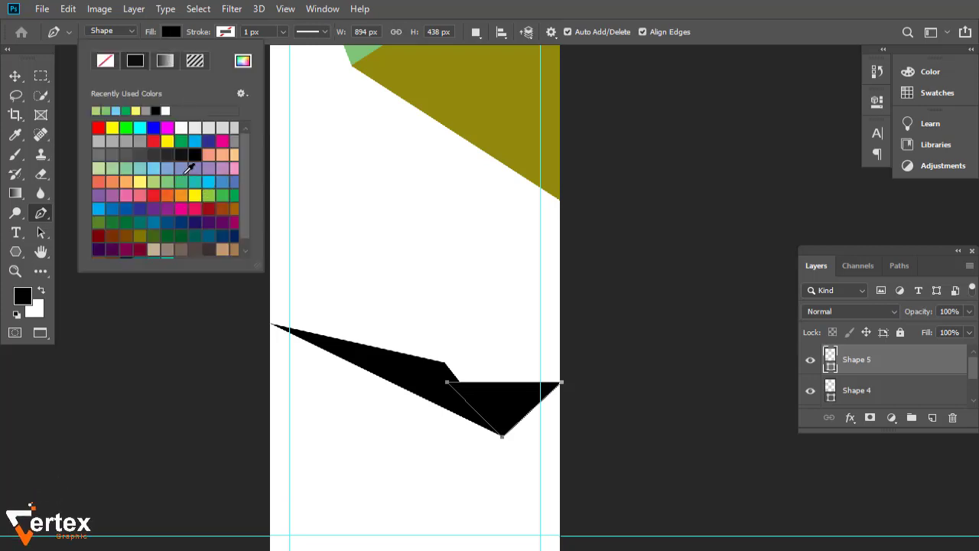
{"action": "left_click", "coordinate": [188, 168]}
{"action": "key", "text": "v"}
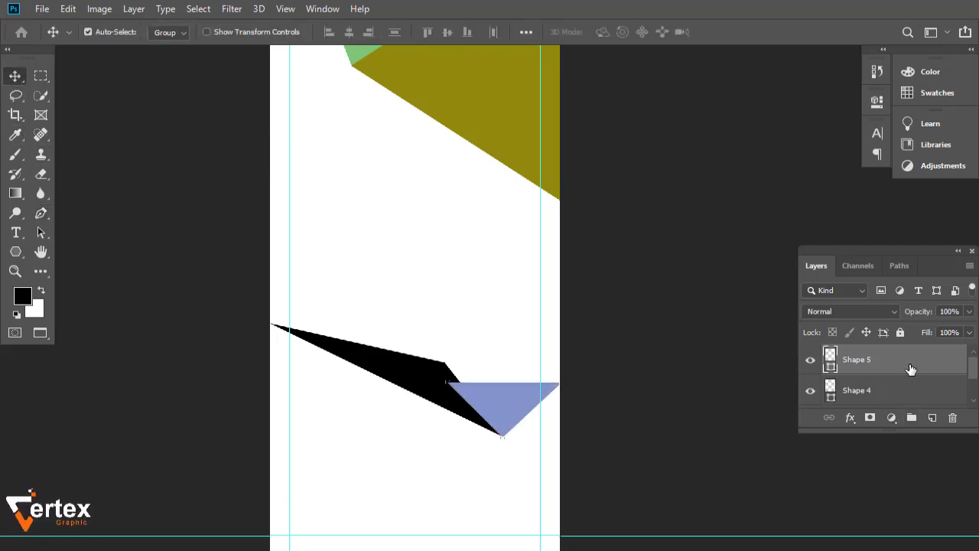
{"action": "left_click_drag", "start_coordinate": [909, 367], "coordinate": [908, 395]}
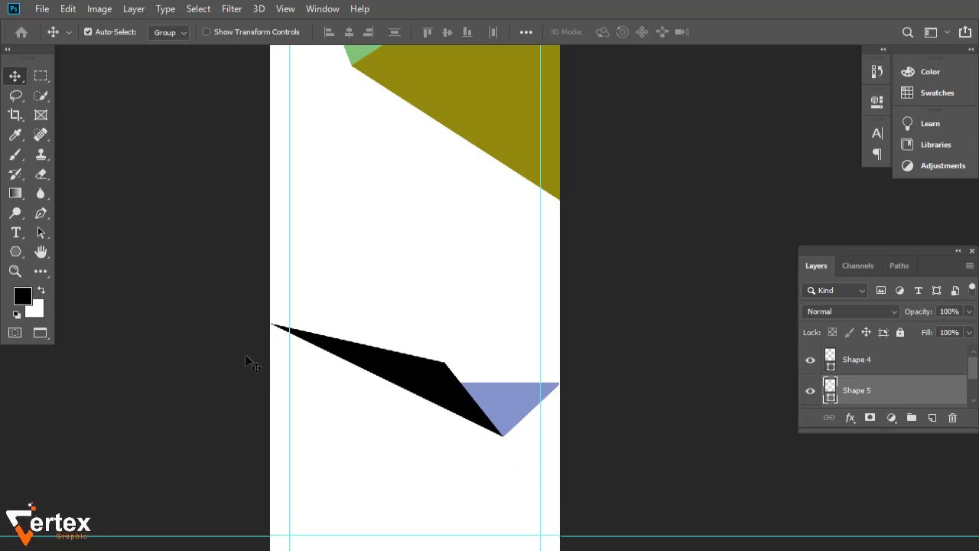
{"action": "left_click", "coordinate": [115, 271]}
Step: Draw a Pen tool triangle about 492 by 635 px at the page's left edge, overlapping the slim black triangle's lower side
{"action": "left_click", "coordinate": [40, 214]}
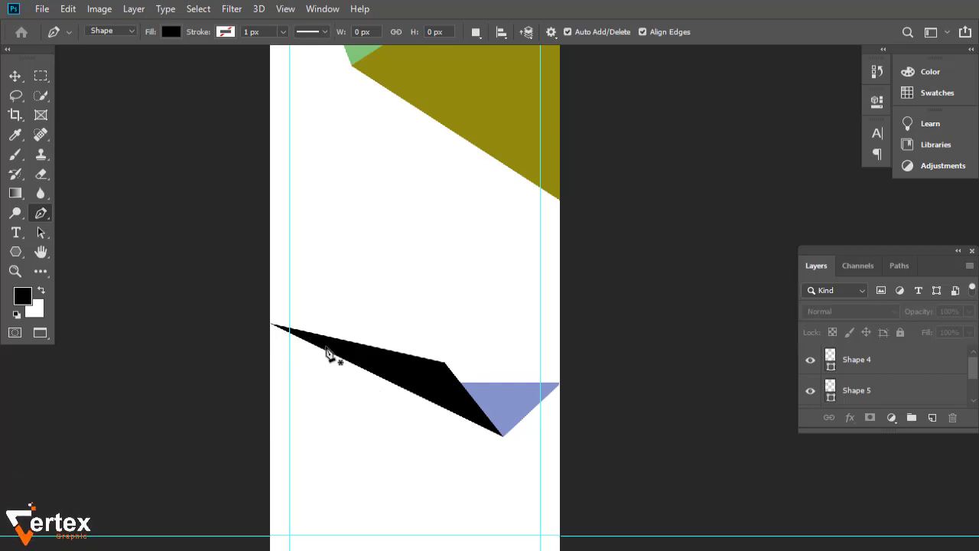
{"action": "left_click", "coordinate": [327, 347]}
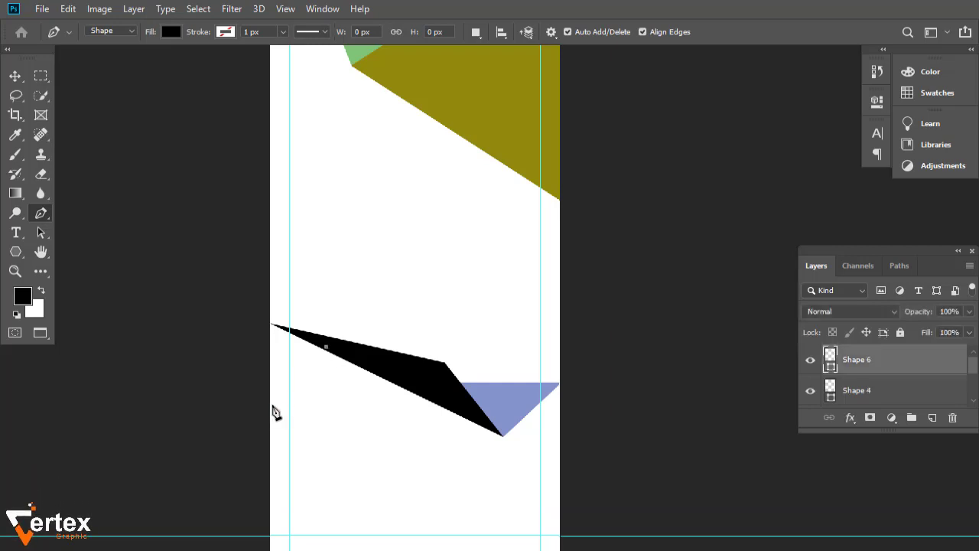
{"action": "left_click", "coordinate": [268, 400]}
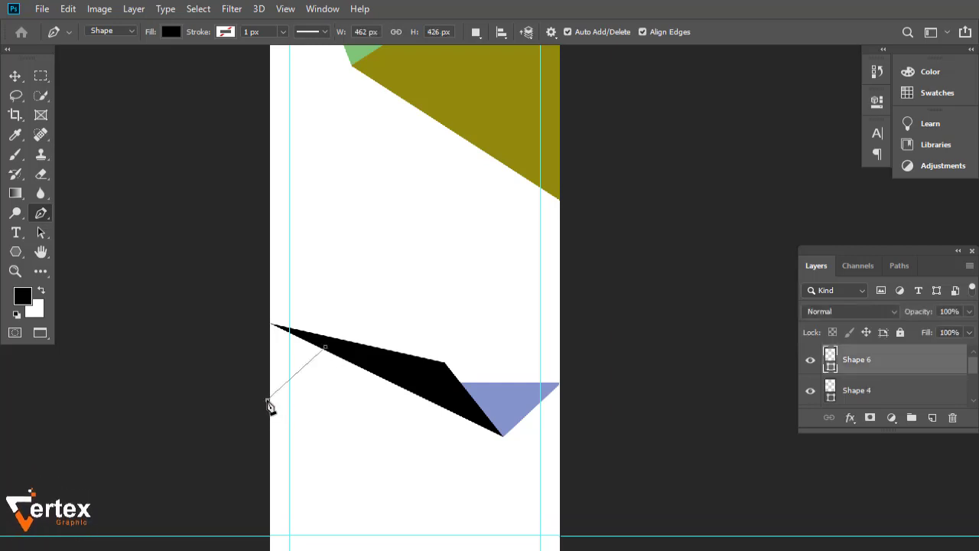
{"action": "left_click", "coordinate": [264, 321]}
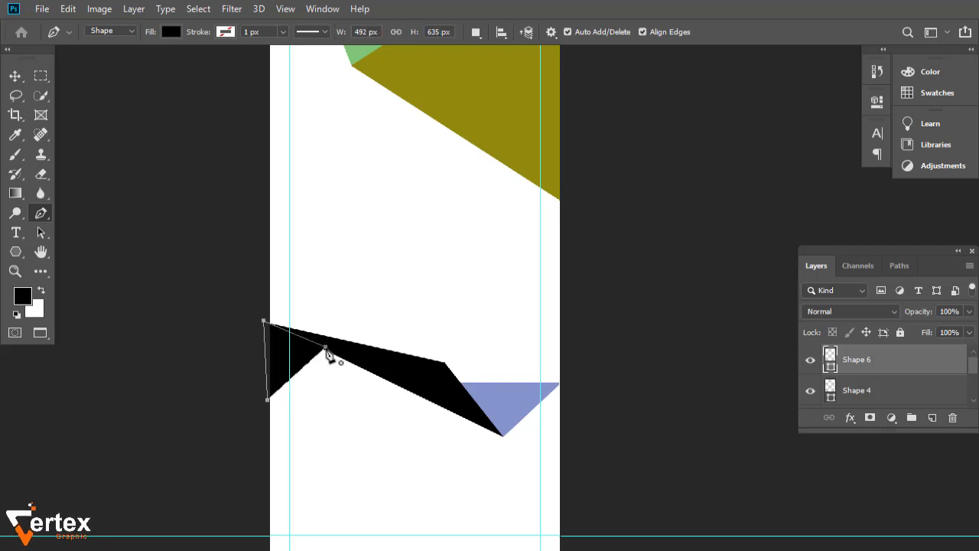
Step: Fill the left-edge triangle with pale green, place its layer directly above the "upper shaoe" group, and deselect it
{"action": "left_click", "coordinate": [170, 32]}
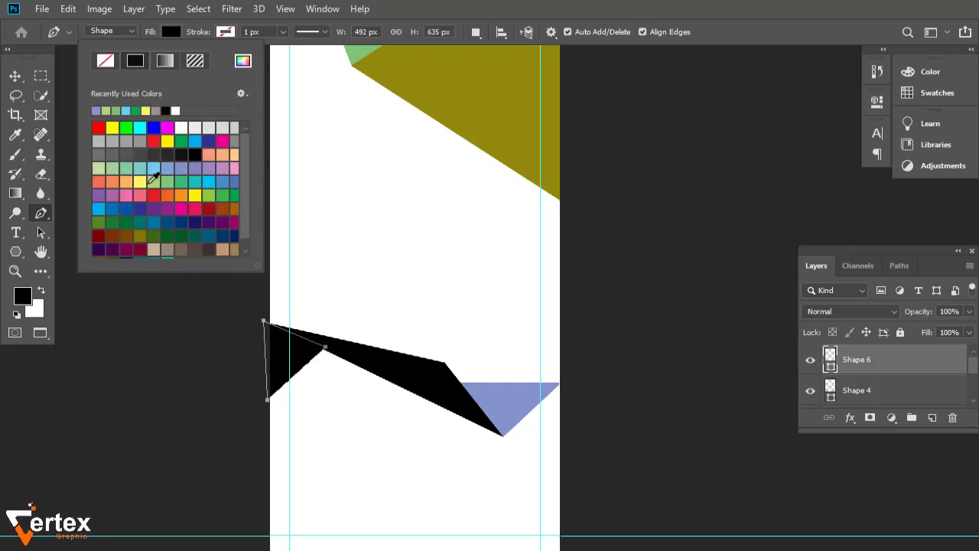
{"action": "left_click", "coordinate": [126, 168]}
{"action": "left_click", "coordinate": [19, 78]}
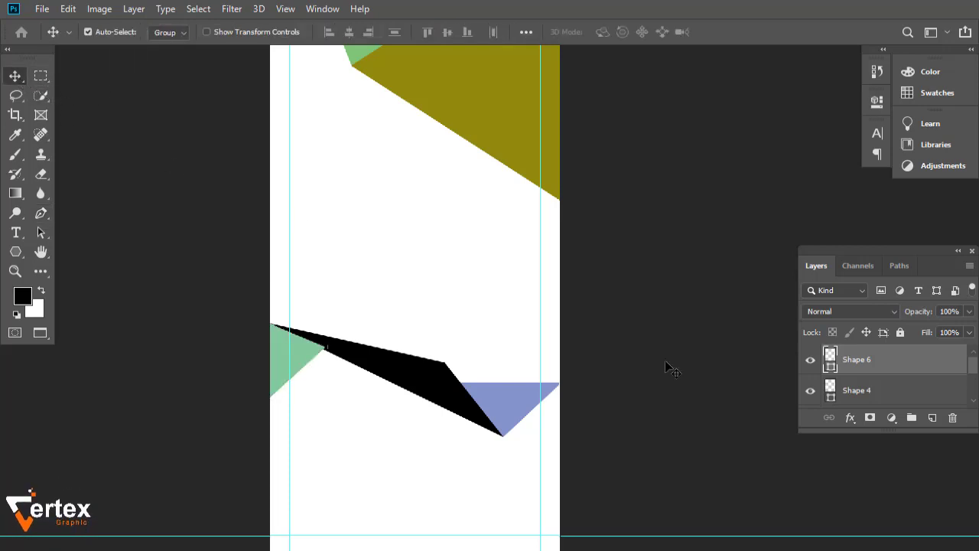
{"action": "mouse_move", "coordinate": [919, 369]}
{"action": "left_mouse_down"}
{"action": "mouse_move", "coordinate": [914, 406]}
{"action": "mouse_move", "coordinate": [907, 371]}
{"action": "mouse_move", "coordinate": [907, 380]}
{"action": "left_mouse_up"}
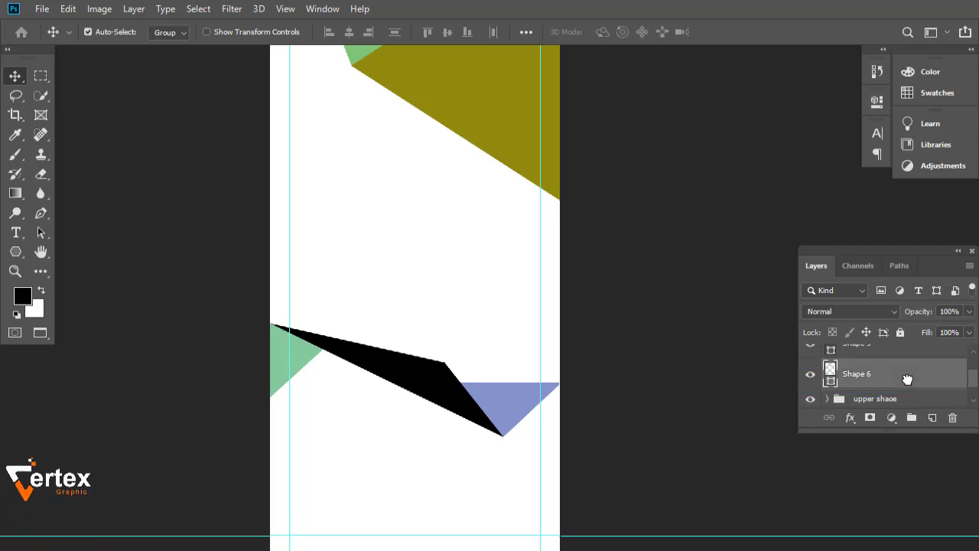
{"action": "left_click", "coordinate": [620, 462]}
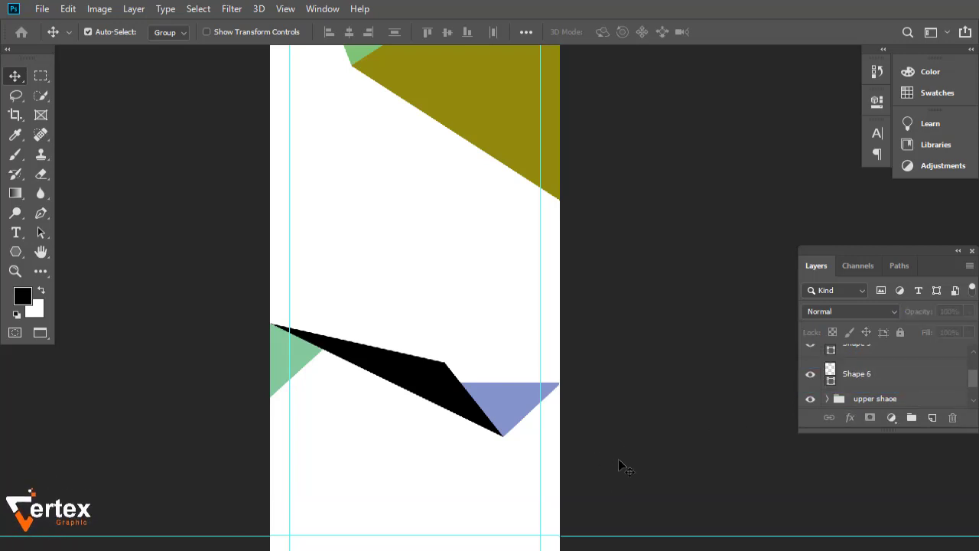
Step: Draw a Pen tool triangle about 214 by 402 px at the page's right edge, along the periwinkle triangle's lower side
{"action": "left_click", "coordinate": [36, 215]}
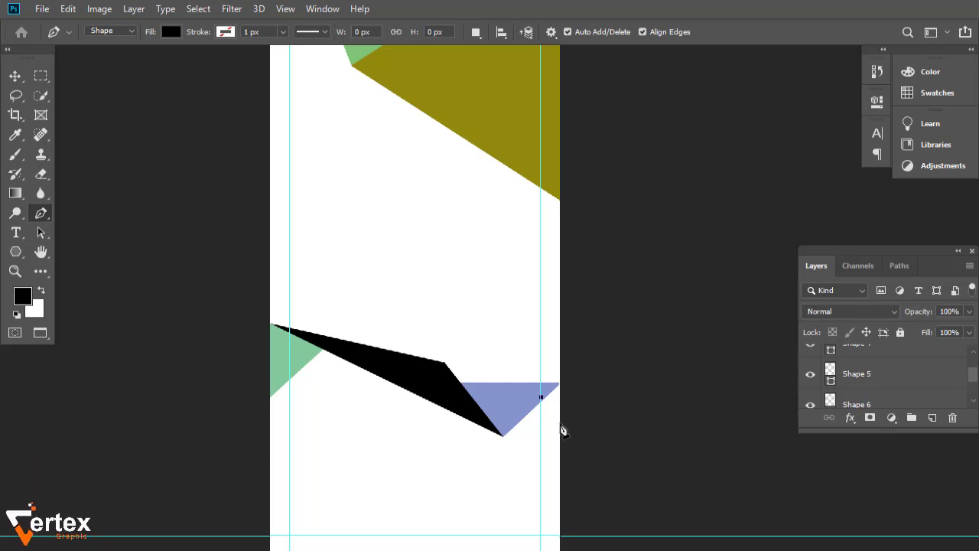
{"action": "left_click", "coordinate": [561, 424]}
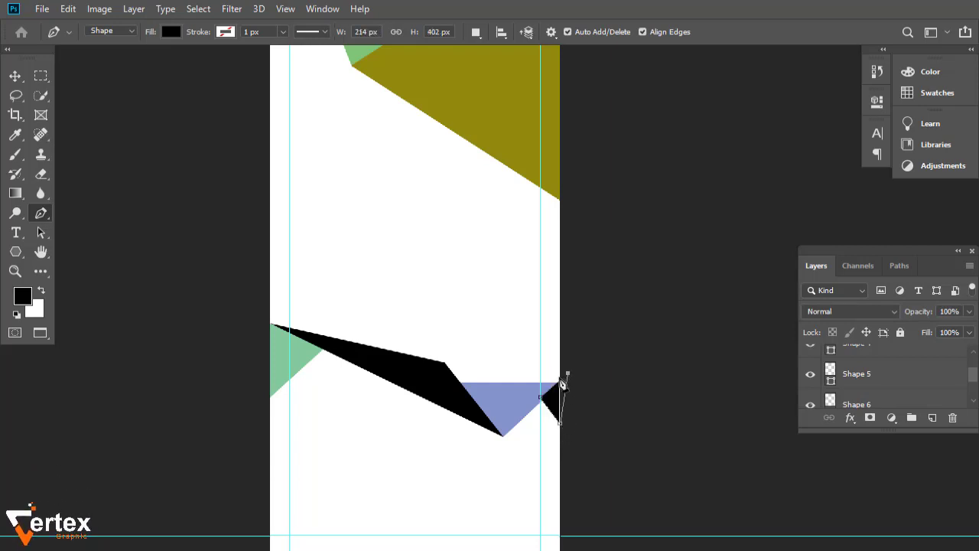
{"action": "left_click", "coordinate": [541, 398]}
Step: Fill the small right-edge triangle with grey and move its layer directly above the "upper shaoe" group
{"action": "left_click", "coordinate": [172, 34]}
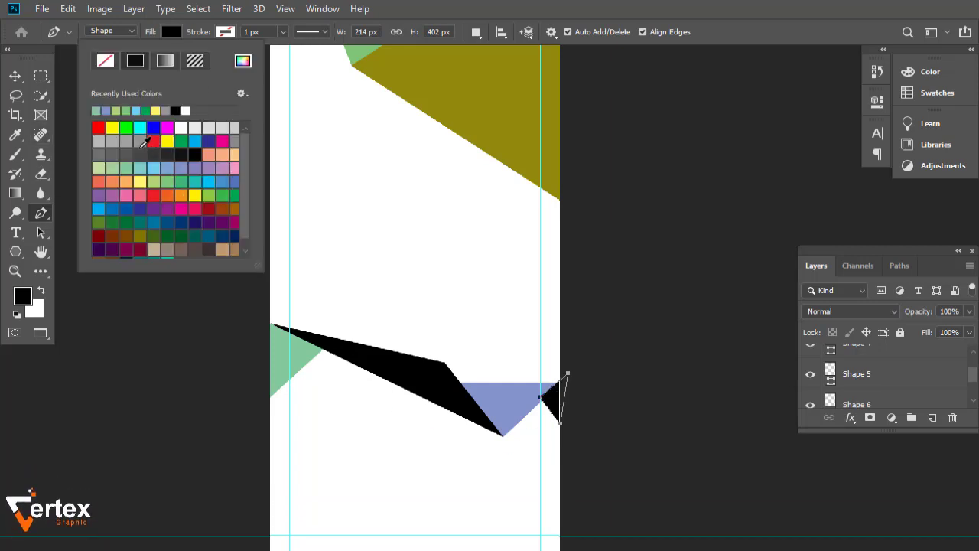
{"action": "left_click", "coordinate": [14, 84]}
{"action": "left_click", "coordinate": [13, 78]}
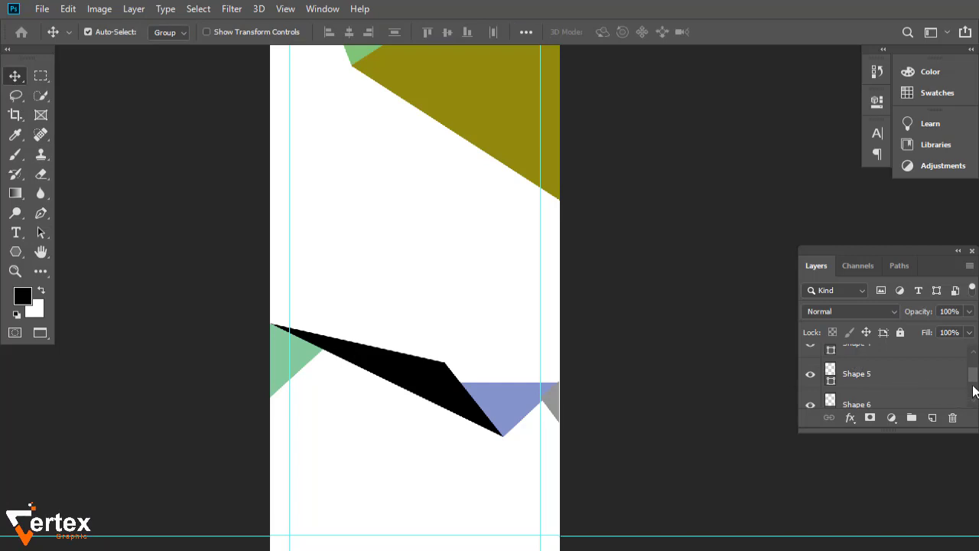
{"action": "left_click_drag", "start_coordinate": [972, 379], "coordinate": [970, 354]}
{"action": "mouse_move", "coordinate": [906, 367]}
{"action": "left_mouse_down"}
{"action": "mouse_move", "coordinate": [902, 474]}
{"action": "mouse_move", "coordinate": [896, 357]}
{"action": "left_mouse_up"}
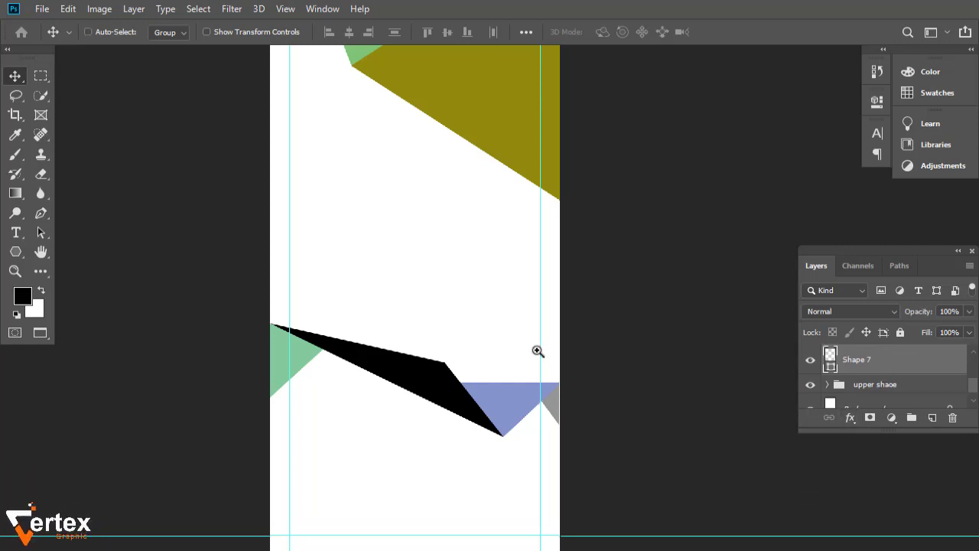
Step: Set the Move tool's auto-select target to Layer so single shapes in the upper group can be picked
{"action": "left_click", "coordinate": [621, 446]}
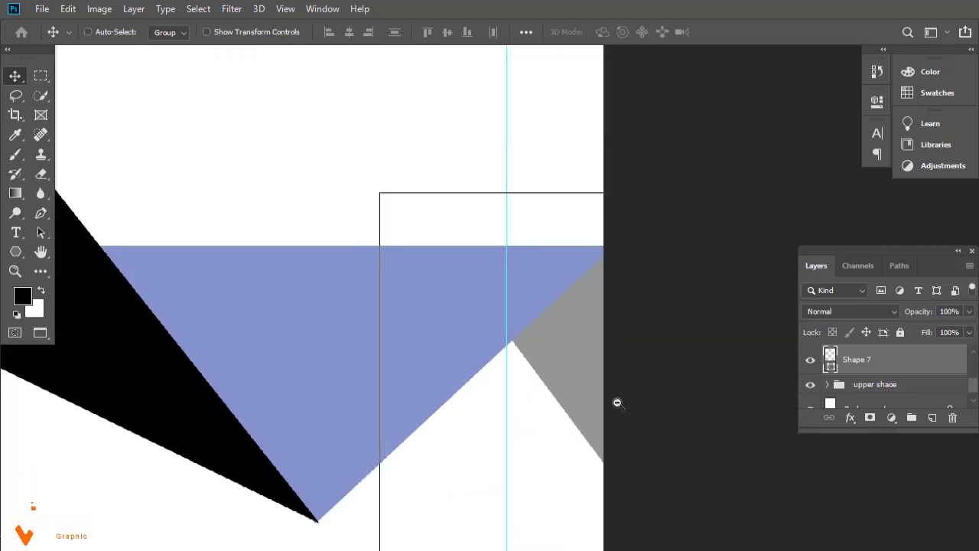
{"action": "left_click", "coordinate": [617, 402], "text": "alt"}
{"action": "left_click", "coordinate": [618, 402], "text": "alt"}
{"action": "left_click", "coordinate": [543, 301], "text": "alt"}
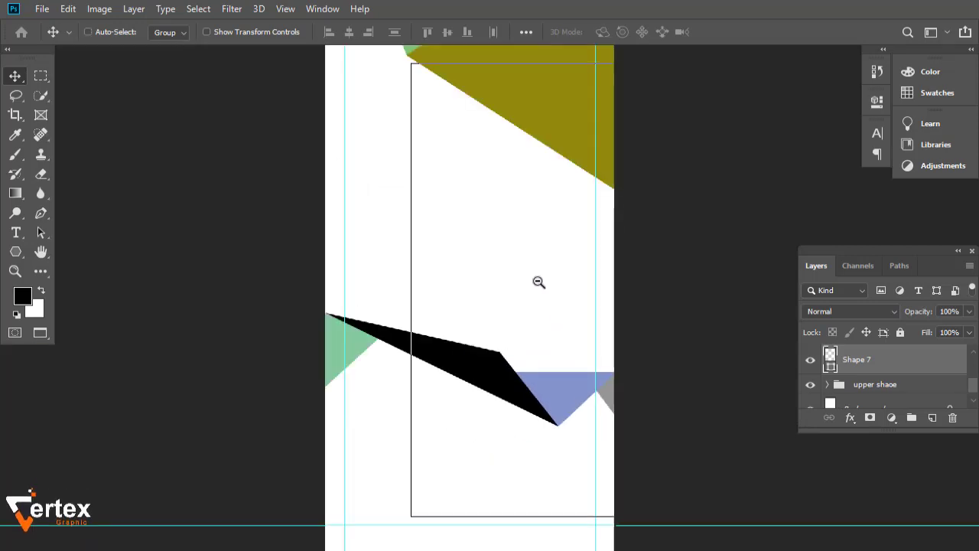
{"action": "left_click", "coordinate": [541, 293], "text": "alt"}
{"action": "left_click_drag", "start_coordinate": [541, 276], "coordinate": [481, 446]}
{"action": "left_click", "coordinate": [577, 327]}
{"action": "left_click", "coordinate": [501, 321]}
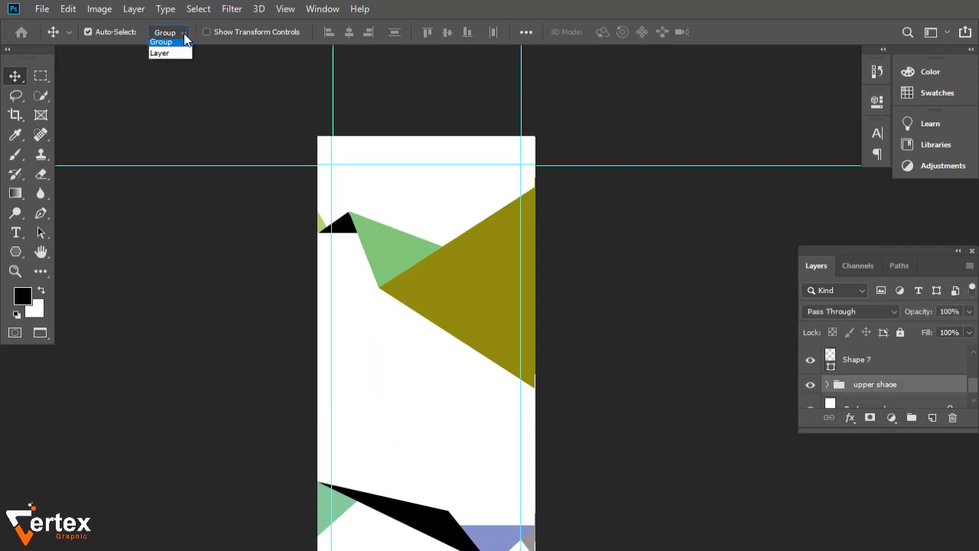
{"action": "left_click", "coordinate": [180, 53]}
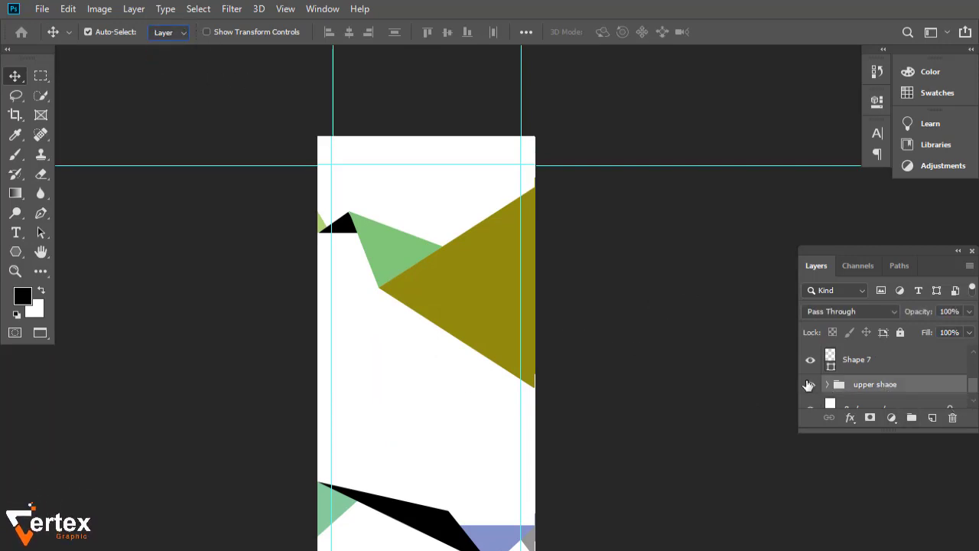
Step: Apply a yellow-orange Gradient Overlay layer style to the large olive triangle in the upper set
{"action": "left_click", "coordinate": [543, 306]}
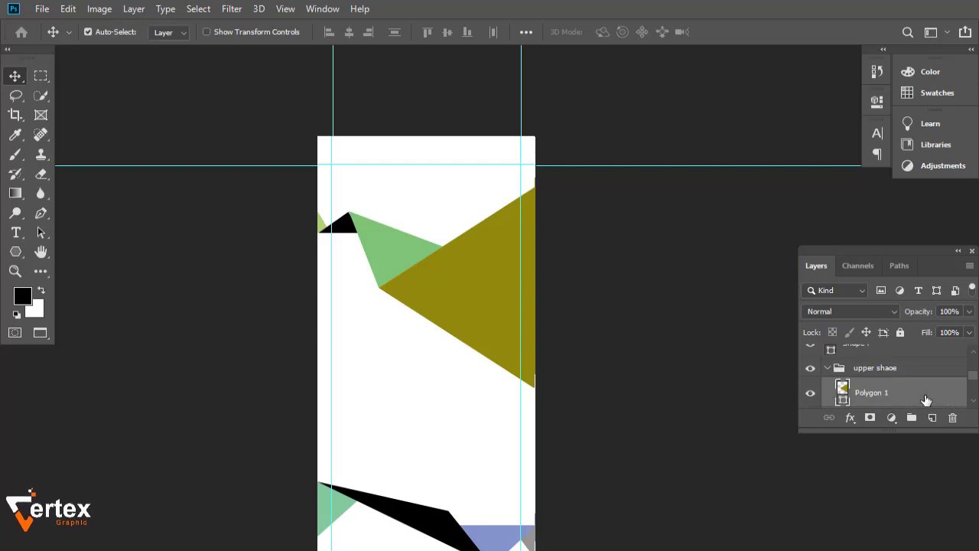
{"action": "double_click", "coordinate": [919, 394]}
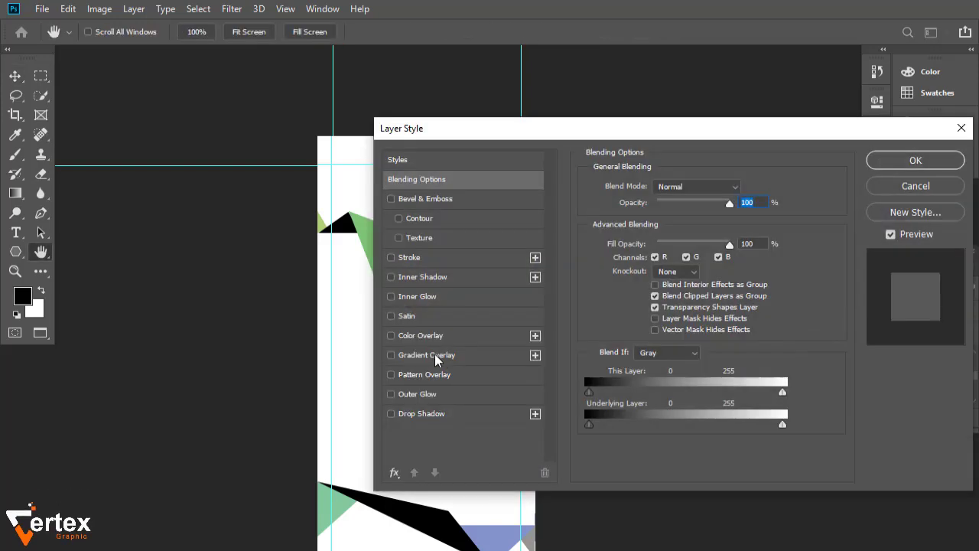
{"action": "left_click", "coordinate": [433, 353]}
{"action": "left_click_drag", "start_coordinate": [522, 132], "coordinate": [468, 170]}
{"action": "key", "text": "Return"}
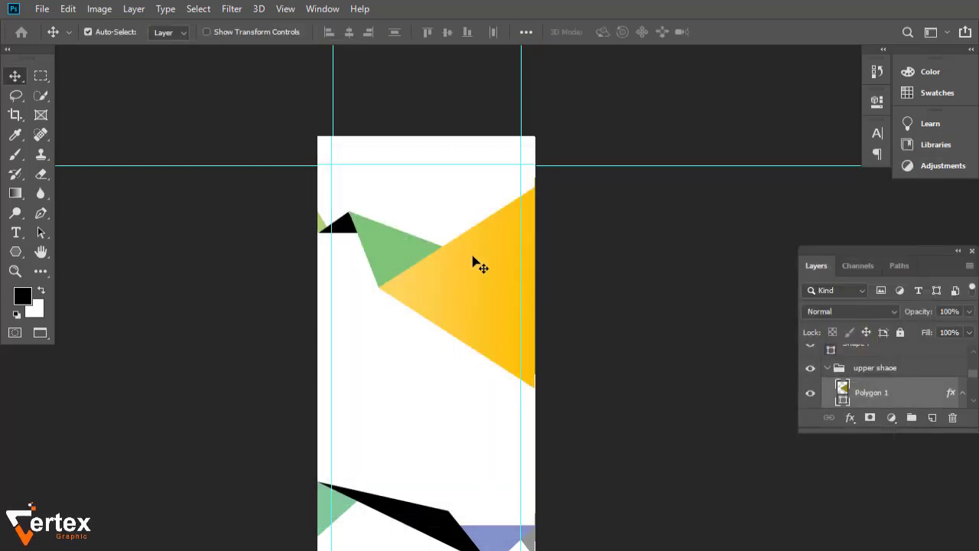
Step: Recolour the green triangle beside the large gradient triangle with orange ff6c00
{"action": "left_click", "coordinate": [395, 253]}
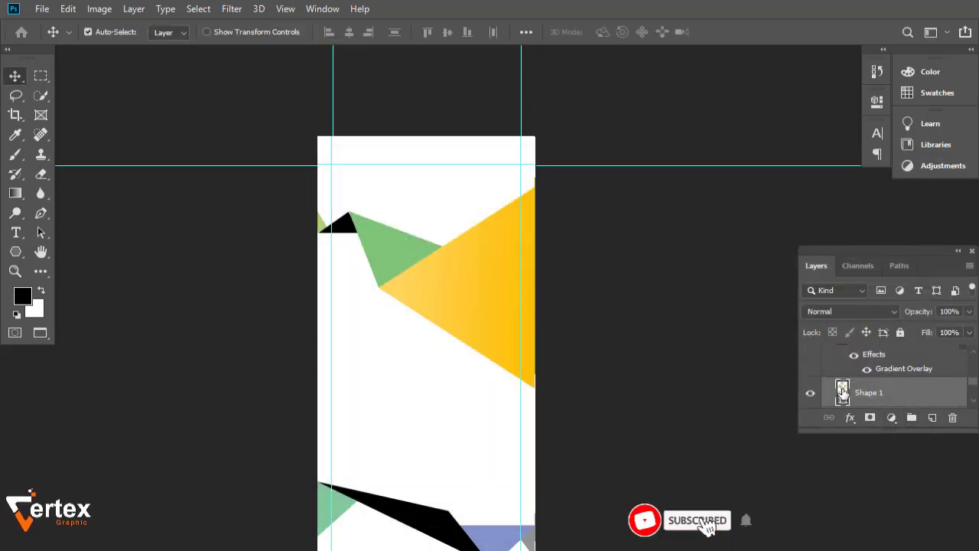
{"action": "double_click", "coordinate": [842, 392]}
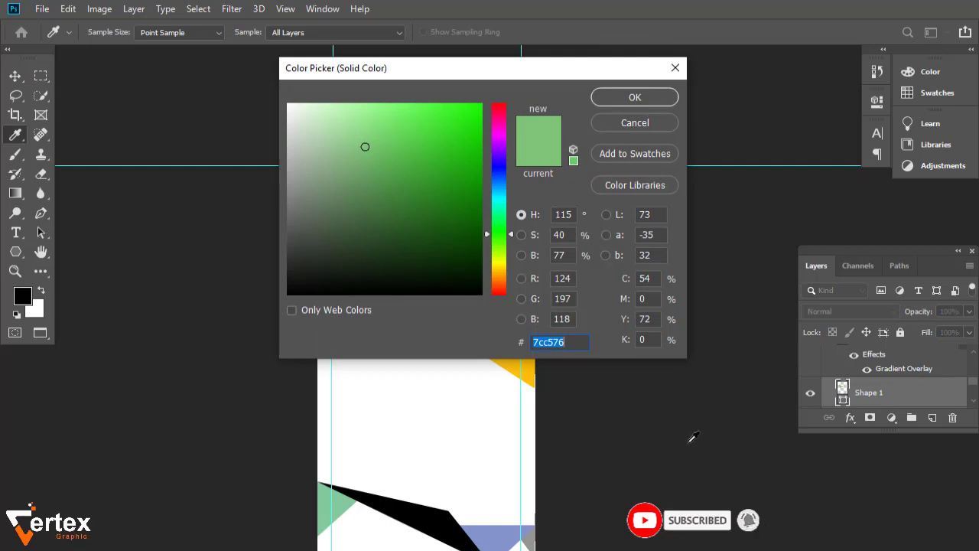
{"action": "left_click", "coordinate": [498, 278]}
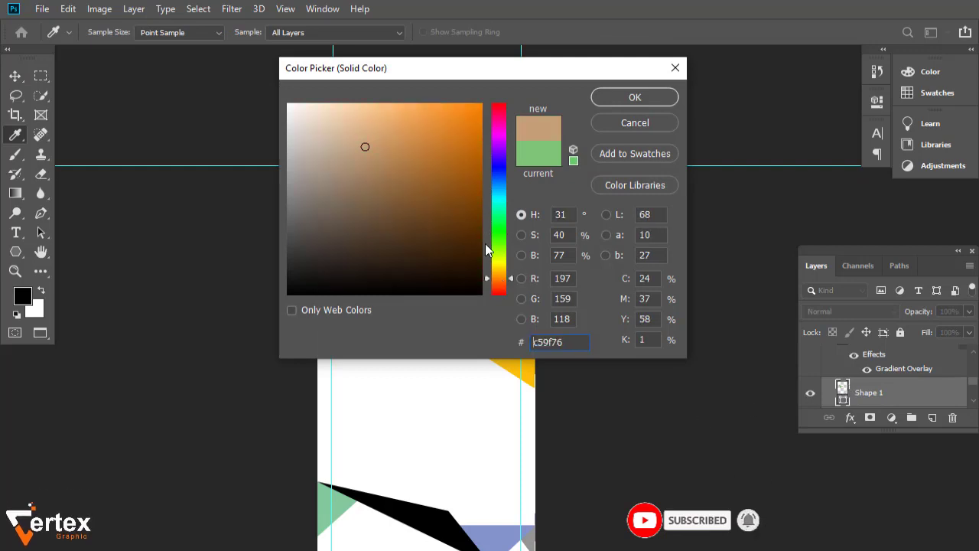
{"action": "left_click", "coordinate": [481, 104]}
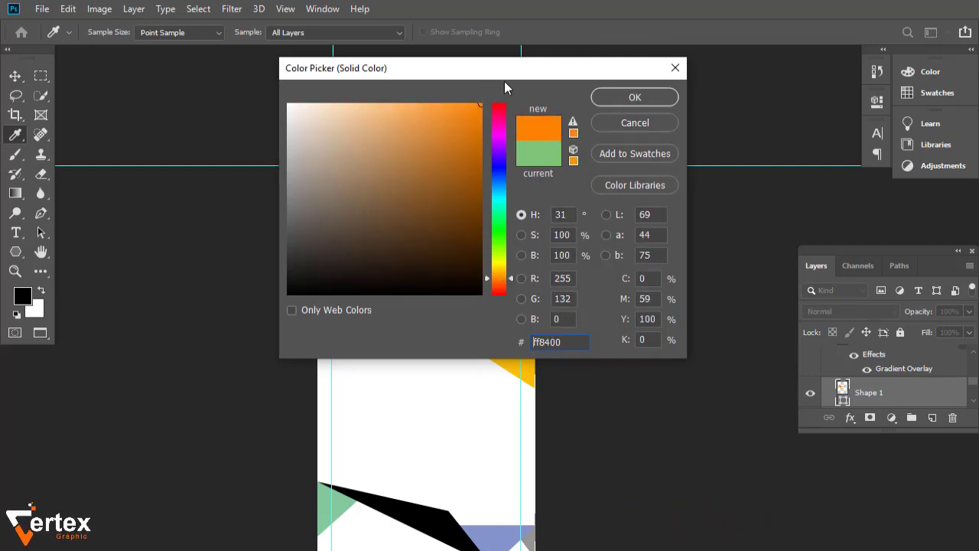
{"action": "left_click_drag", "start_coordinate": [504, 81], "coordinate": [765, 161]}
{"action": "left_click", "coordinate": [760, 362]}
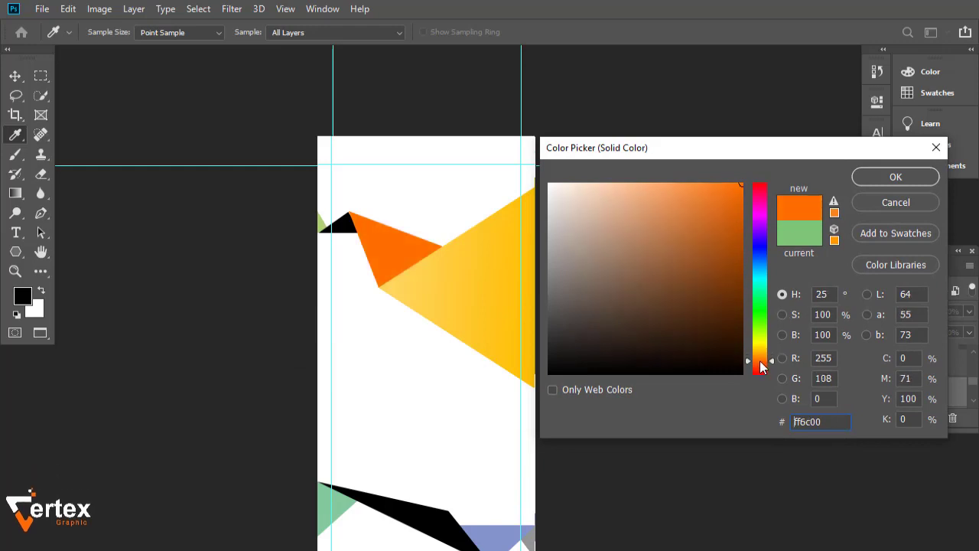
{"action": "left_click", "coordinate": [875, 180]}
Step: Recolour the small black triangle in the upper set with dark grey 2e2e2e
{"action": "left_click", "coordinate": [339, 228]}
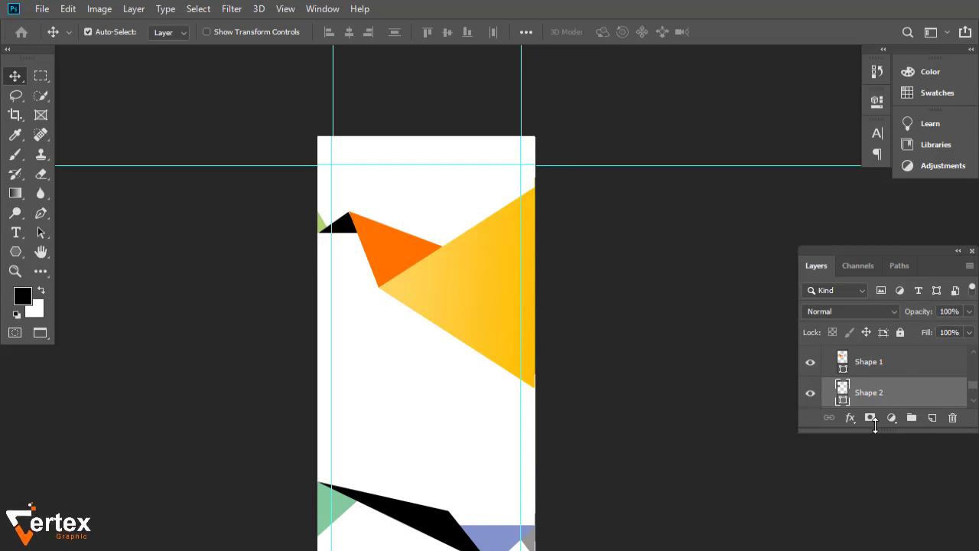
{"action": "double_click", "coordinate": [845, 389]}
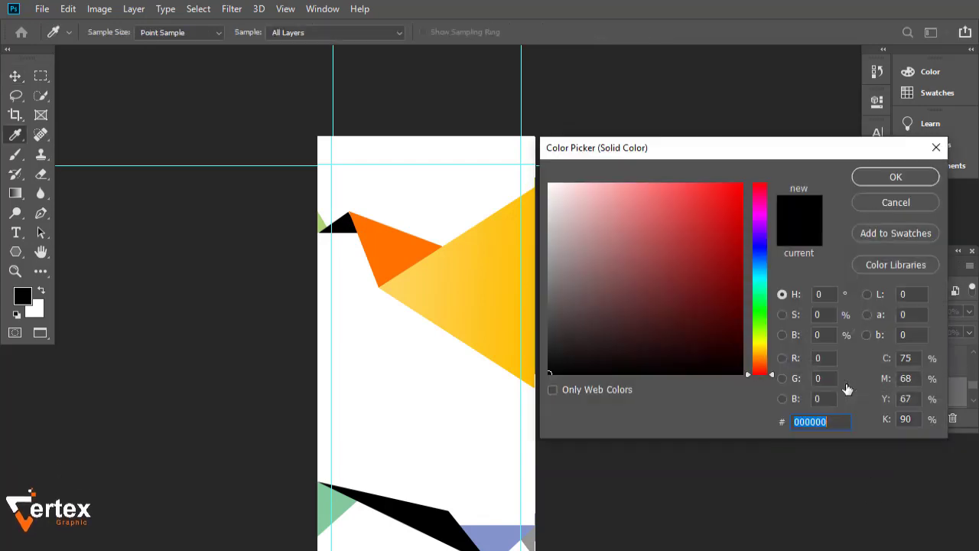
{"action": "left_click", "coordinate": [548, 343]}
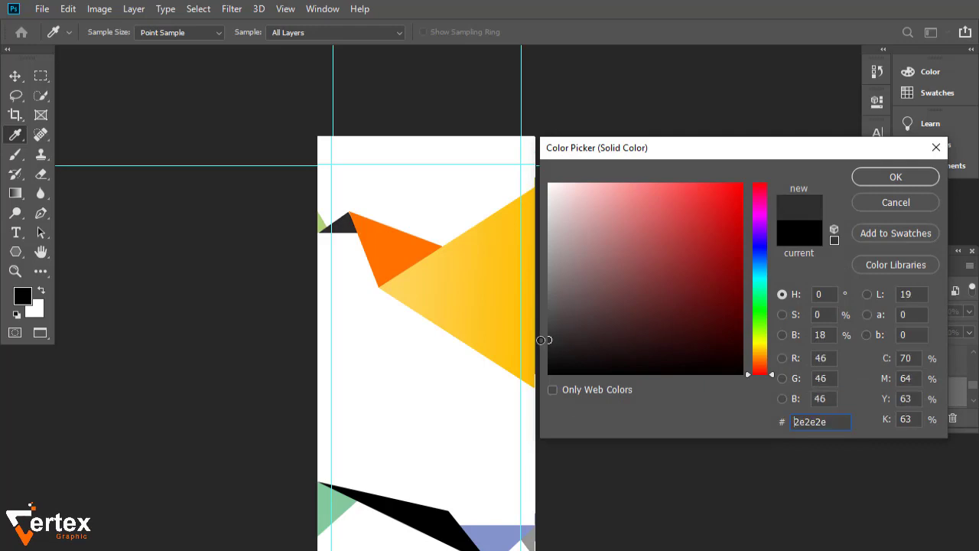
{"action": "left_click", "coordinate": [894, 178]}
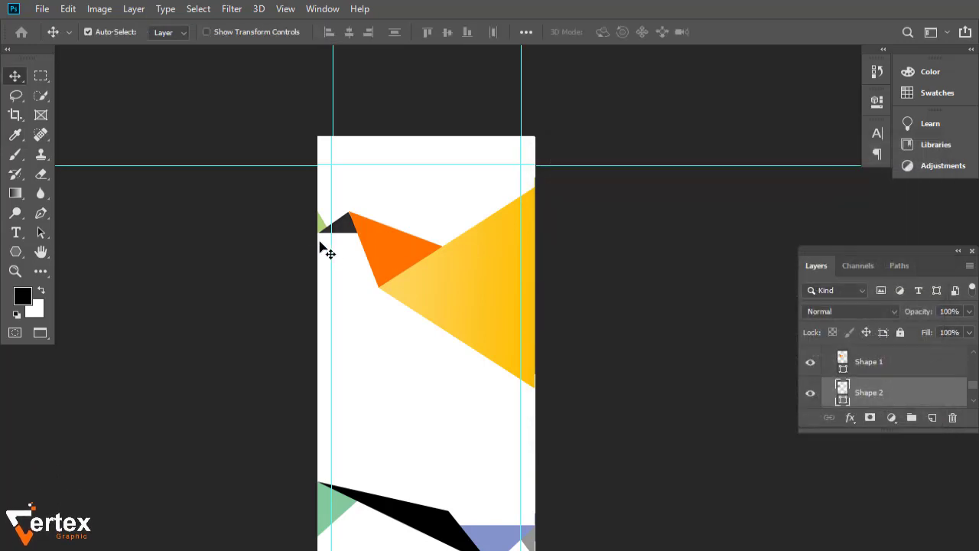
Step: Recolour the tiny pale green triangle at the upper set's left edge with amber fea509
{"action": "left_click", "coordinate": [319, 222]}
{"action": "key", "text": "i"}
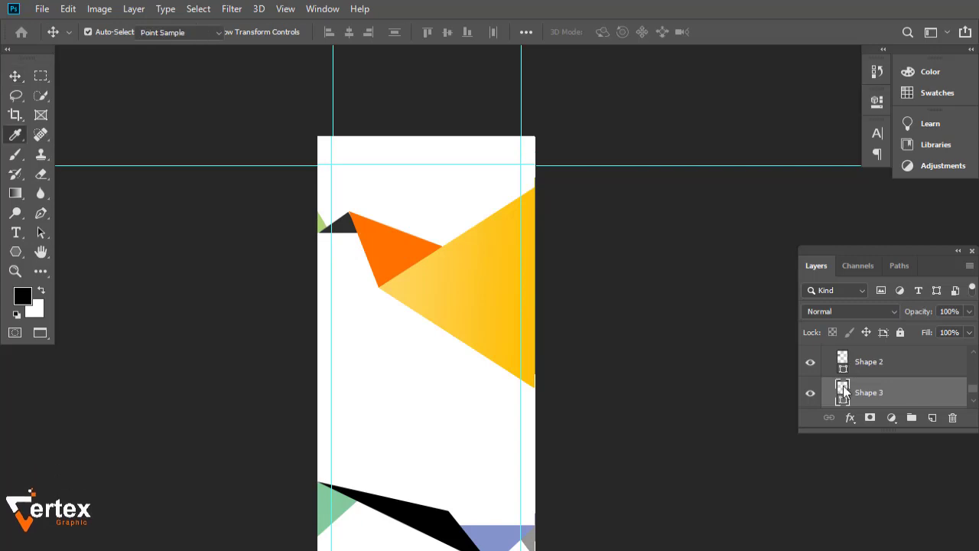
{"action": "double_click", "coordinate": [843, 386]}
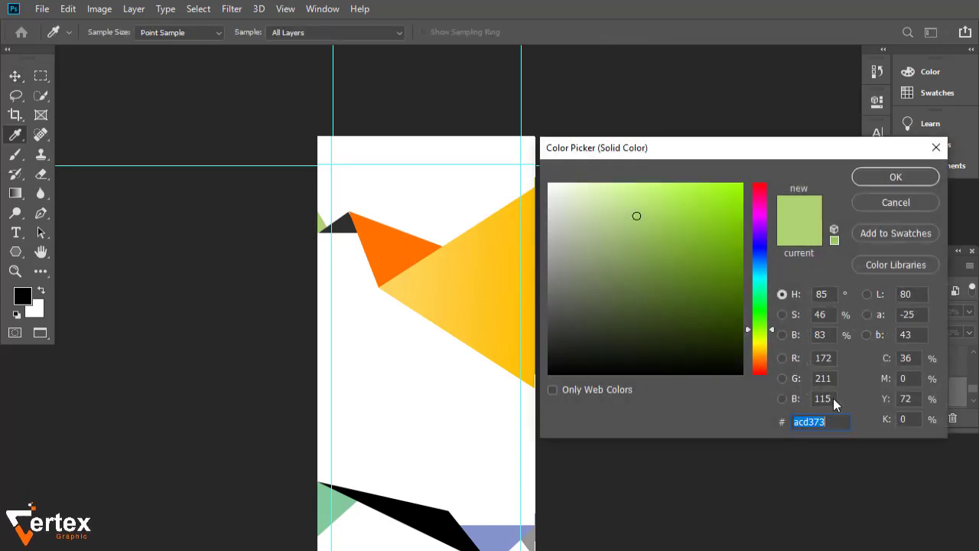
{"action": "left_click", "coordinate": [529, 280]}
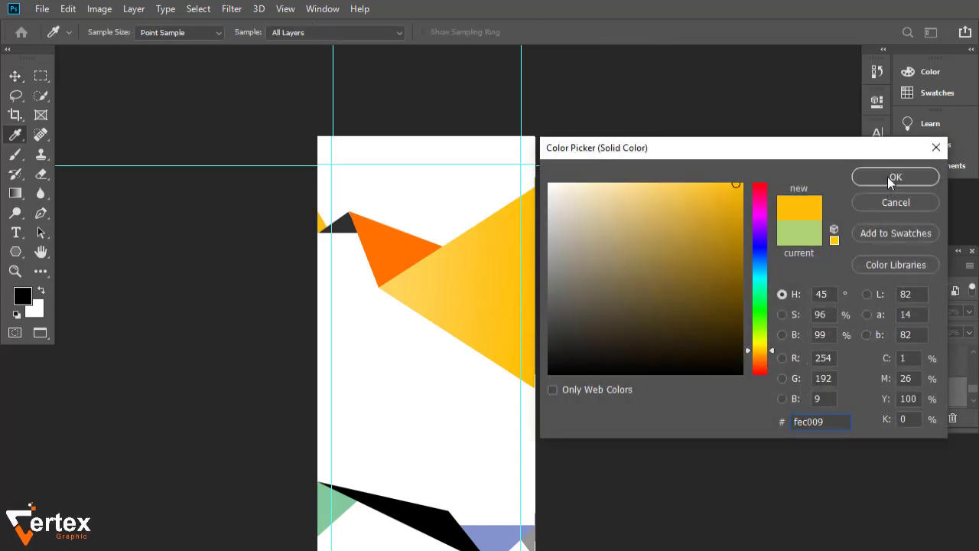
{"action": "left_click", "coordinate": [756, 355]}
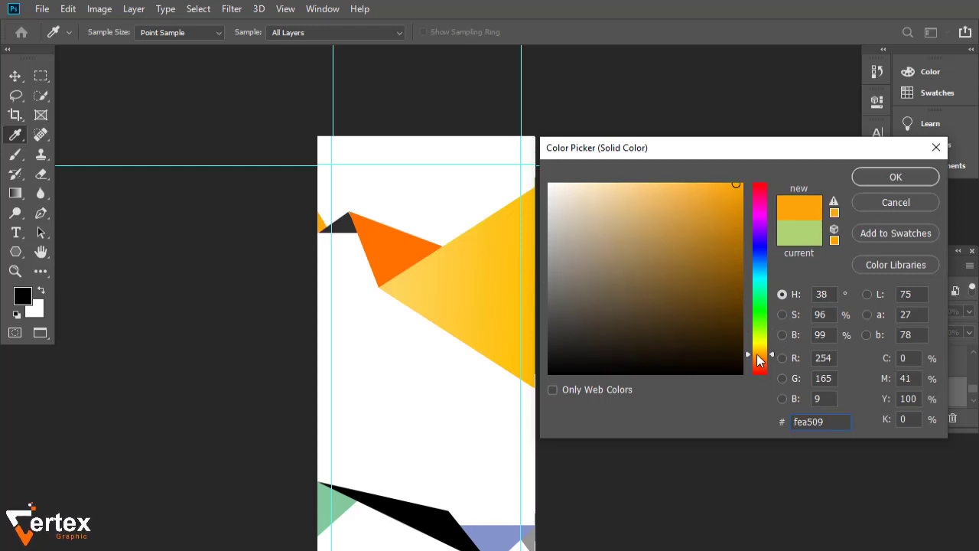
{"action": "left_click", "coordinate": [896, 177]}
{"action": "key", "text": "v"}
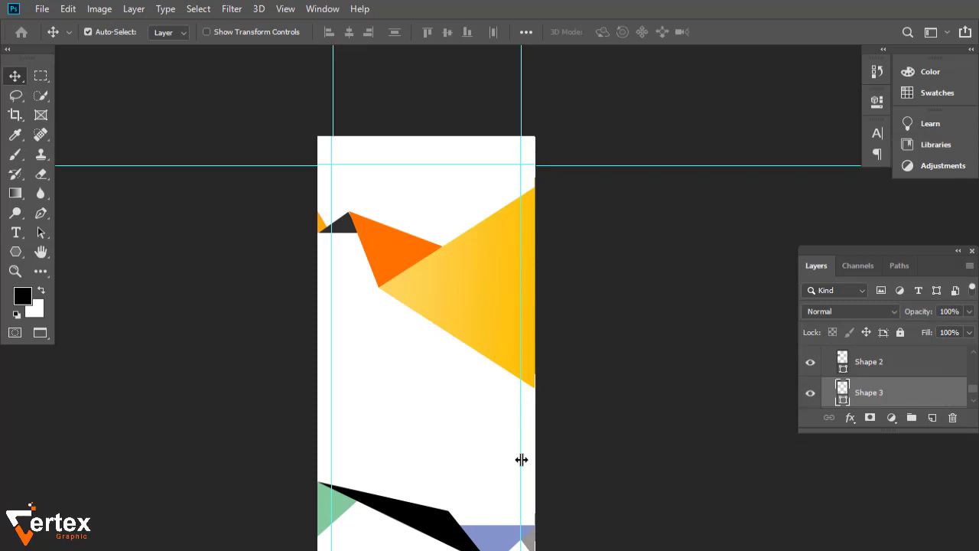
Step: Recolour the slim black triangle in the lower set with yellow fec312 sampled from the large gradient triangle
{"action": "left_click_drag", "start_coordinate": [493, 362], "coordinate": [491, 333]}
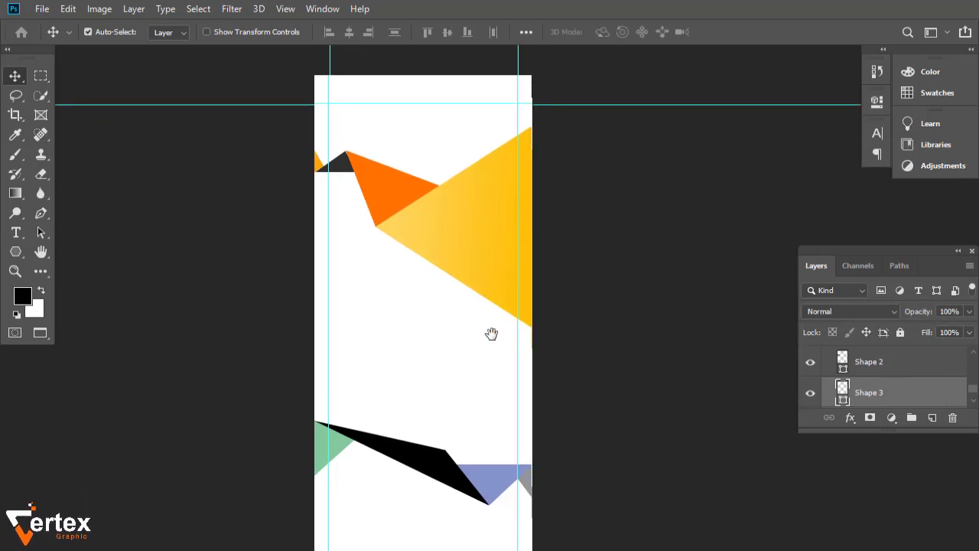
{"action": "left_click_drag", "start_coordinate": [494, 377], "coordinate": [493, 371]}
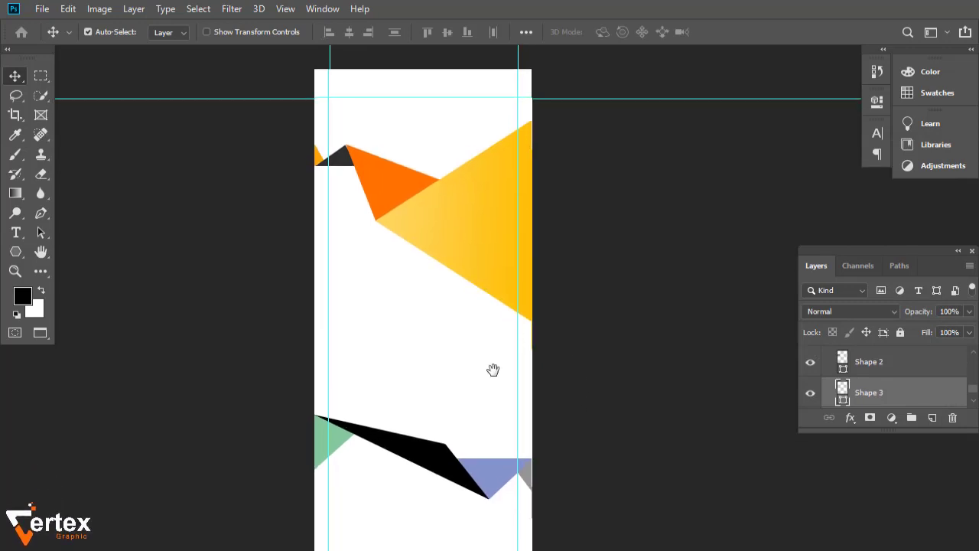
{"action": "left_click", "coordinate": [457, 468]}
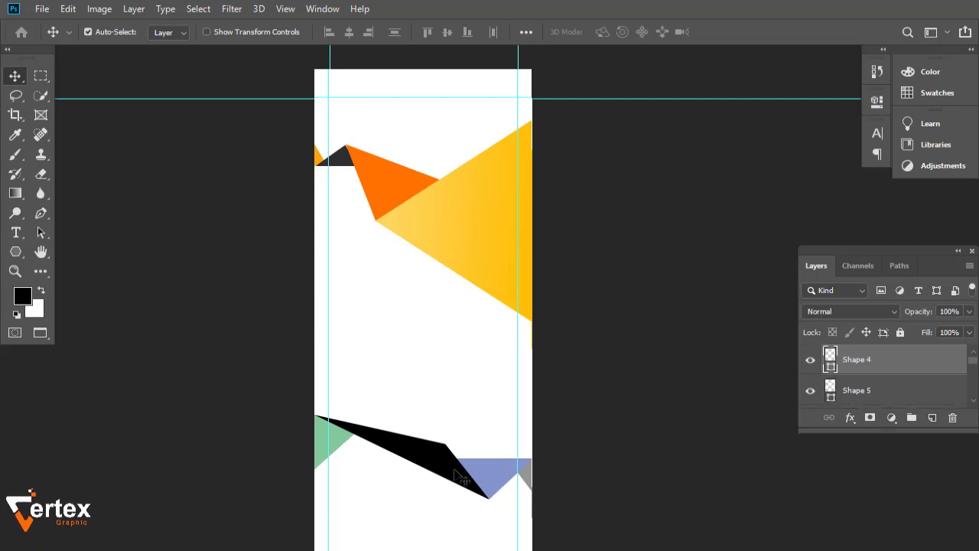
{"action": "double_click", "coordinate": [832, 360]}
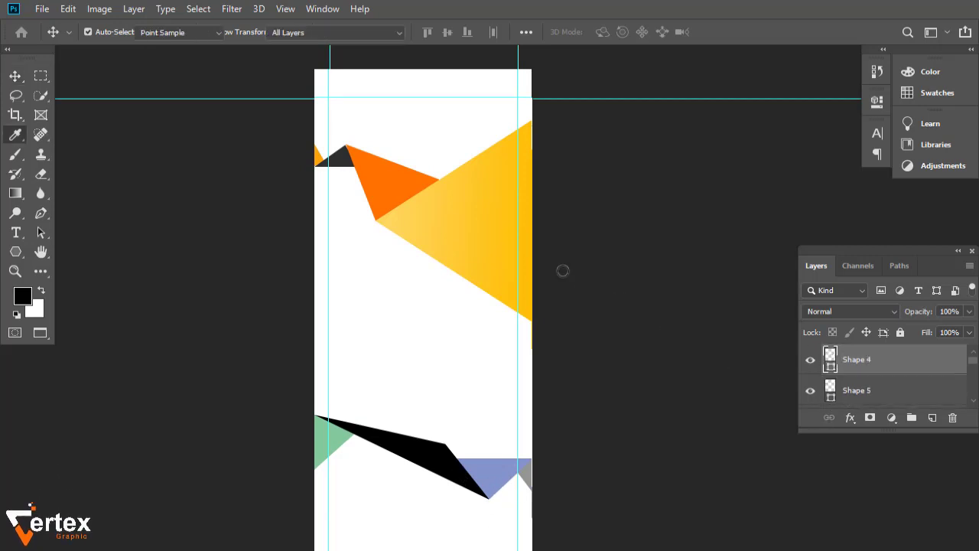
{"action": "left_click", "coordinate": [512, 228]}
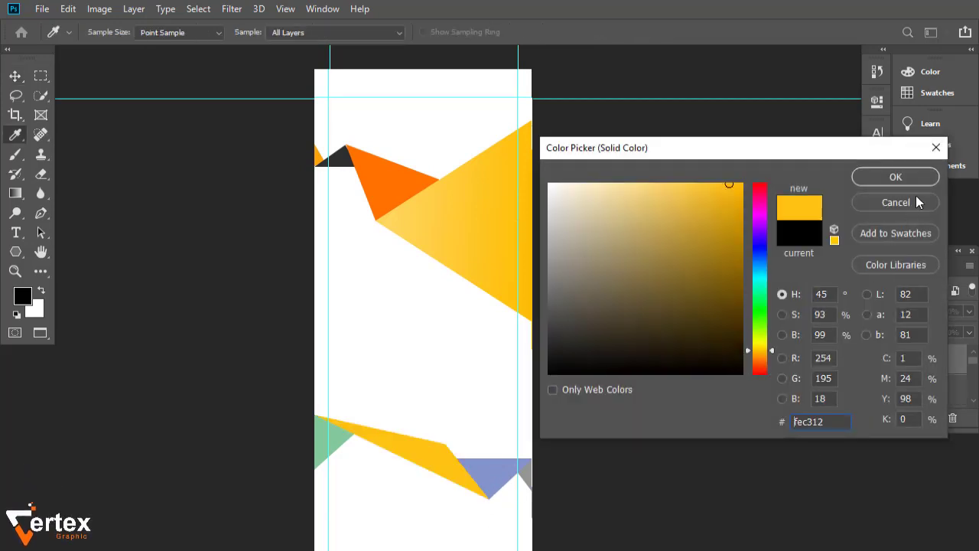
{"action": "left_click", "coordinate": [895, 177]}
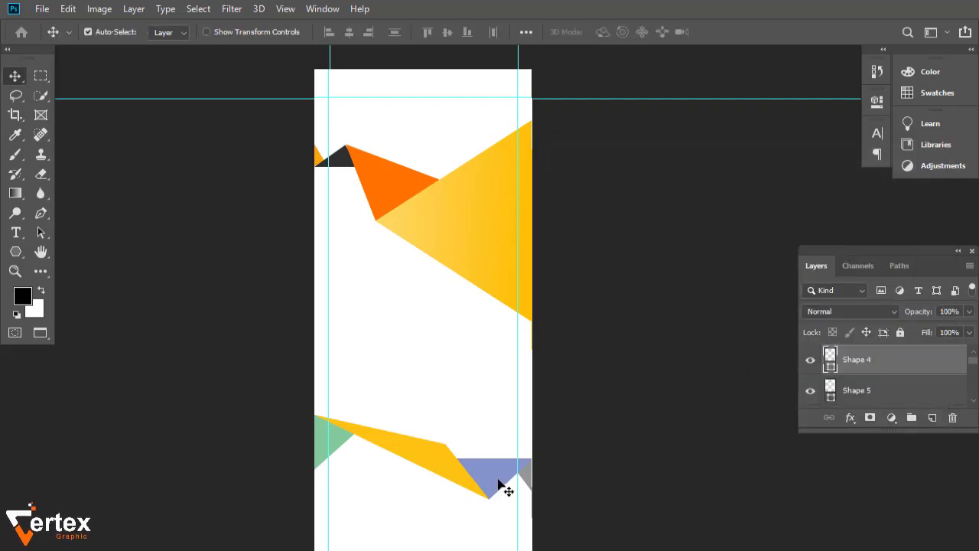
Step: Recolour the blue triangle in the lower set with dark grey 303030
{"action": "left_click", "coordinate": [503, 487]}
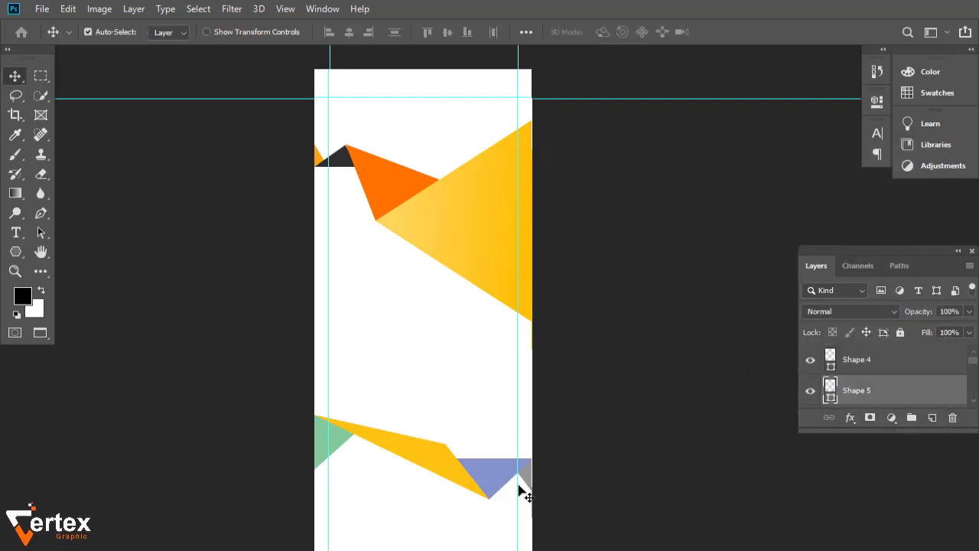
{"action": "double_click", "coordinate": [830, 390]}
{"action": "left_click", "coordinate": [551, 341]}
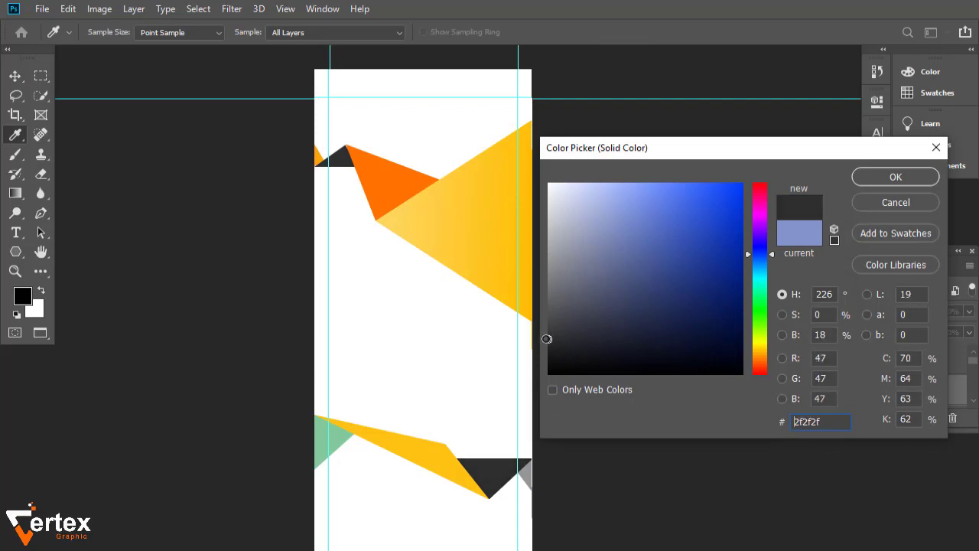
{"action": "left_click_drag", "start_coordinate": [547, 339], "coordinate": [544, 339]}
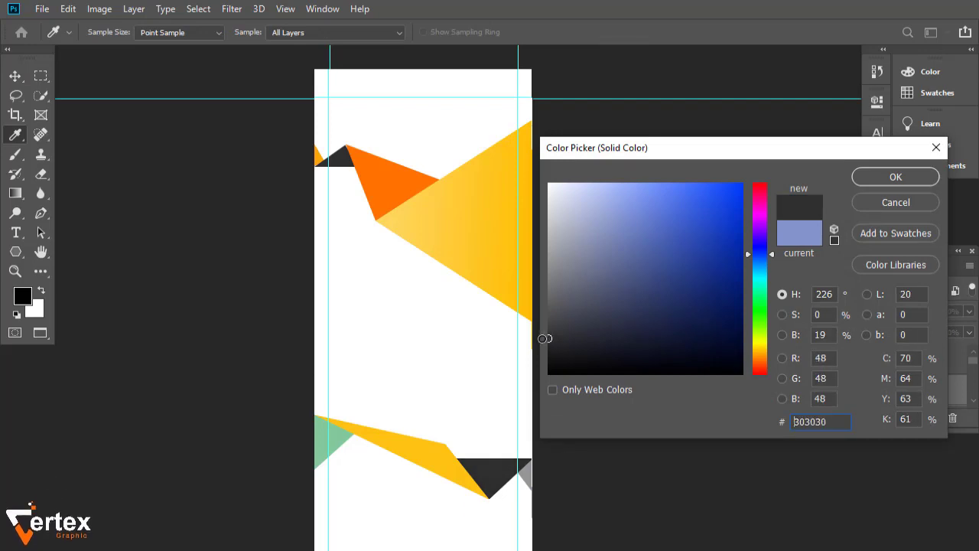
{"action": "left_click", "coordinate": [879, 184]}
{"action": "key", "text": "v"}
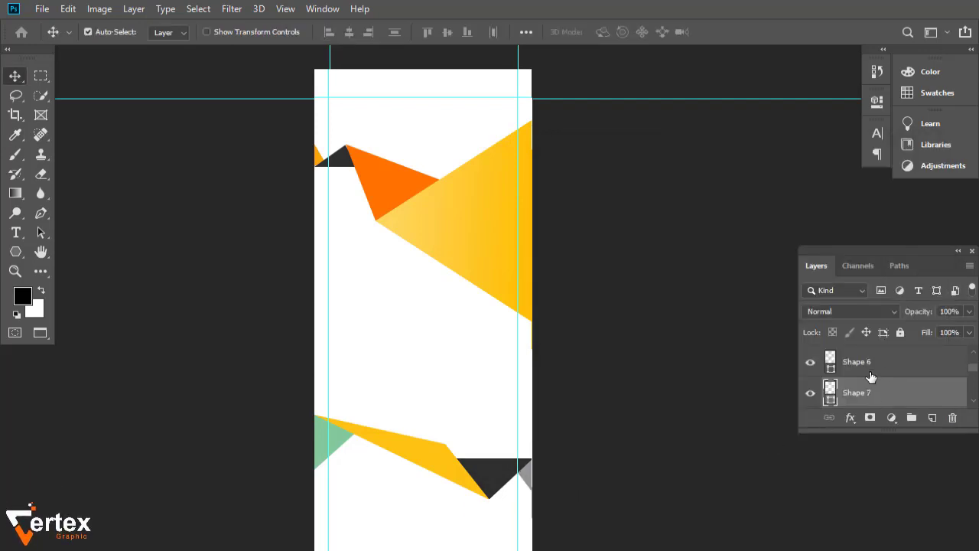
Step: Recolour the small grey triangle at the lower set's right edge with amber fea509 sampled from the upper set
{"action": "double_click", "coordinate": [831, 392]}
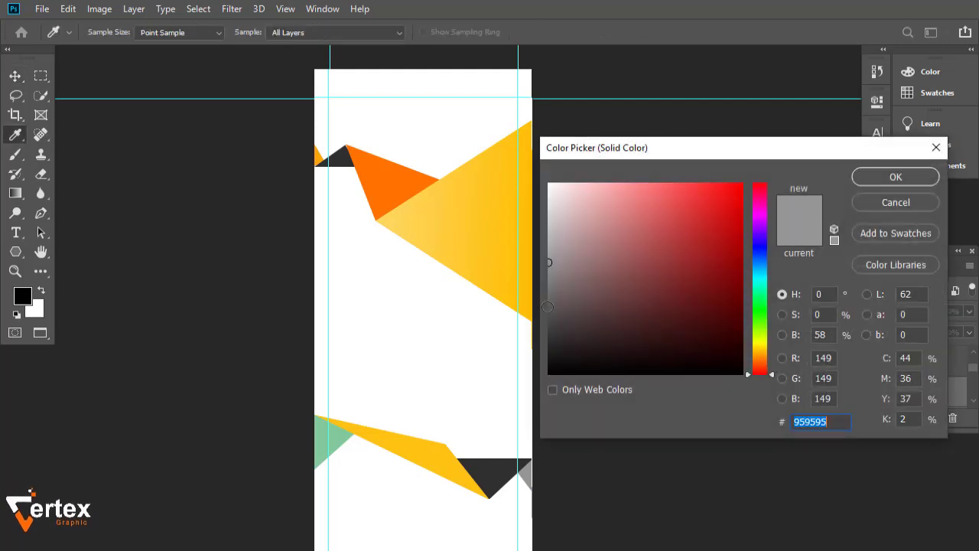
{"action": "left_click", "coordinate": [317, 156]}
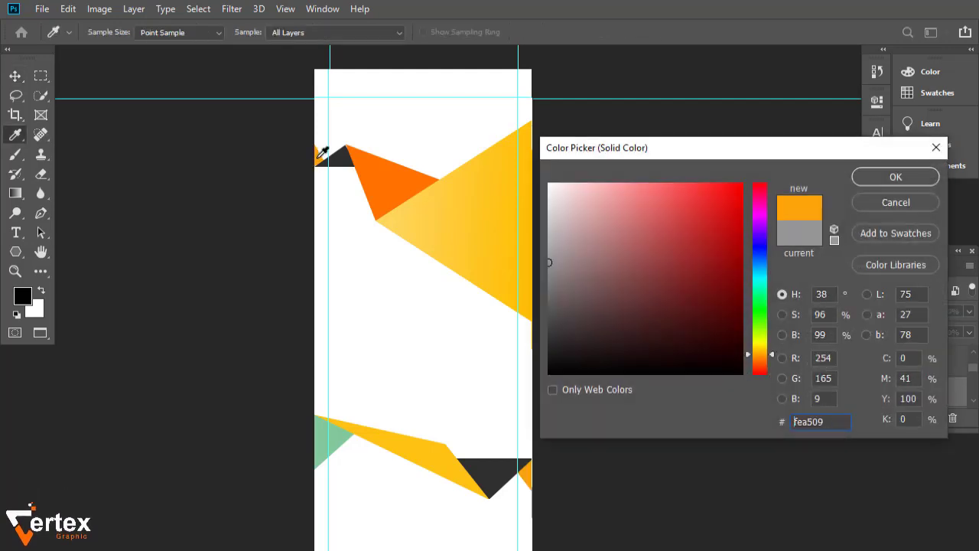
{"action": "key", "text": "v"}
{"action": "left_click", "coordinate": [901, 180]}
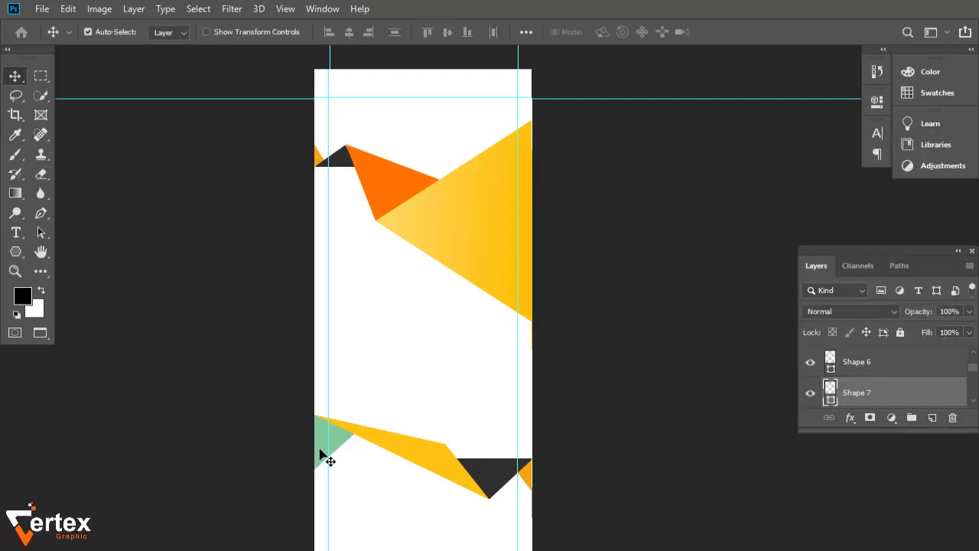
Step: Recolour the green triangle at the lower set's left edge with orange ff7200 sampled from the upper orange triangle
{"action": "left_click", "coordinate": [324, 455]}
{"action": "double_click", "coordinate": [825, 365]}
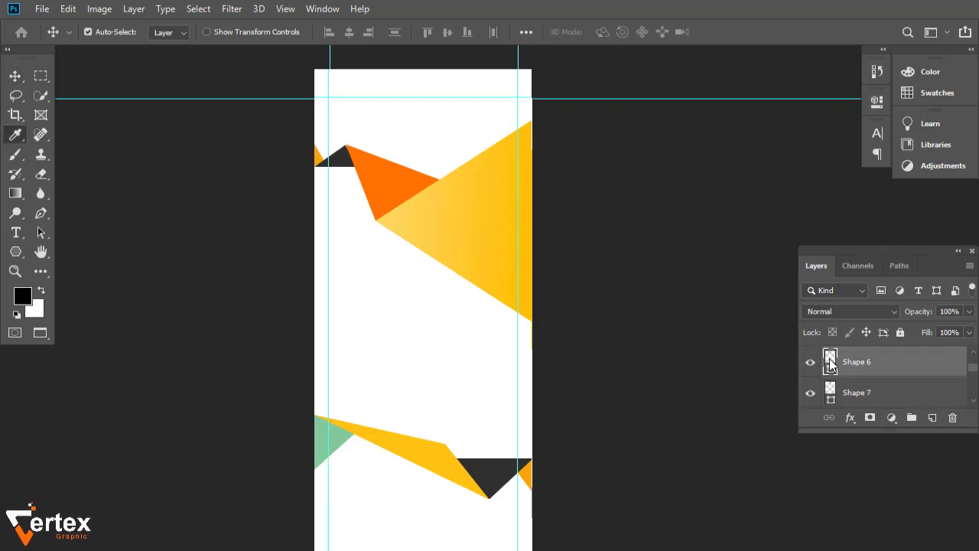
{"action": "left_click", "coordinate": [395, 176]}
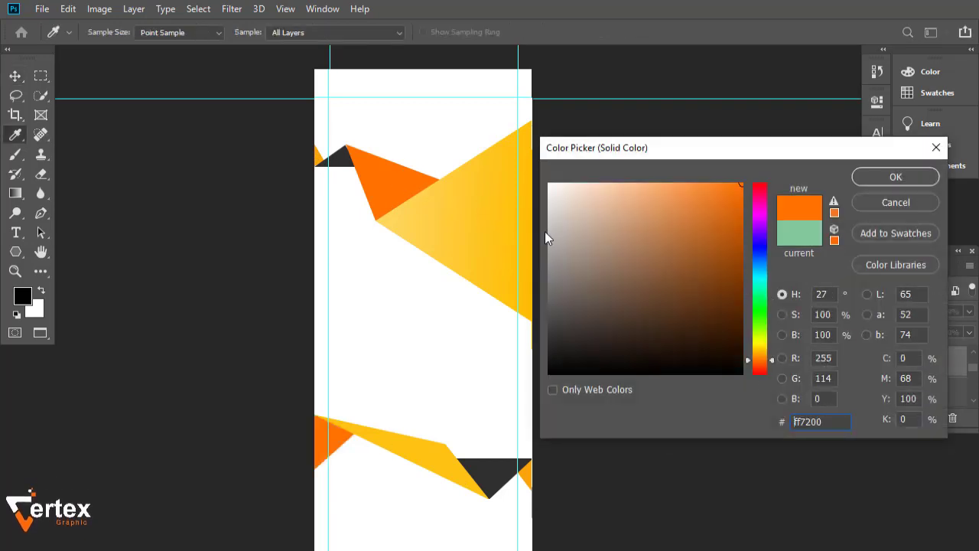
{"action": "left_click", "coordinate": [891, 183]}
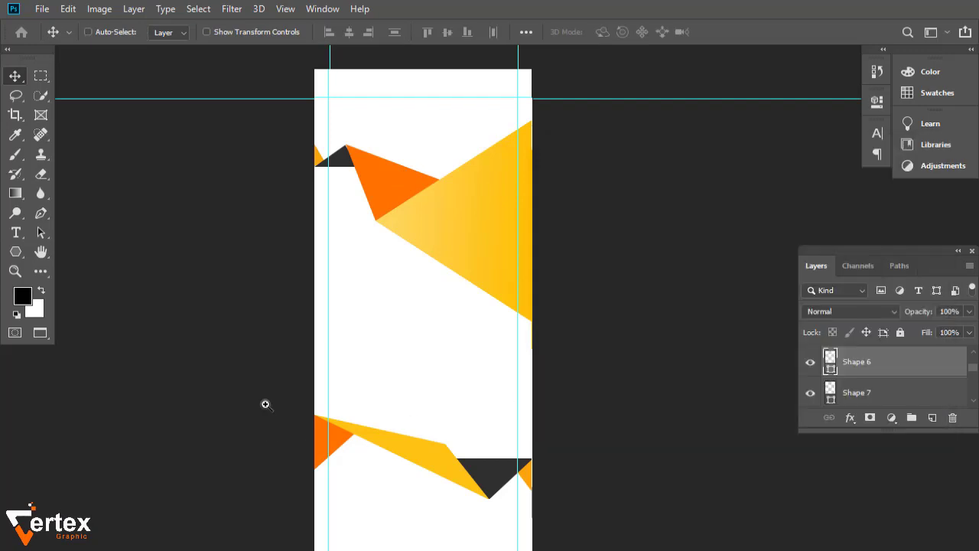
Step: Examine the join between the orange and yellow triangles in the lower set and the overall banner layout
{"action": "left_click_drag", "start_coordinate": [265, 402], "coordinate": [417, 460]}
{"action": "left_click", "coordinate": [558, 395], "text": "alt"}
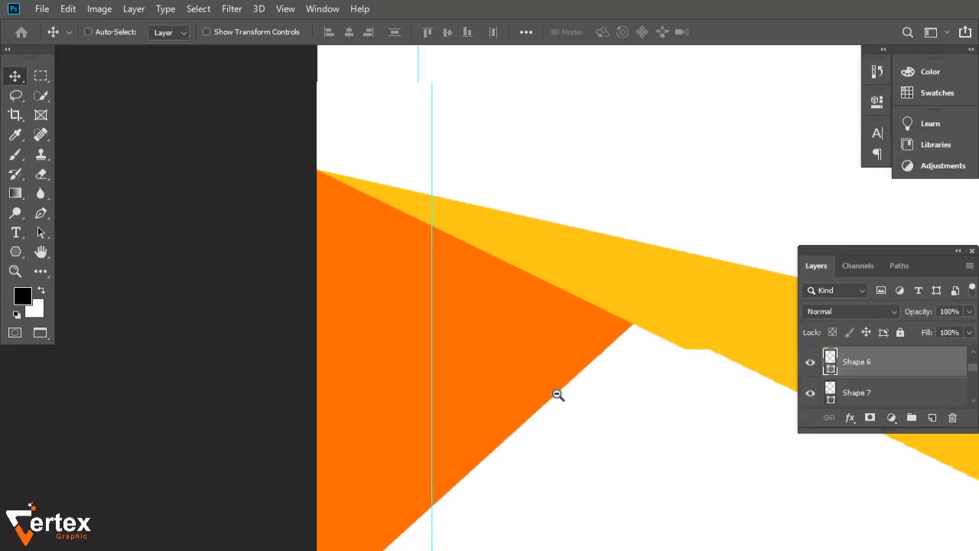
{"action": "left_click", "coordinate": [558, 395], "text": "alt"}
{"action": "left_click", "coordinate": [557, 395], "text": "alt"}
{"action": "left_click", "coordinate": [558, 395], "text": "alt"}
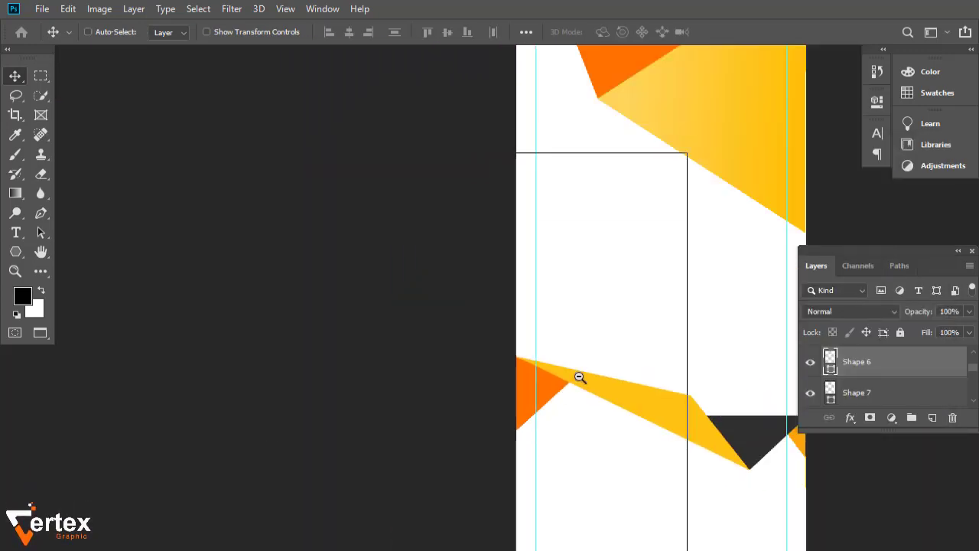
{"action": "left_click", "coordinate": [570, 386], "text": "alt"}
{"action": "left_click_drag", "start_coordinate": [609, 326], "coordinate": [436, 454]}
{"action": "left_click_drag", "start_coordinate": [525, 406], "coordinate": [491, 348]}
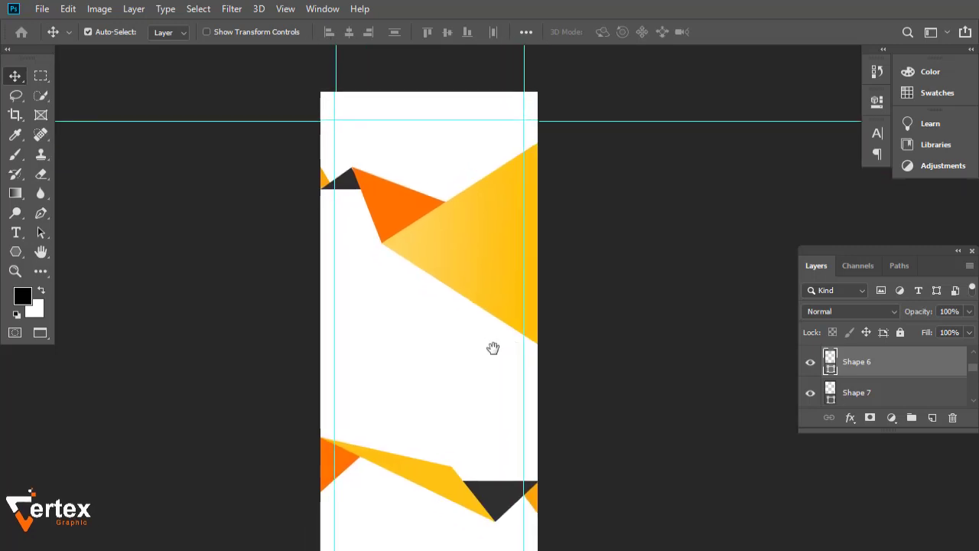
{"action": "left_click", "coordinate": [684, 375]}
{"action": "scroll", "coordinate": [581, 492], "scroll_direction": "down", "scroll_amount": 3}
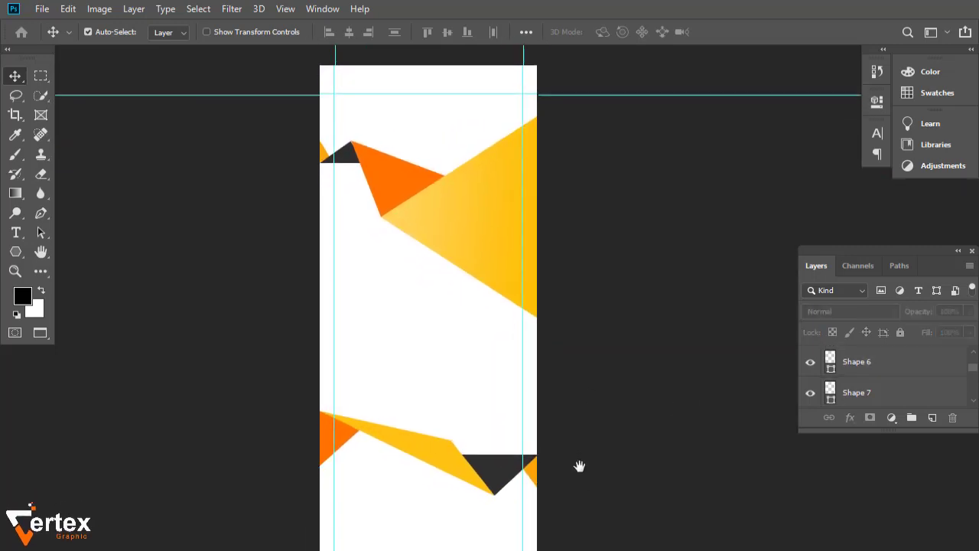
{"action": "scroll", "coordinate": [579, 464], "scroll_direction": "down", "scroll_amount": 3}
{"action": "left_click_drag", "start_coordinate": [593, 362], "coordinate": [601, 425]}
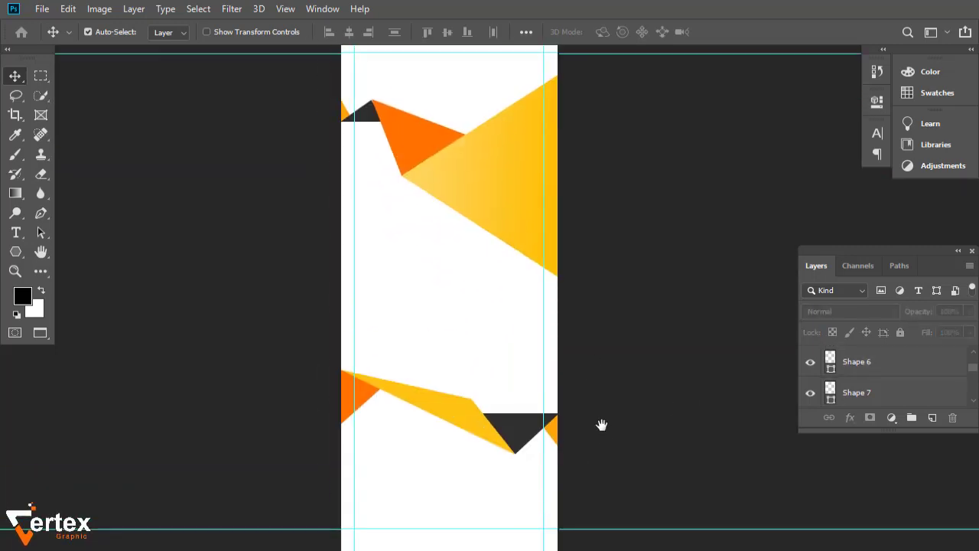
Step: Select all the lower set's triangles and nudge them slightly upward together, closer to the upper set
{"action": "left_click_drag", "start_coordinate": [602, 472], "coordinate": [298, 335]}
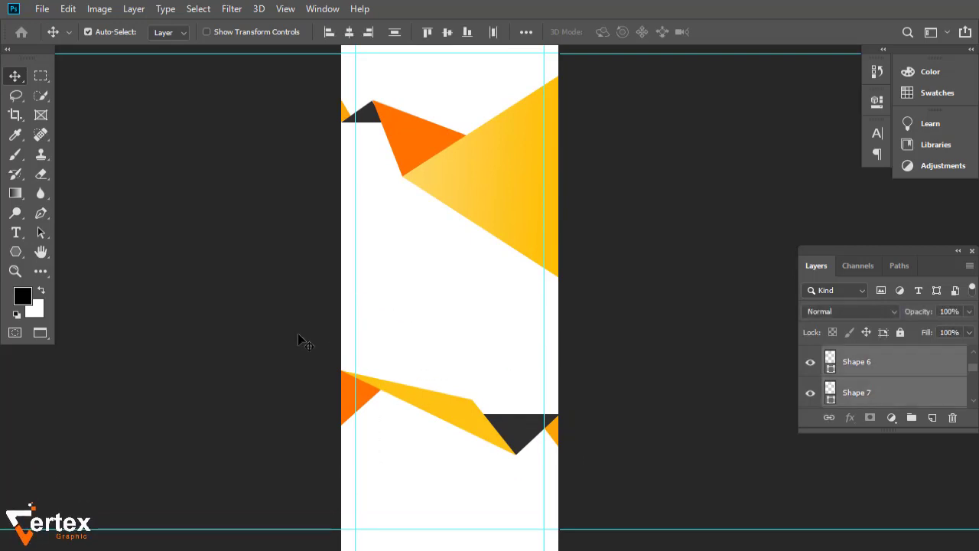
{"action": "key", "text": "Up"}
{"action": "key", "text": "Up"}
{"action": "key", "text": "Up"}
{"action": "key", "text": "Up"}
{"action": "key", "text": "Up"}
{"action": "key", "text": "Up"}
{"action": "key", "text": "Up"}
{"action": "key", "text": "Up"}
{"action": "key", "text": "Up"}
{"action": "key", "text": "Up"}
{"action": "key", "text": "Up"}
{"action": "key", "text": "Up"}
{"action": "key", "text": "Up"}
{"action": "key", "text": "Up"}
{"action": "key", "text": "Up"}
{"action": "key", "text": "Up"}
{"action": "key", "text": "Up"}
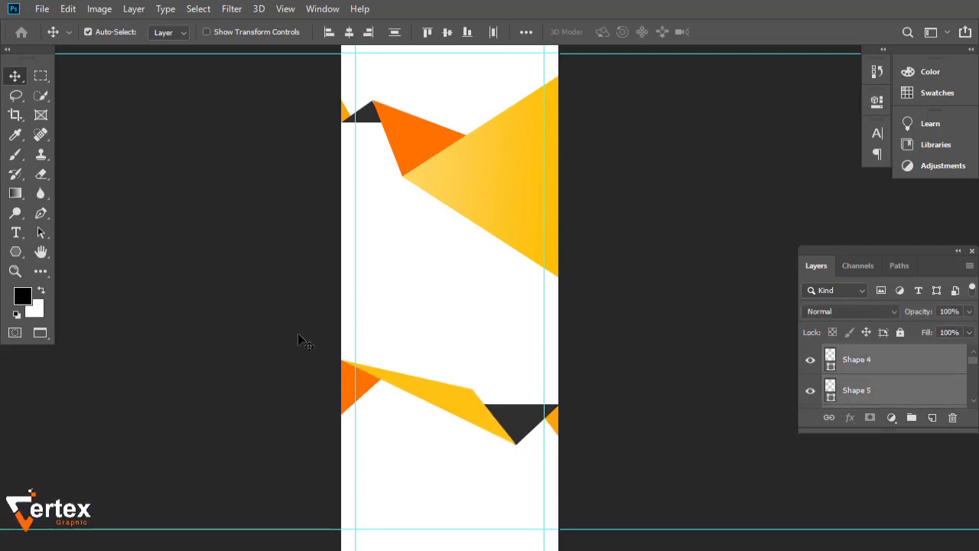
{"action": "key", "text": "Up"}
{"action": "key", "text": "Up"}
{"action": "key", "text": "Up"}
{"action": "key", "text": "Up"}
{"action": "key", "text": "Up"}
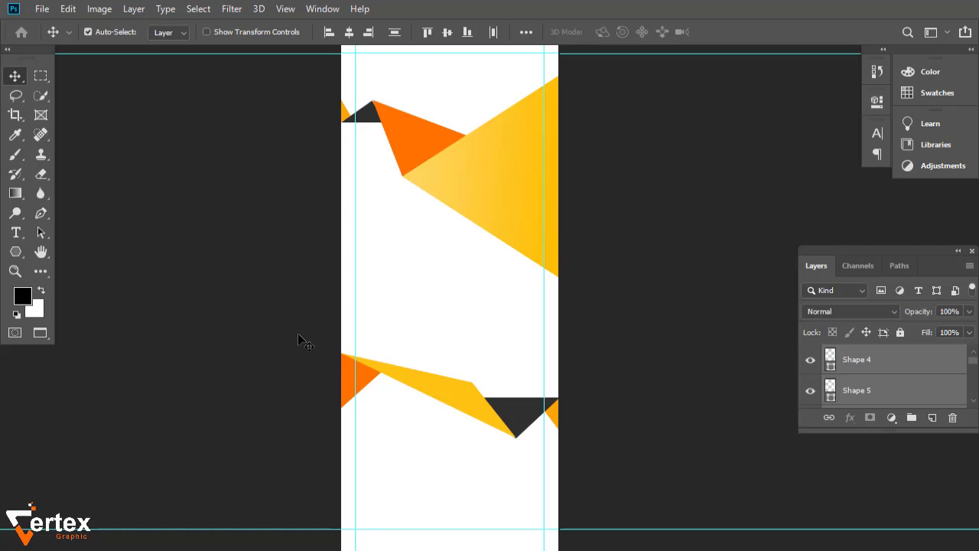
{"action": "left_click", "coordinate": [625, 348]}
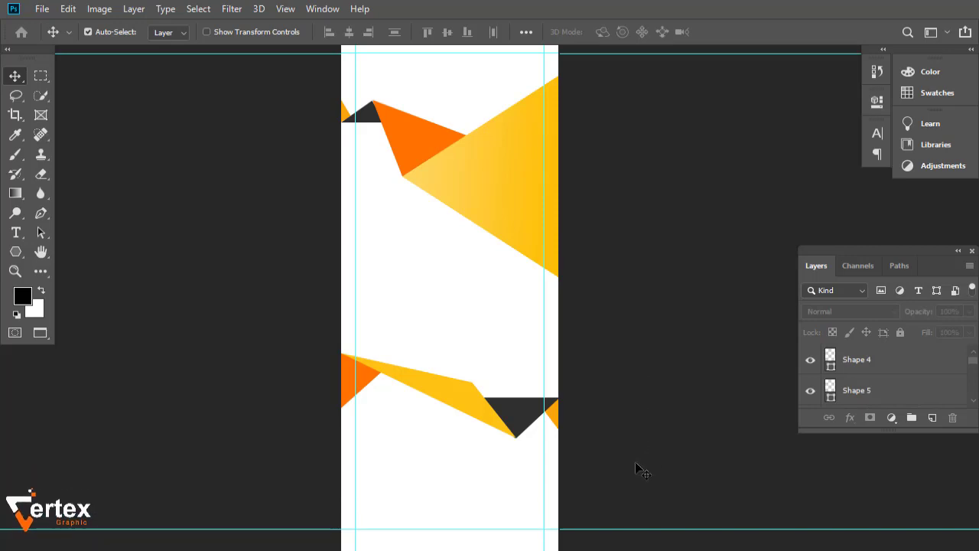
Step: Group the lower set's layers, Shape 4 through Shape 7
{"action": "left_click_drag", "start_coordinate": [553, 321], "coordinate": [550, 389]}
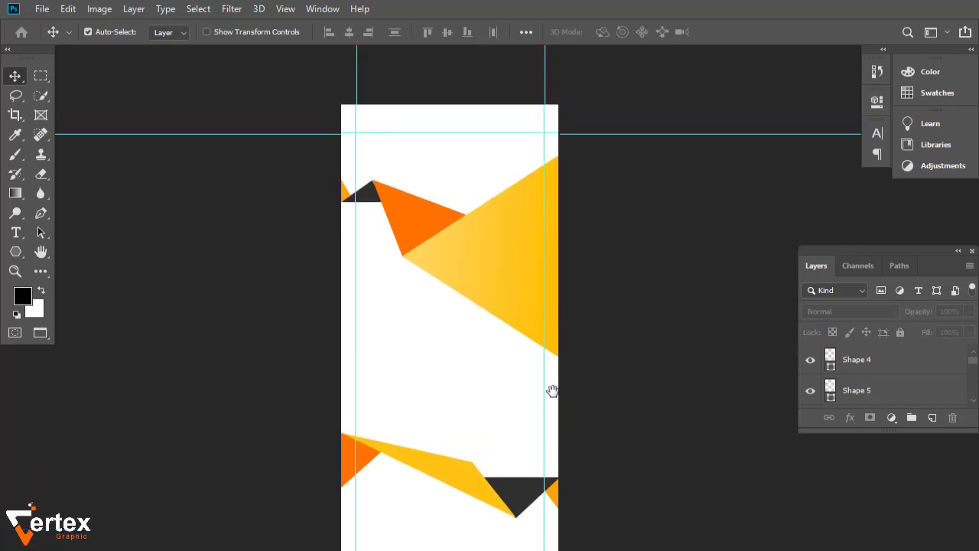
{"action": "scroll", "coordinate": [549, 374], "scroll_direction": "down", "scroll_amount": 1}
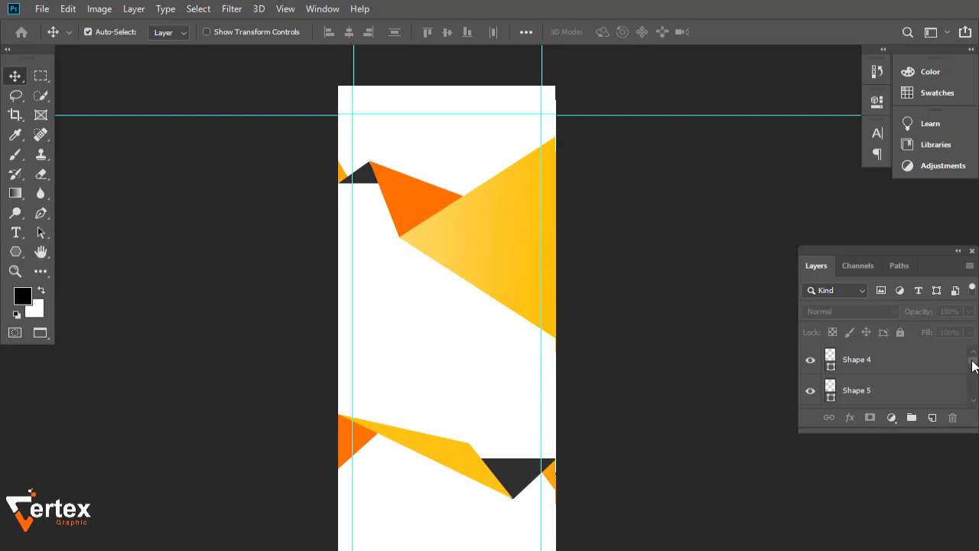
{"action": "left_click", "coordinate": [887, 360]}
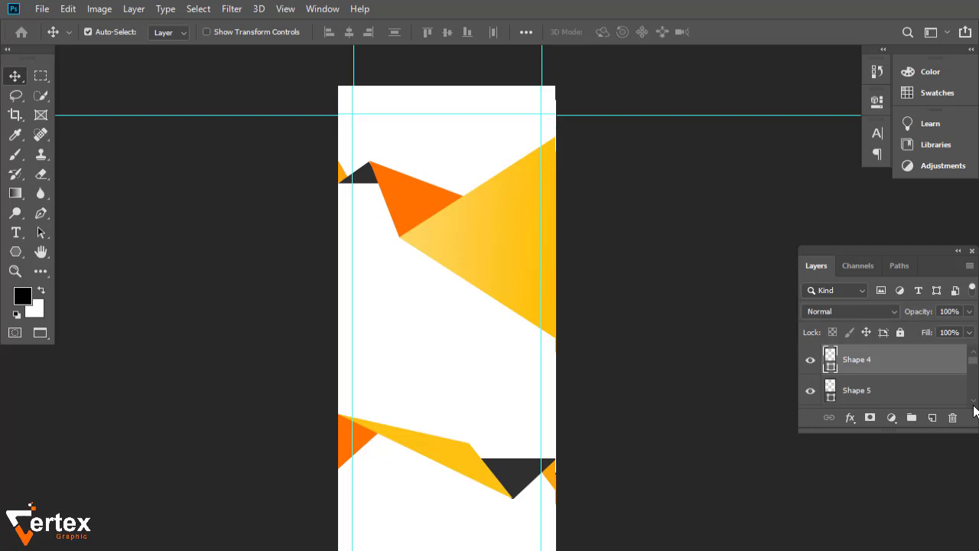
{"action": "scroll", "coordinate": [973, 405], "scroll_direction": "down", "scroll_amount": 5}
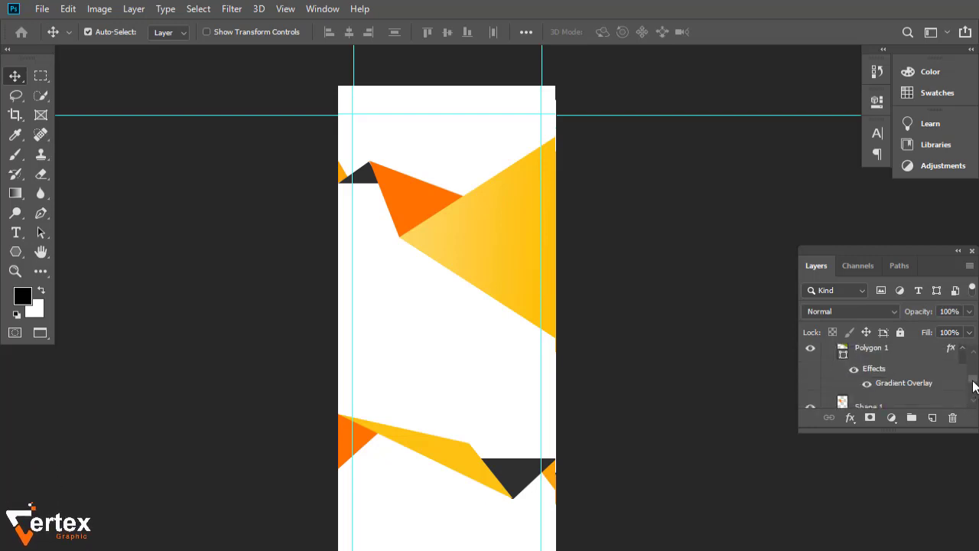
{"action": "scroll", "coordinate": [972, 377], "scroll_direction": "up", "scroll_amount": 4}
{"action": "left_click", "coordinate": [900, 374]}
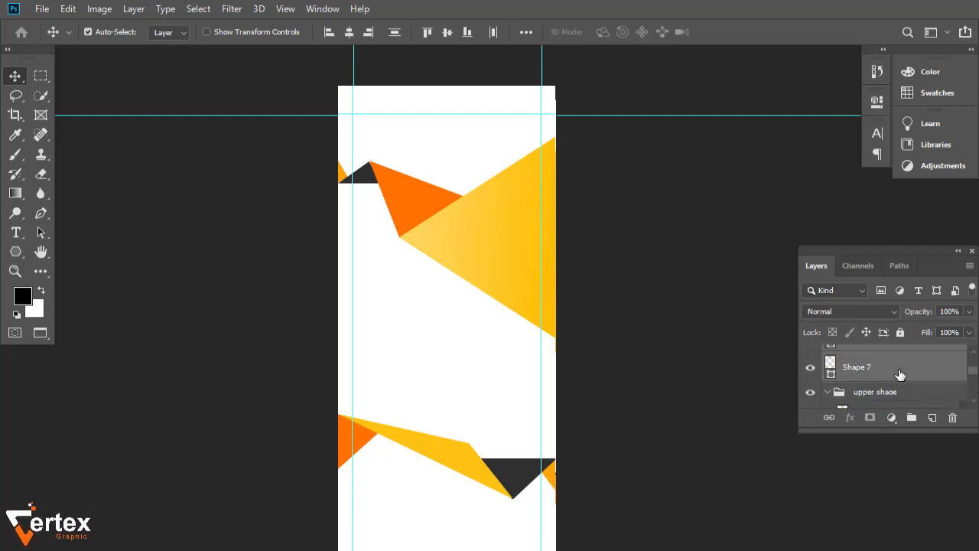
{"action": "key", "text": "ctrl+g"}
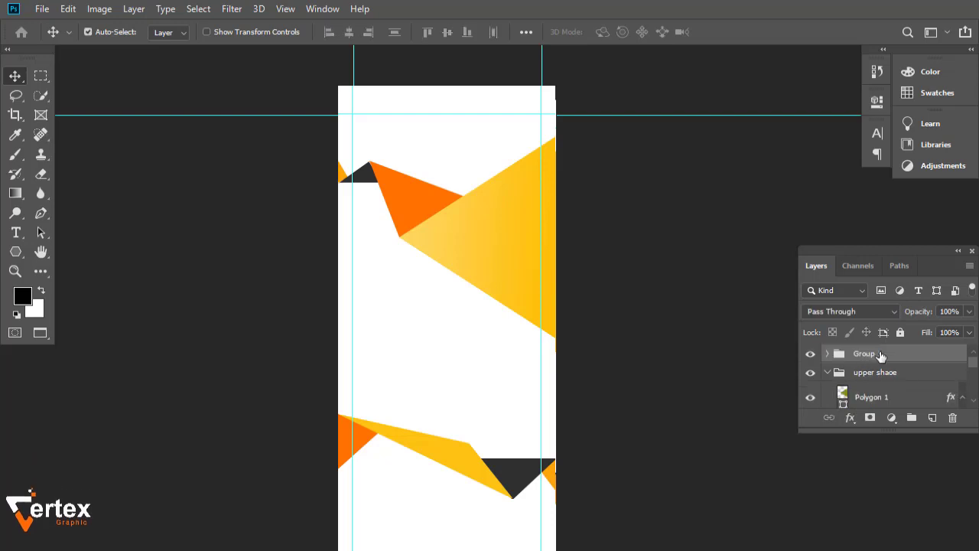
Step: Rename the lower set's group "down shapoe" and collapse the "upper shaoe" group
{"action": "double_click", "coordinate": [882, 353]}
{"action": "type", "text": "dow"}
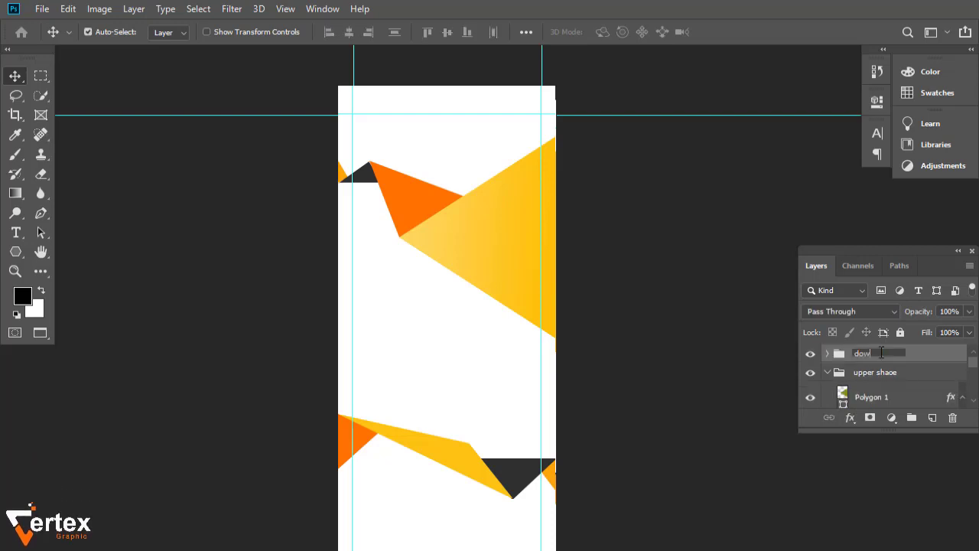
{"action": "type", "text": "n shapoe"}
{"action": "key", "text": "Return"}
{"action": "left_click", "coordinate": [827, 372]}
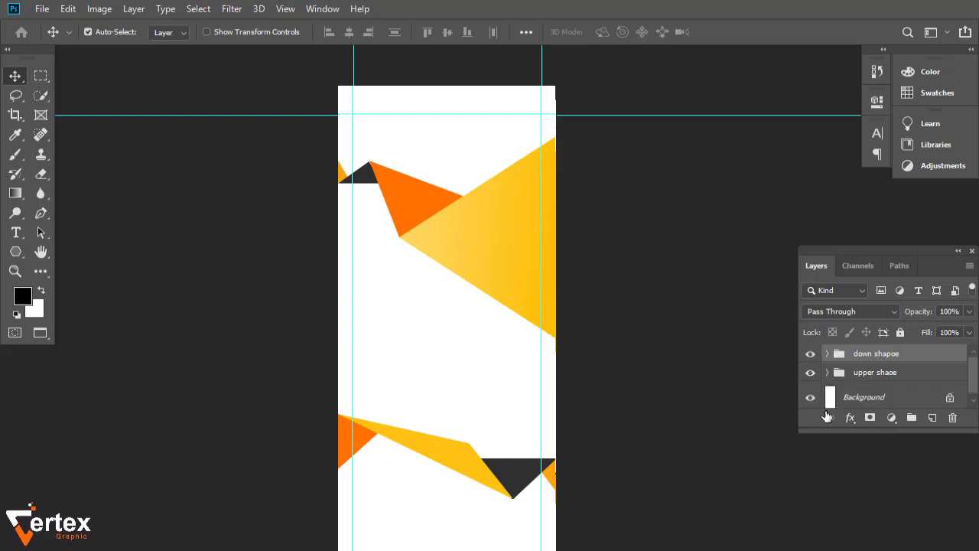
{"action": "left_click", "coordinate": [679, 417]}
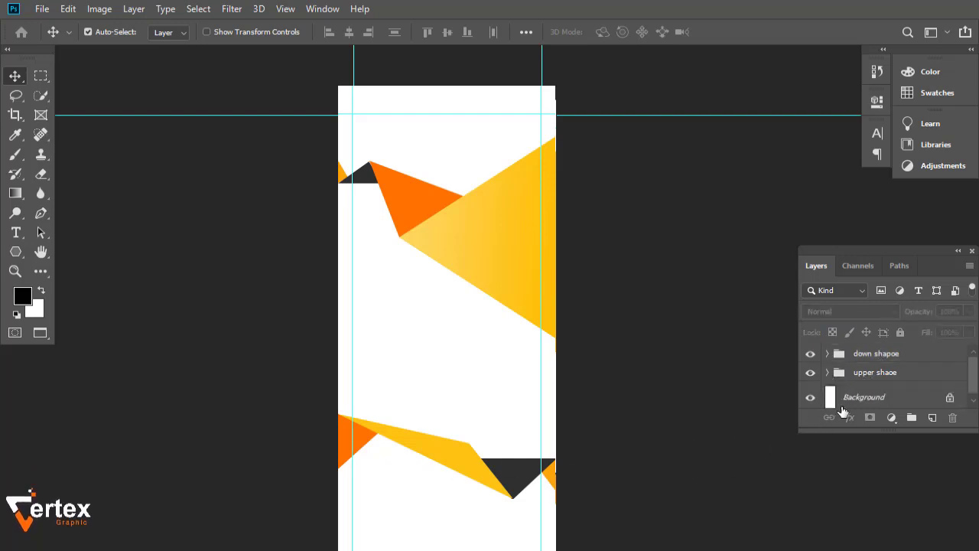
Step: Draw a closed black Pen shape just above the Background layer, filling the area between the upper and lower triangle sets
{"action": "left_click", "coordinate": [860, 398]}
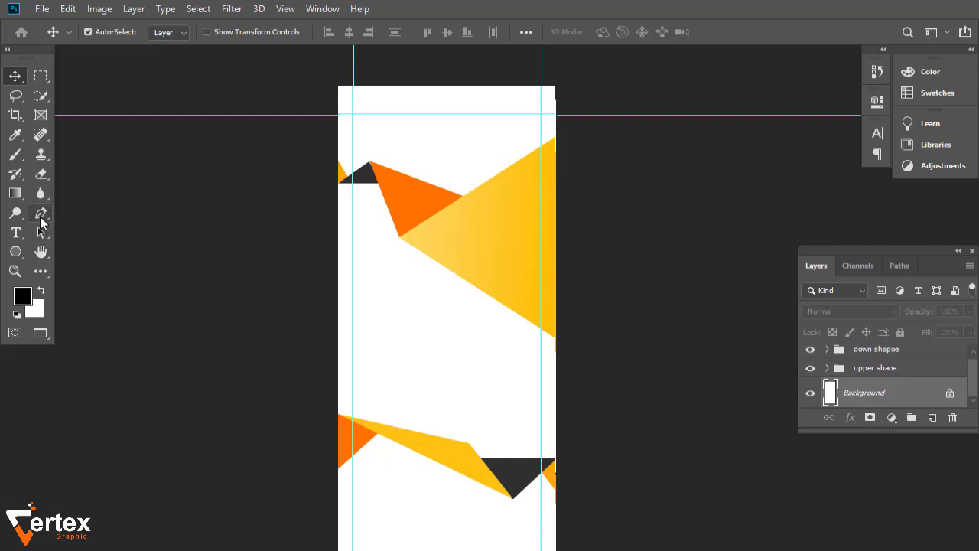
{"action": "left_click", "coordinate": [41, 215]}
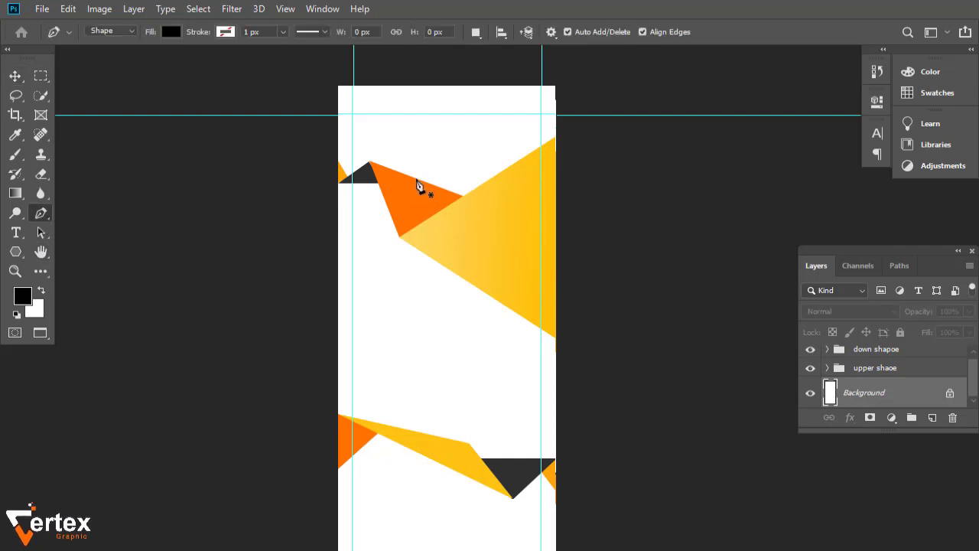
{"action": "left_click", "coordinate": [351, 177]}
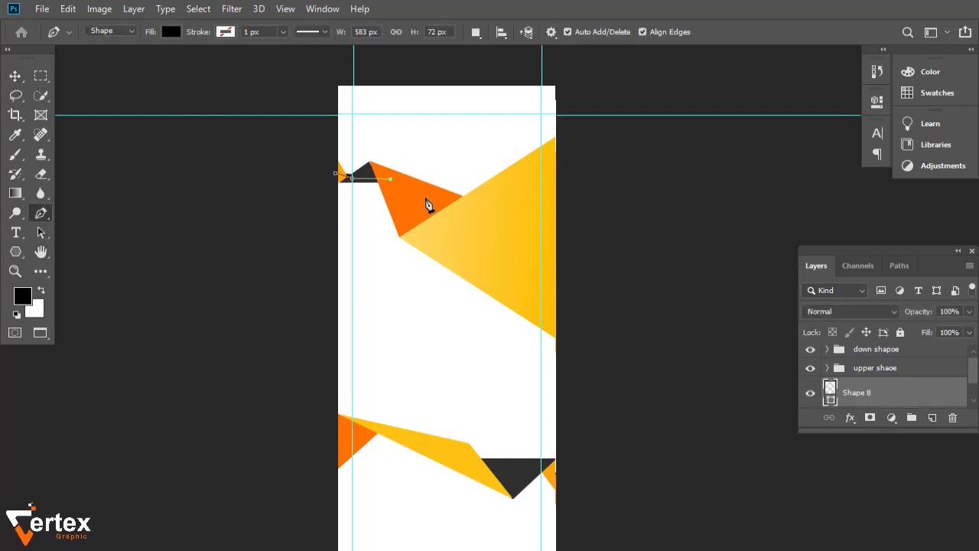
{"action": "left_click", "coordinate": [635, 474]}
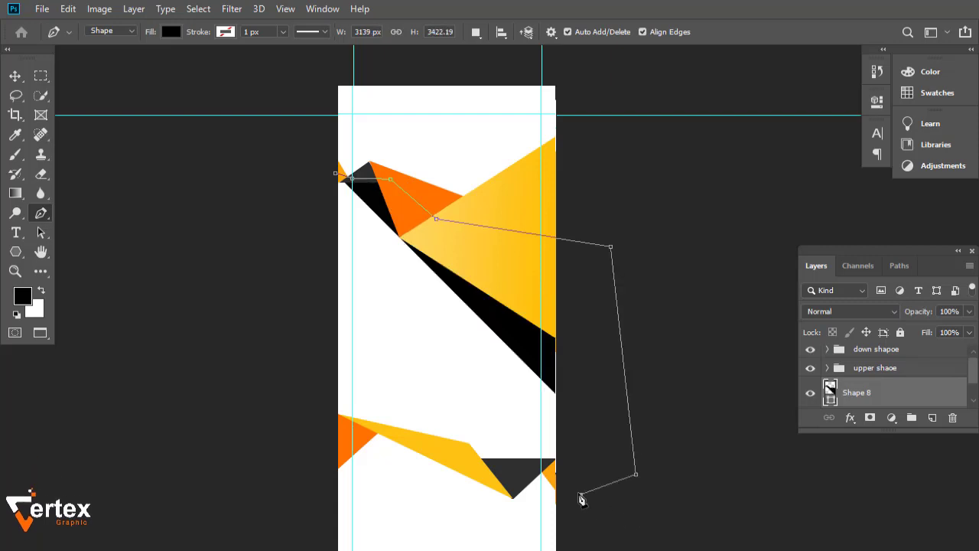
{"action": "left_click", "coordinate": [582, 495]}
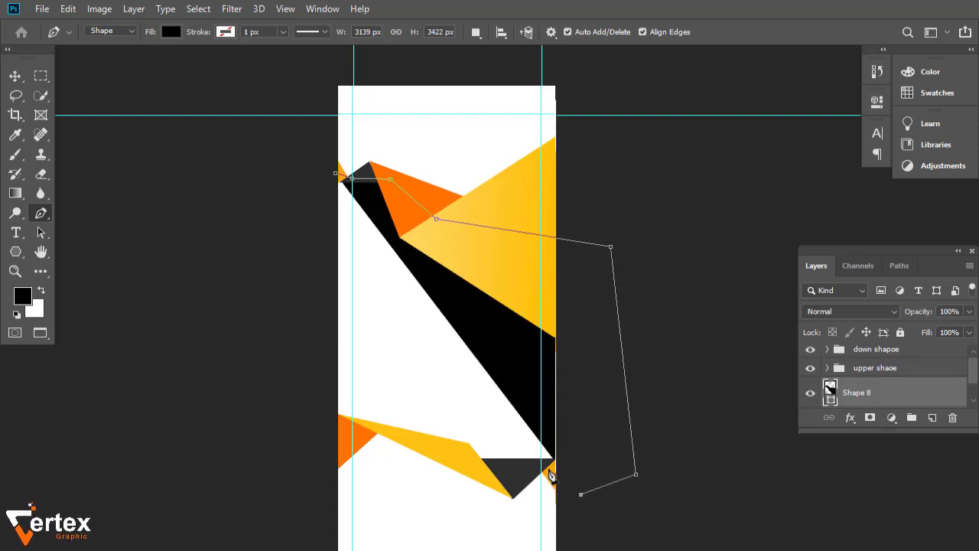
{"action": "left_click", "coordinate": [485, 475]}
{"action": "left_click", "coordinate": [409, 442]}
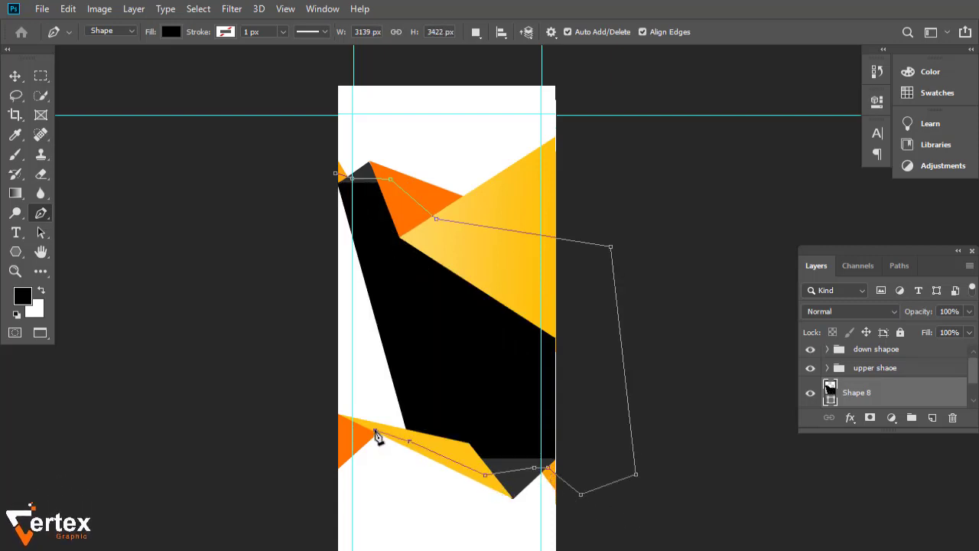
{"action": "left_click", "coordinate": [374, 430]}
{"action": "left_click", "coordinate": [245, 455]}
{"action": "left_click", "coordinate": [295, 233]}
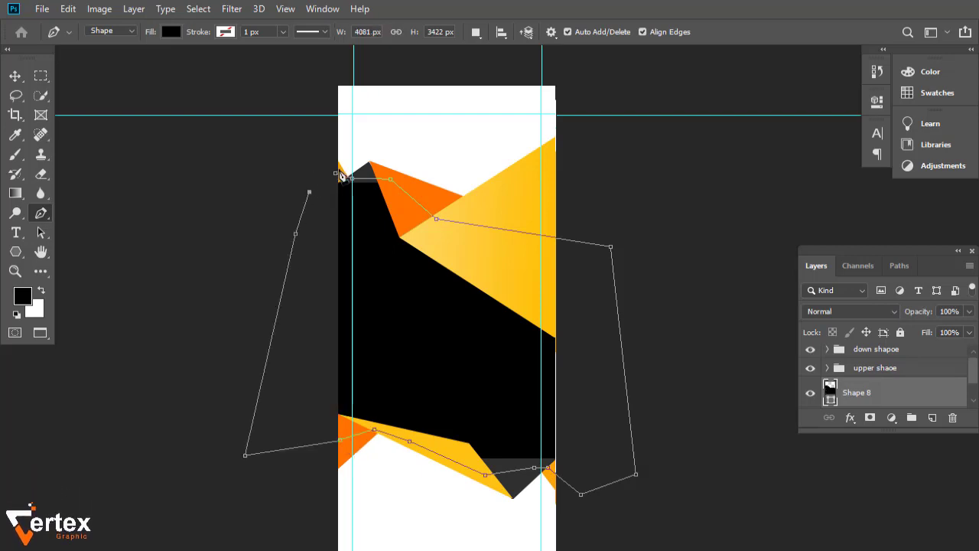
{"action": "left_click", "coordinate": [16, 76]}
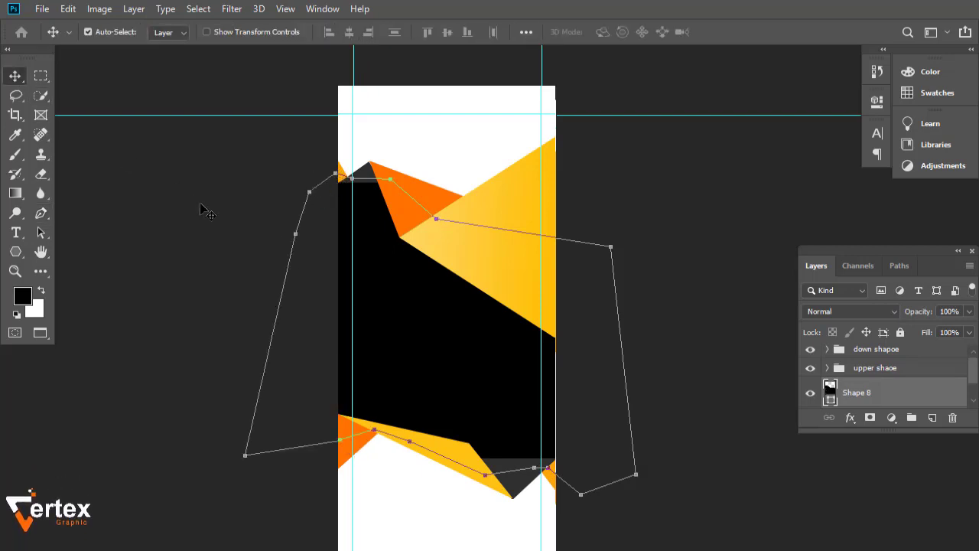
{"action": "left_click", "coordinate": [202, 206]}
Step: Place the newspaper photo ending in "E7RLgUjjazc-unsplash" from the Desktop as an embedded image directly above Shape 8
{"action": "left_click", "coordinate": [858, 393]}
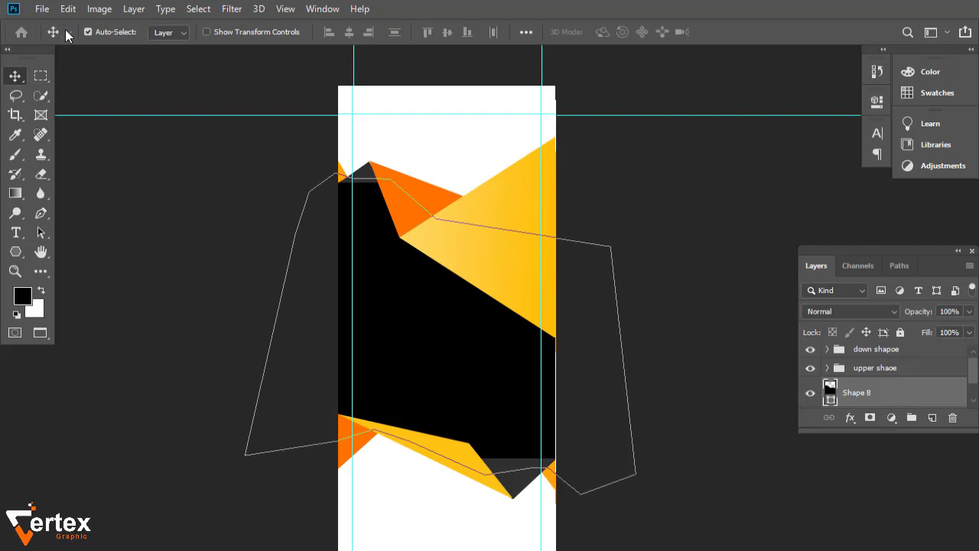
{"action": "left_click", "coordinate": [42, 9]}
{"action": "left_click", "coordinate": [76, 287]}
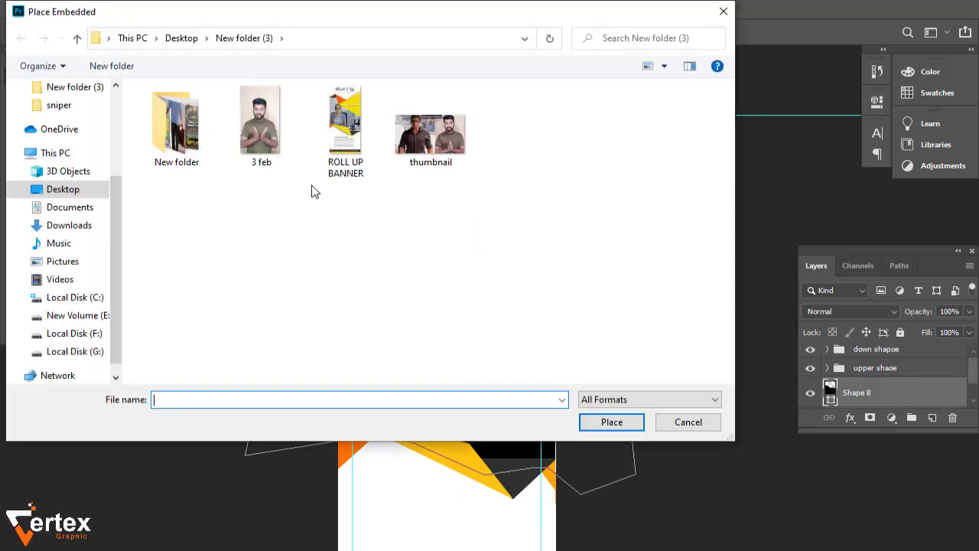
{"action": "left_click", "coordinate": [32, 191]}
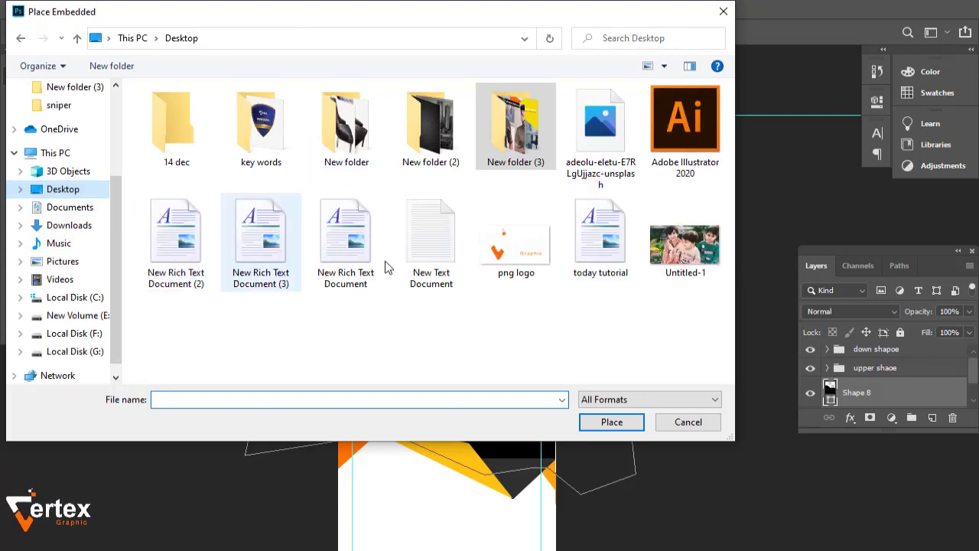
{"action": "left_click", "coordinate": [601, 141]}
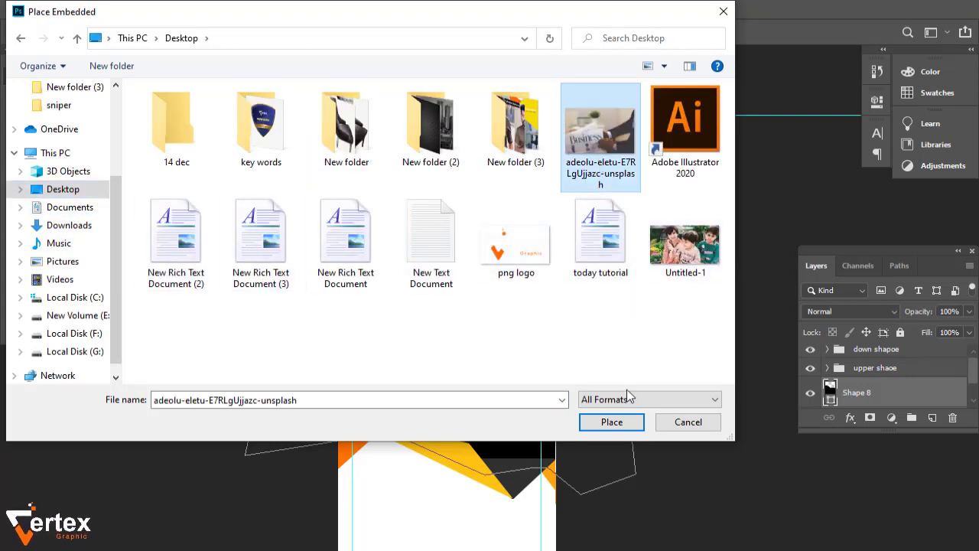
{"action": "left_click", "coordinate": [612, 423]}
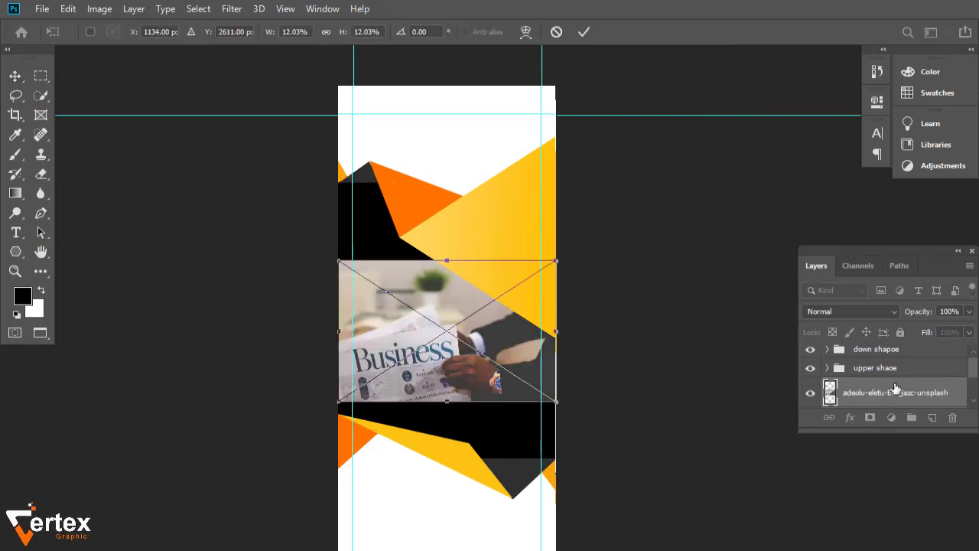
Step: Enlarge the placed newspaper photo proportionally to about 25.88% so that it covers the central black shape
{"action": "scroll", "coordinate": [941, 384], "scroll_direction": "down", "scroll_amount": 2}
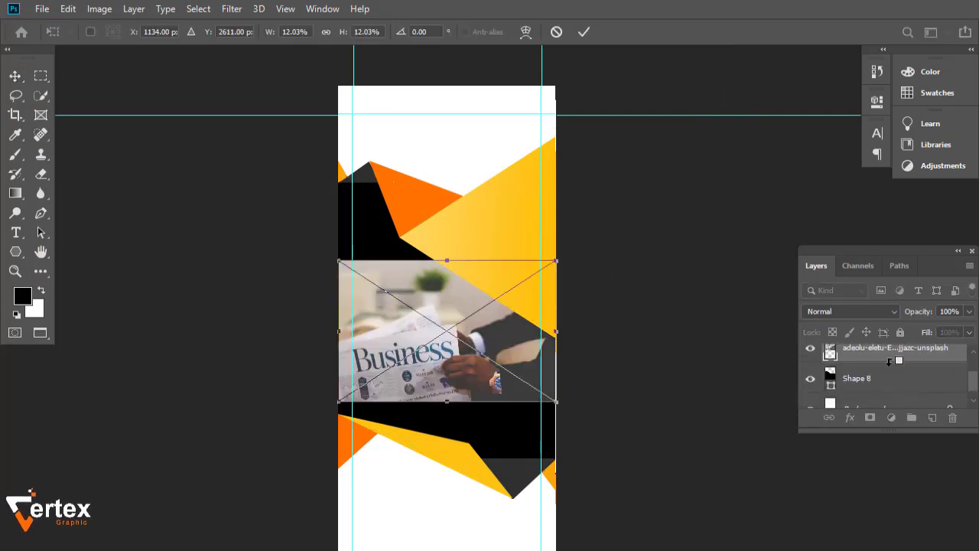
{"action": "left_click", "coordinate": [888, 362], "text": "alt"}
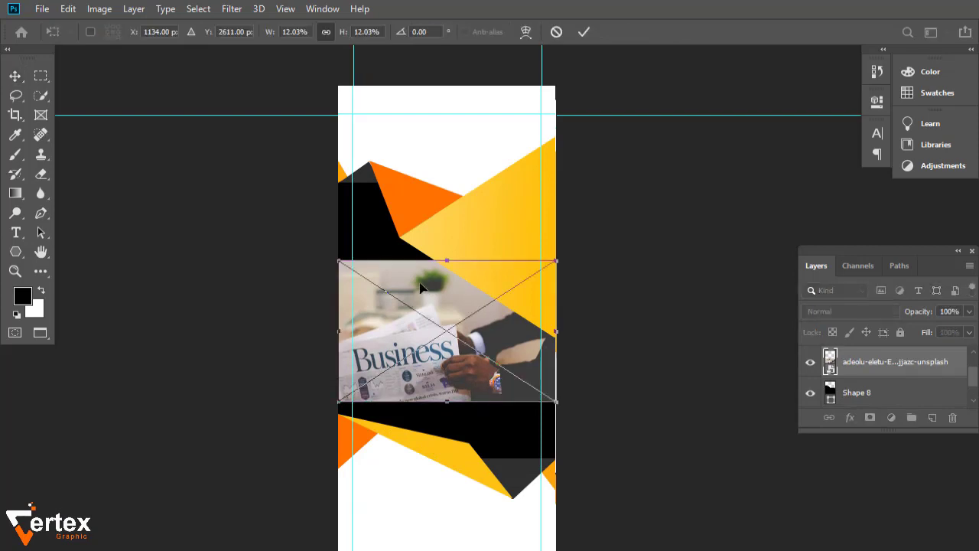
{"action": "left_click_drag", "start_coordinate": [338, 260], "coordinate": [334, 221]}
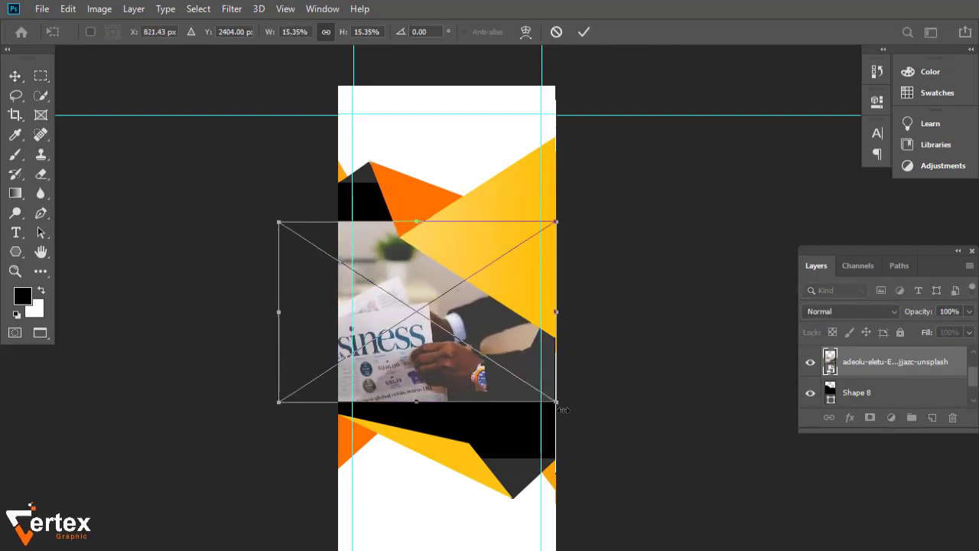
{"action": "left_click_drag", "start_coordinate": [558, 404], "coordinate": [575, 368]}
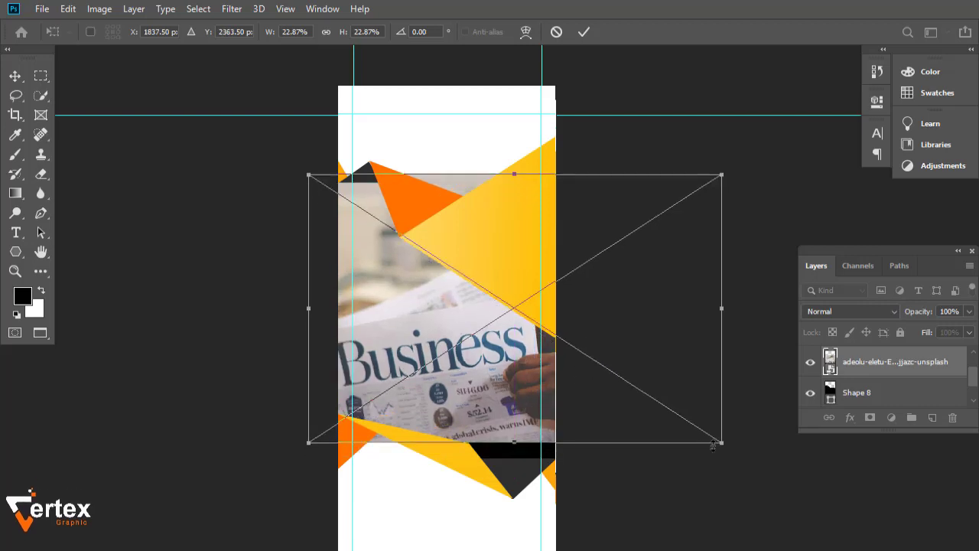
{"action": "left_click_drag", "start_coordinate": [713, 446], "coordinate": [769, 482]}
{"action": "key", "text": "Return"}
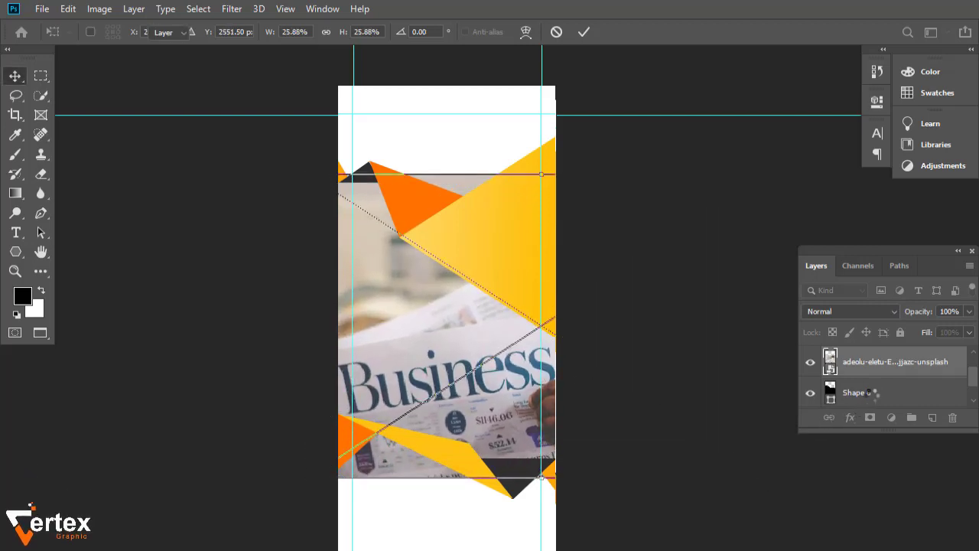
Step: Clip the newspaper photo to the black Shape 8 and nudge it slightly upward
{"action": "left_click", "coordinate": [862, 375], "text": "alt"}
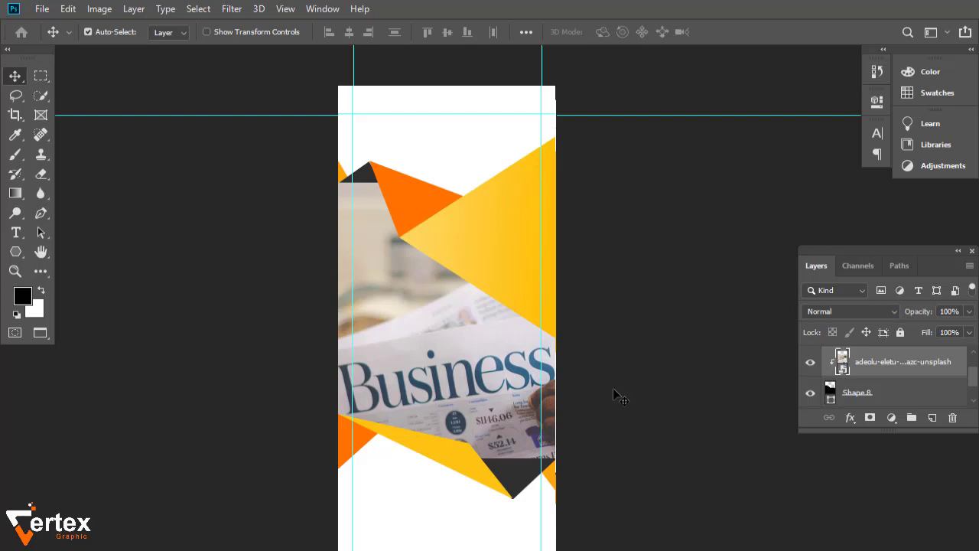
{"action": "key", "text": "shift+Up"}
{"action": "key", "text": "shift+Up"}
{"action": "key", "text": "shift+Up"}
{"action": "key", "text": "shift+Up"}
{"action": "key", "text": "shift+Up"}
{"action": "key", "text": "shift+Up"}
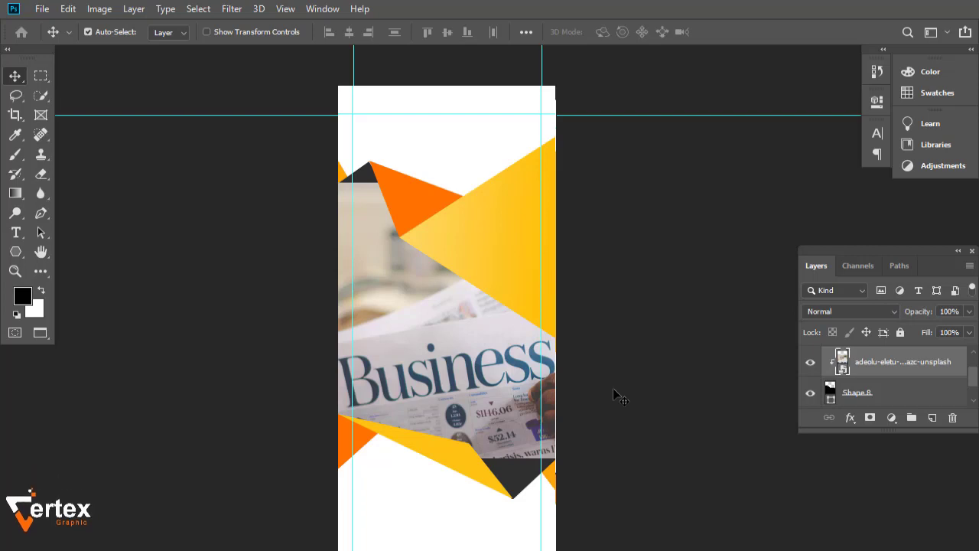
Step: Add the heading text "Rolup Banner" in the white area at the top of the banner
{"action": "left_click_drag", "start_coordinate": [582, 327], "coordinate": [515, 360]}
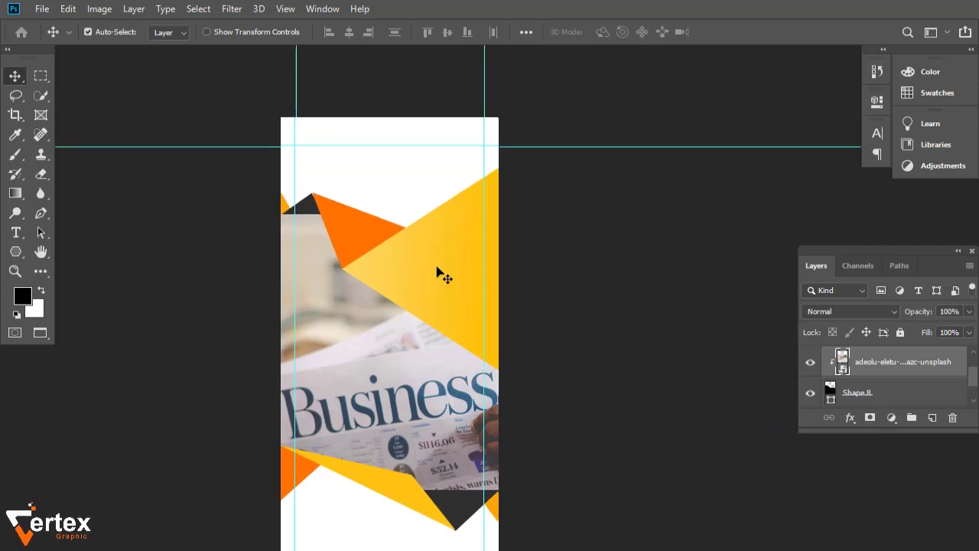
{"action": "left_click", "coordinate": [521, 278], "text": "ctrl"}
{"action": "left_click_drag", "start_coordinate": [497, 285], "coordinate": [573, 422]}
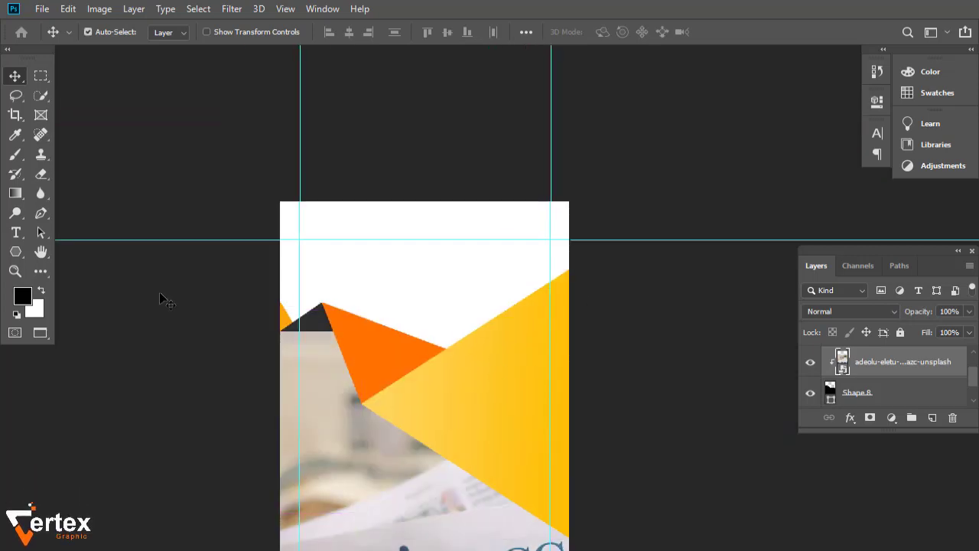
{"action": "left_click", "coordinate": [159, 292]}
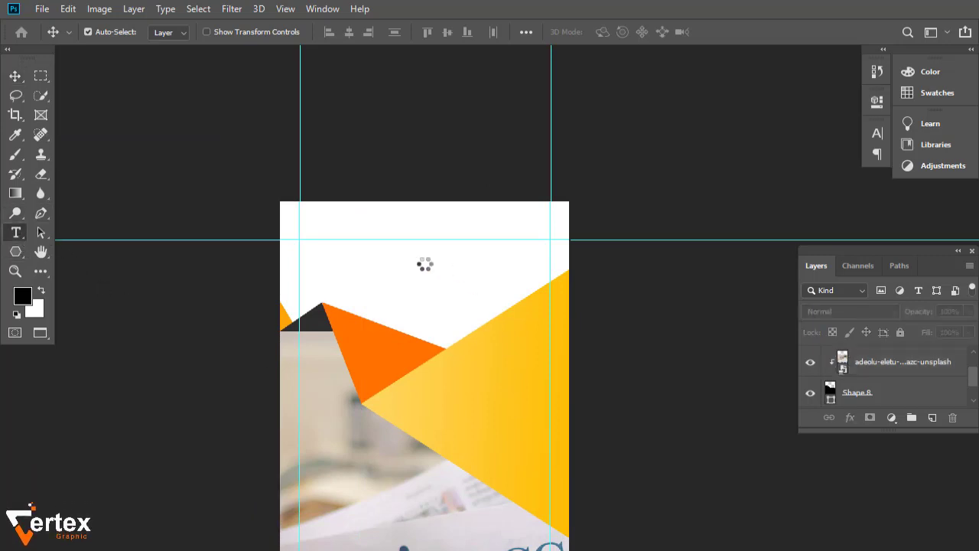
{"action": "left_click", "coordinate": [15, 232]}
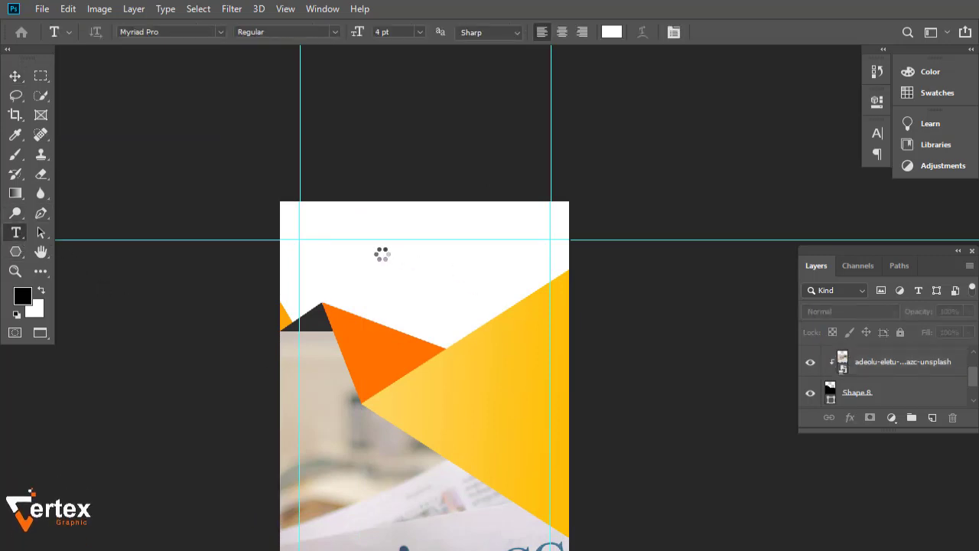
{"action": "left_click", "coordinate": [377, 251]}
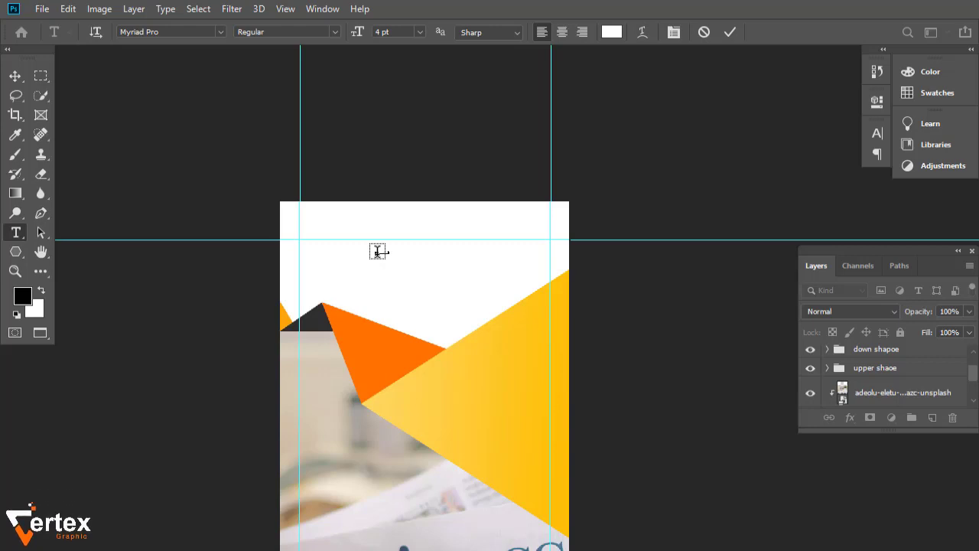
{"action": "left_click", "coordinate": [15, 77]}
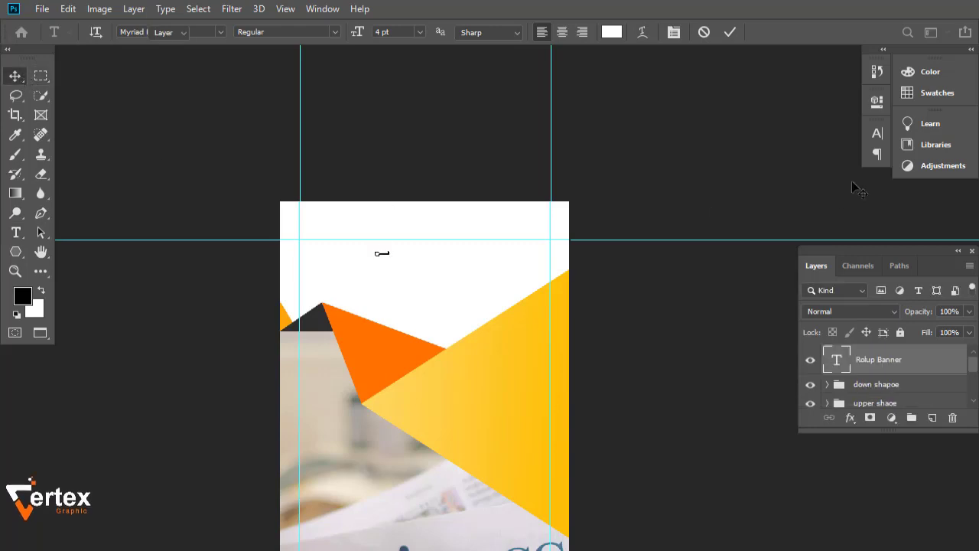
Step: Set the heading's text colour to #242424 and its font size to 49 pt
{"action": "left_click", "coordinate": [876, 134]}
{"action": "left_click", "coordinate": [844, 219]}
{"action": "type", "text": "000000"}
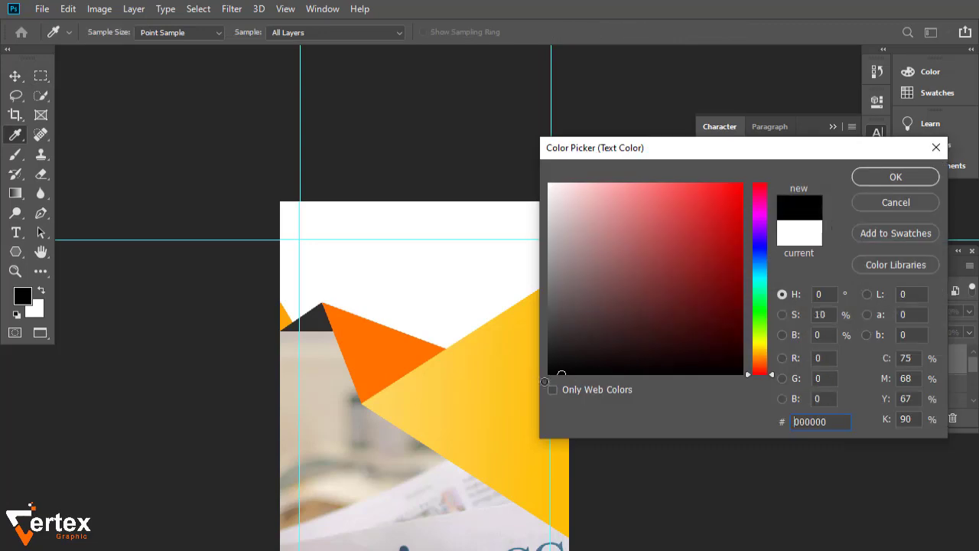
{"action": "left_click_drag", "start_coordinate": [567, 357], "coordinate": [545, 347]}
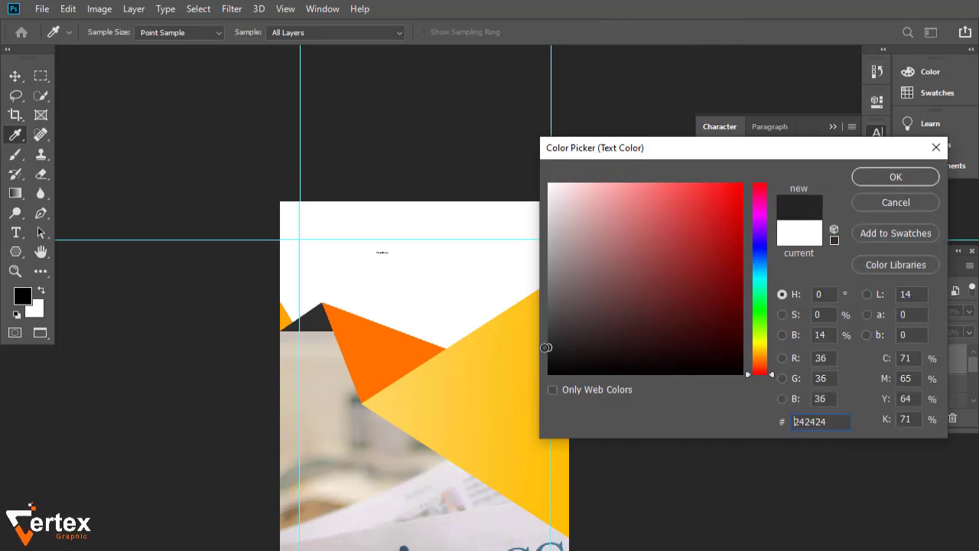
{"action": "left_click", "coordinate": [877, 179]}
{"action": "left_click_drag", "start_coordinate": [706, 174], "coordinate": [732, 175]}
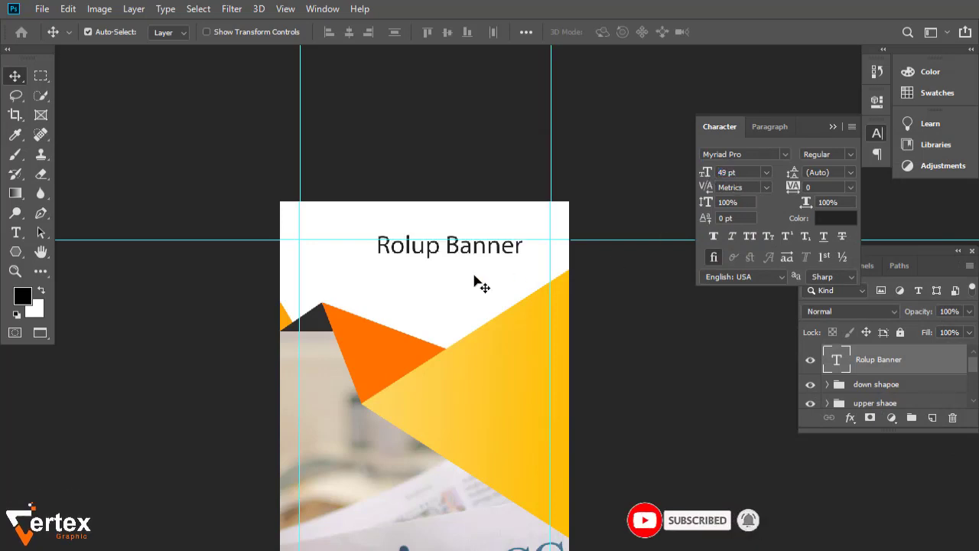
Step: Move the heading slightly left and down, and correct its wording to "Rollup Banner"
{"action": "left_click_drag", "start_coordinate": [462, 243], "coordinate": [447, 249]}
{"action": "double_click", "coordinate": [397, 251]}
{"action": "type", "text": "l"}
{"action": "key", "text": "ctrl+Return"}
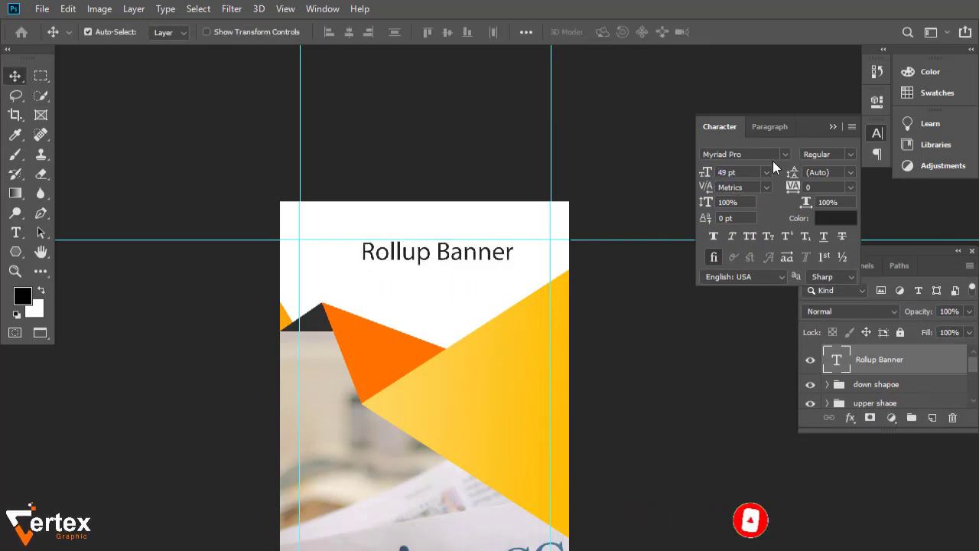
Step: Browse the available fonts and set the heading's typeface to Plumpfull Black
{"action": "left_click", "coordinate": [785, 154]}
{"action": "scroll", "coordinate": [841, 345], "scroll_direction": "up", "scroll_amount": 10}
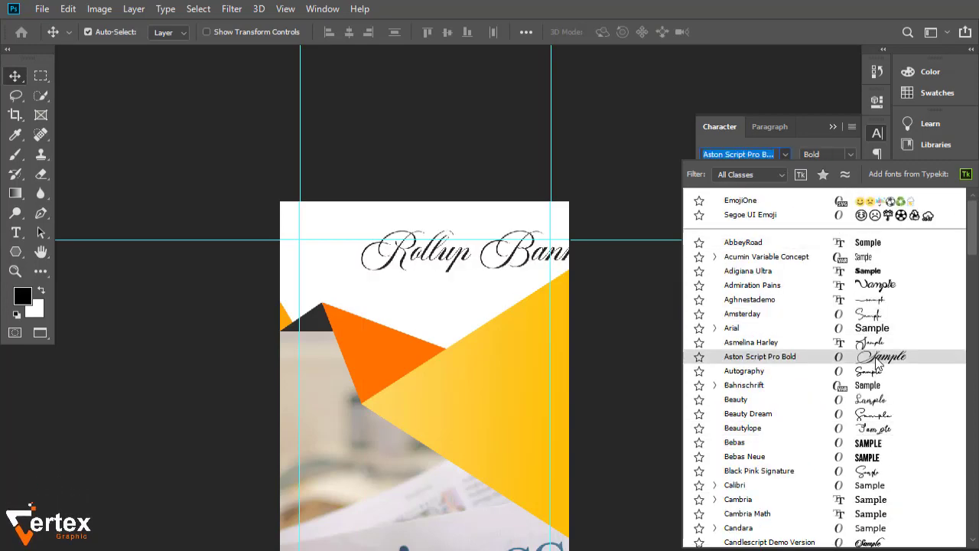
{"action": "scroll", "coordinate": [888, 513], "scroll_direction": "down", "scroll_amount": 8}
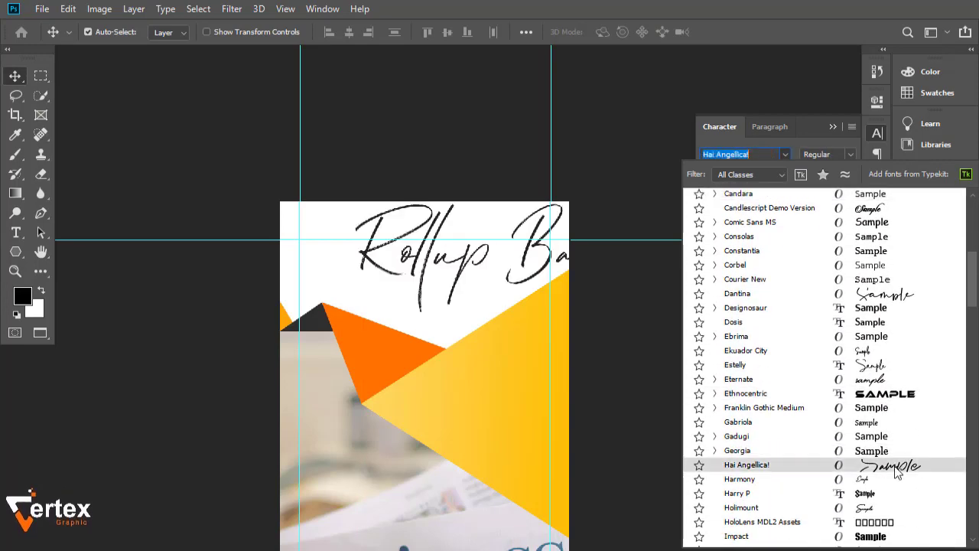
{"action": "scroll", "coordinate": [901, 482], "scroll_direction": "down", "scroll_amount": 8}
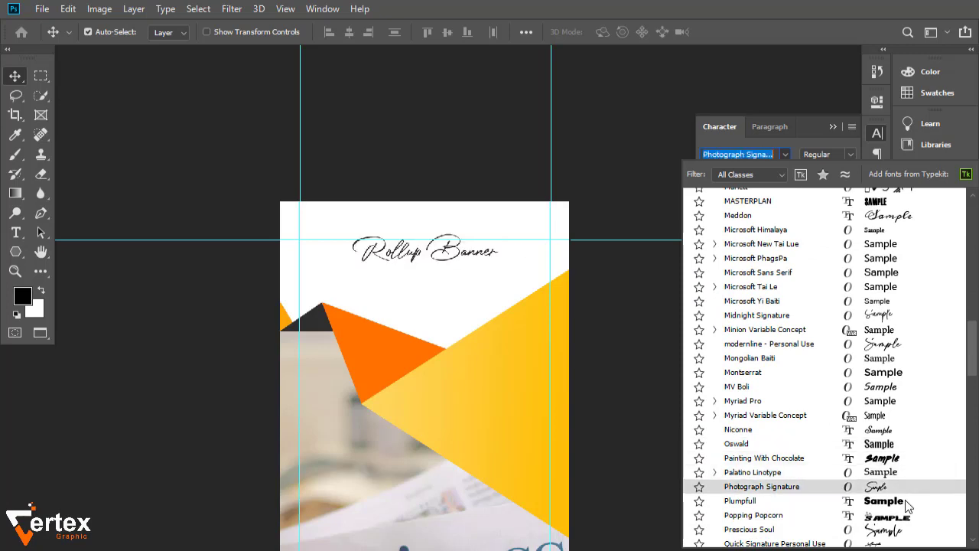
{"action": "left_click", "coordinate": [905, 500]}
{"action": "scroll", "coordinate": [968, 366], "scroll_direction": "down", "scroll_amount": 3}
{"action": "scroll", "coordinate": [967, 365], "scroll_direction": "up", "scroll_amount": 3}
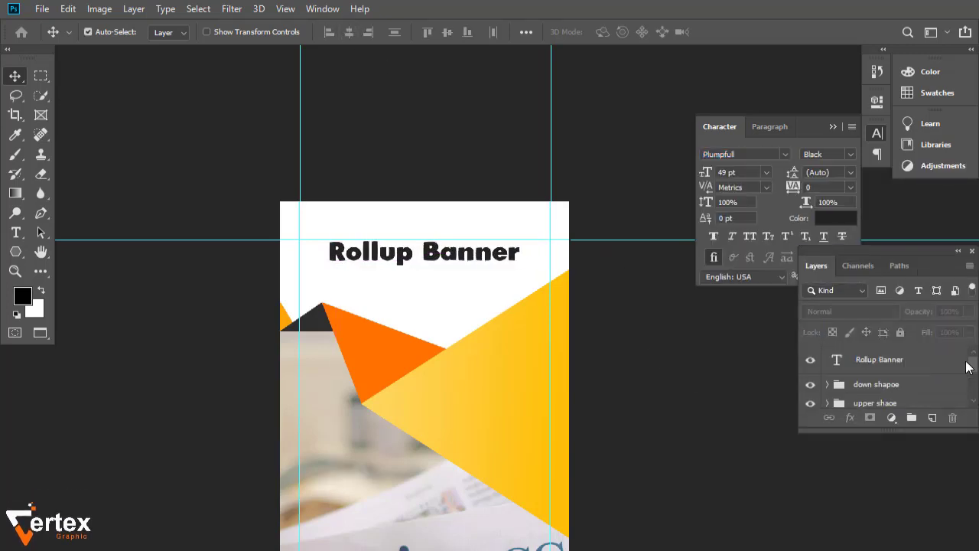
Step: Recolour the "Rollup Banner" heading to a medium grey
{"action": "left_click", "coordinate": [902, 360]}
{"action": "left_click", "coordinate": [835, 219]}
{"action": "left_click", "coordinate": [547, 299]}
{"action": "left_click", "coordinate": [896, 177]}
Step: Add a text line reading "Template Design" directly below the "Rollup Banner" heading
{"action": "left_click", "coordinate": [442, 274]}
{"action": "key", "text": "t"}
{"action": "left_click", "coordinate": [335, 280]}
{"action": "key", "text": "BackSpace"}
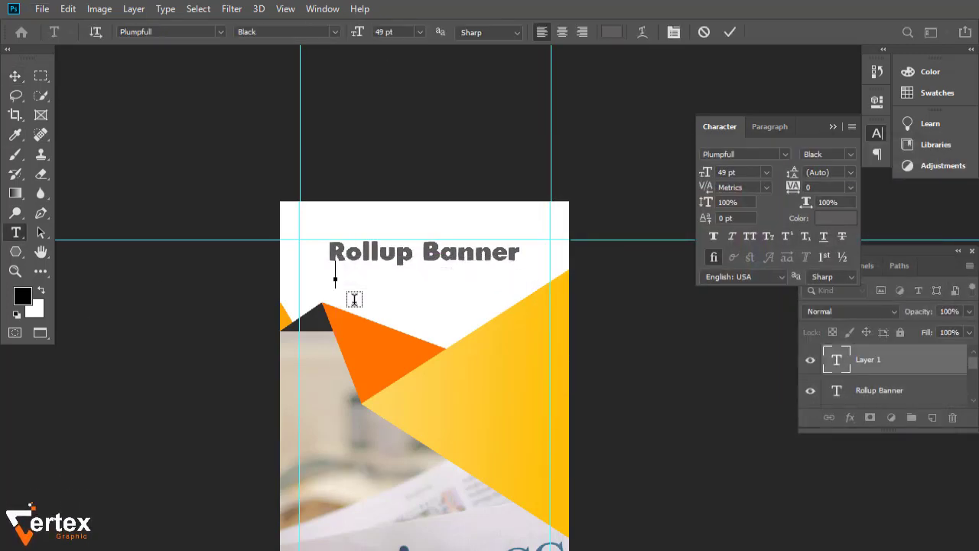
{"action": "type", "text": "Template Design"}
{"action": "left_click", "coordinate": [16, 76]}
Step: Format "Template Design" in Arial Regular at 42 pt with tracking 60, and align it under the heading's start
{"action": "left_click_drag", "start_coordinate": [705, 172], "coordinate": [695, 172]}
{"action": "left_click", "coordinate": [786, 155]}
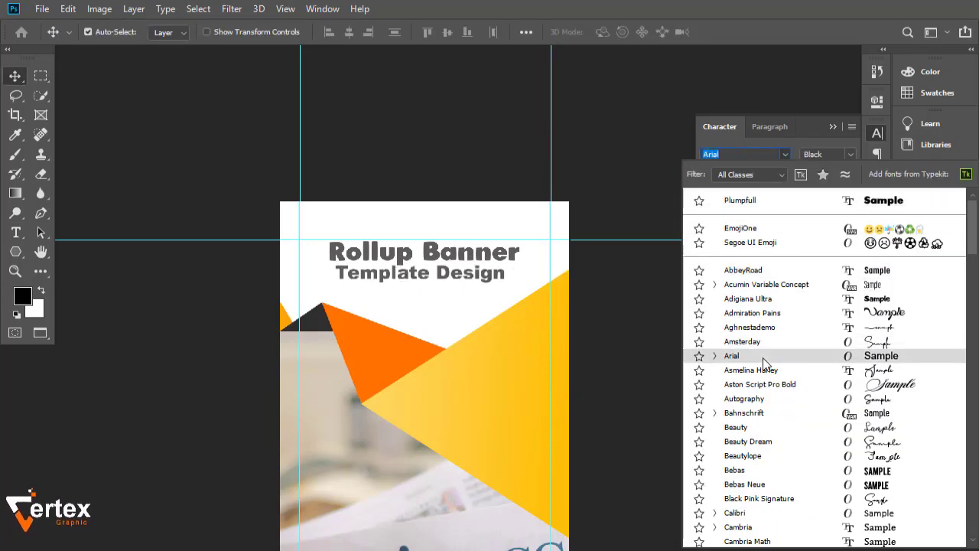
{"action": "left_click", "coordinate": [765, 358]}
{"action": "left_click", "coordinate": [851, 154]}
{"action": "left_click", "coordinate": [829, 168]}
{"action": "left_click_drag", "start_coordinate": [528, 397], "coordinate": [520, 400]}
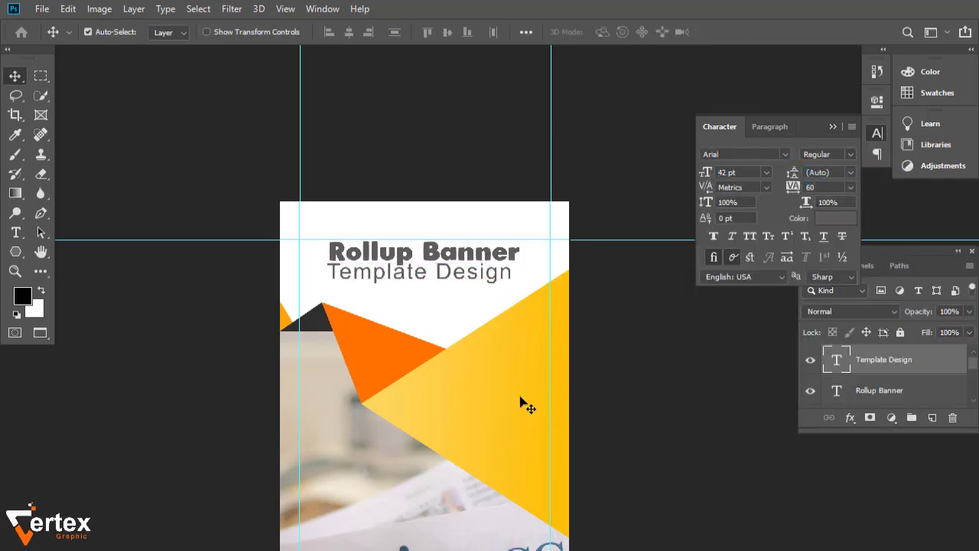
Step: Recolour the "Template Design" line with the orange of the triangle below it
{"action": "left_click", "coordinate": [835, 218]}
{"action": "left_click", "coordinate": [382, 348]}
{"action": "left_click", "coordinate": [894, 179]}
Step: Duplicate the "Template Design" text onto the large yellow triangle and change the copy's wording to "COMPANY NAME"
{"action": "left_click_drag", "start_coordinate": [496, 504], "coordinate": [449, 400]}
{"action": "key", "text": "ctrl+plus"}
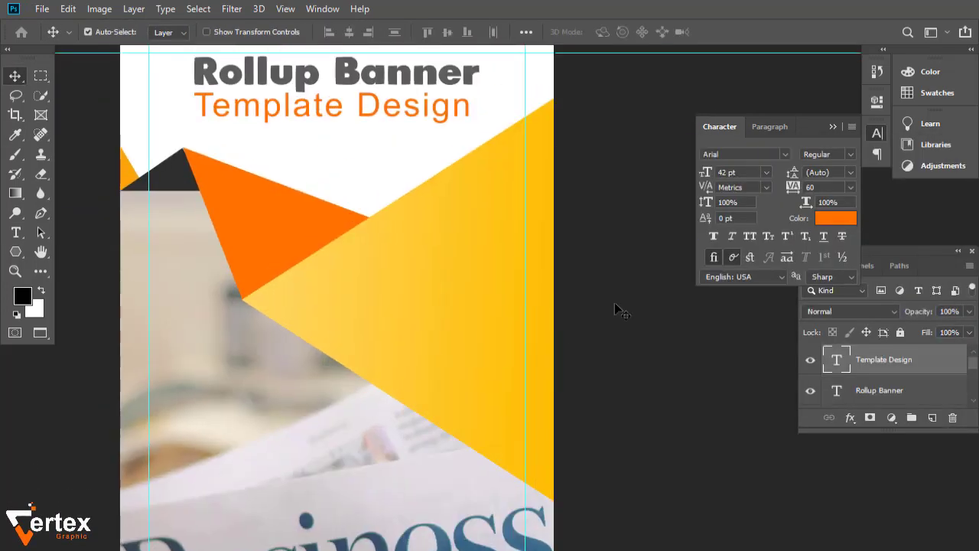
{"action": "left_click_drag", "start_coordinate": [264, 118], "coordinate": [361, 309]}
{"action": "double_click", "coordinate": [495, 305]}
{"action": "type", "text": "COMPANY NAM"}
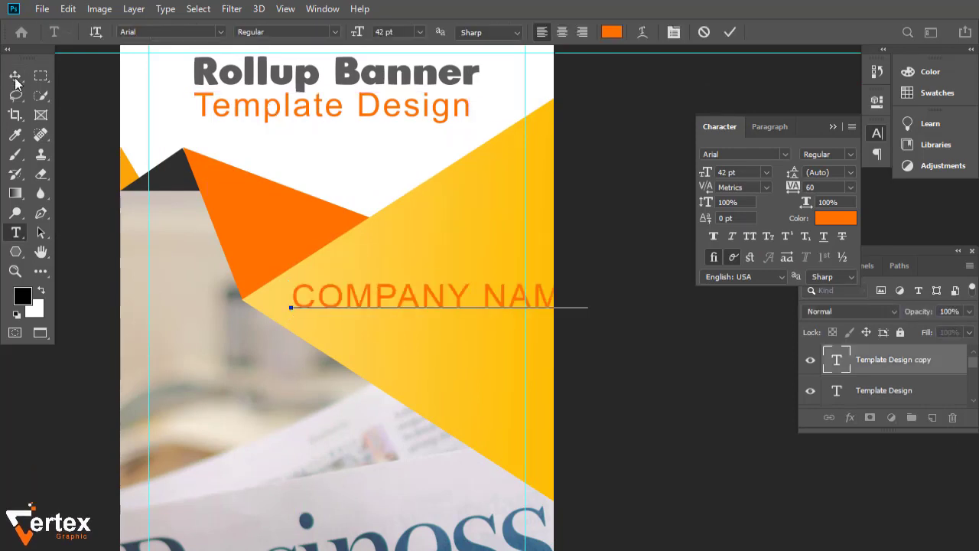
{"action": "left_click", "coordinate": [15, 80]}
Step: Format "COMPANY NAME" in white Arial Bold at 27 pt with tracking 0, and fit it inside the yellow triangle beside the guide
{"action": "left_click_drag", "start_coordinate": [705, 172], "coordinate": [696, 171]}
{"action": "left_click_drag", "start_coordinate": [451, 305], "coordinate": [460, 323]}
{"action": "left_click", "coordinate": [835, 218]}
{"action": "left_click", "coordinate": [548, 184]}
{"action": "left_click", "coordinate": [895, 176]}
{"action": "left_click", "coordinate": [851, 187]}
{"action": "left_click", "coordinate": [822, 276]}
Step: Reword the copy below "COMPANY NAME" to "YOUR SALOGAN HERE", set it to 18 pt, and align its end with the company name
{"action": "double_click", "coordinate": [517, 322]}
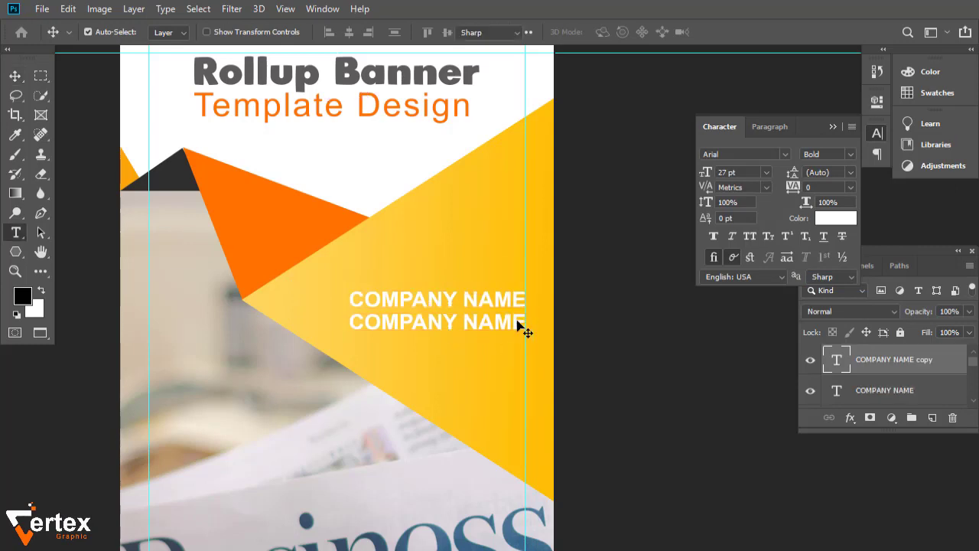
{"action": "type", "text": "YOUR S"}
{"action": "left_click", "coordinate": [15, 76]}
{"action": "left_click_drag", "start_coordinate": [705, 172], "coordinate": [695, 178]}
{"action": "left_click_drag", "start_coordinate": [467, 321], "coordinate": [482, 321]}
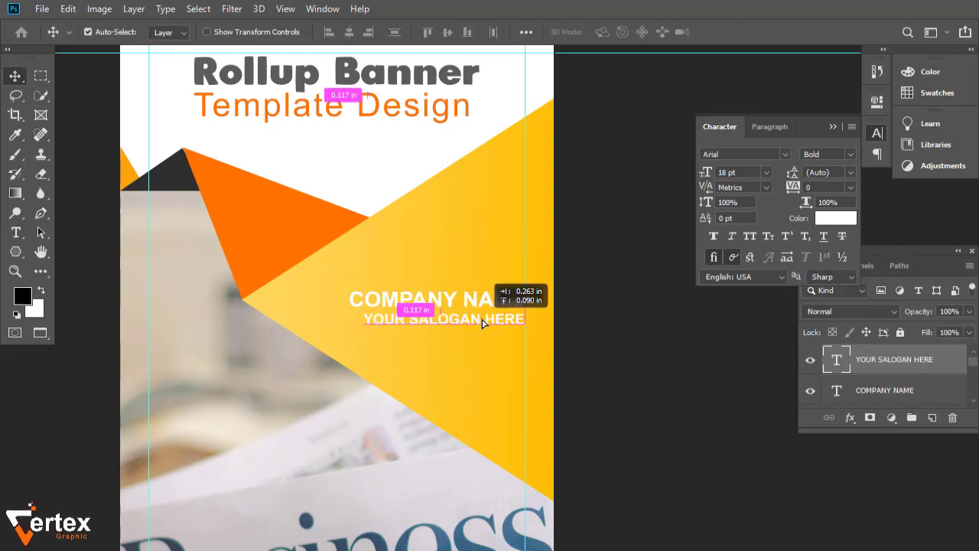
Step: Recolour the "YOUR SALOGAN HERE" line to a medium grey
{"action": "left_click", "coordinate": [835, 218]}
{"action": "left_click_drag", "start_coordinate": [575, 340], "coordinate": [543, 294]}
{"action": "left_click", "coordinate": [896, 177]}
{"action": "left_click", "coordinate": [597, 450]}
Step: Draw a small preset custom shape in front of the company name as a logo and set its fill colour
{"action": "left_click", "coordinate": [15, 252]}
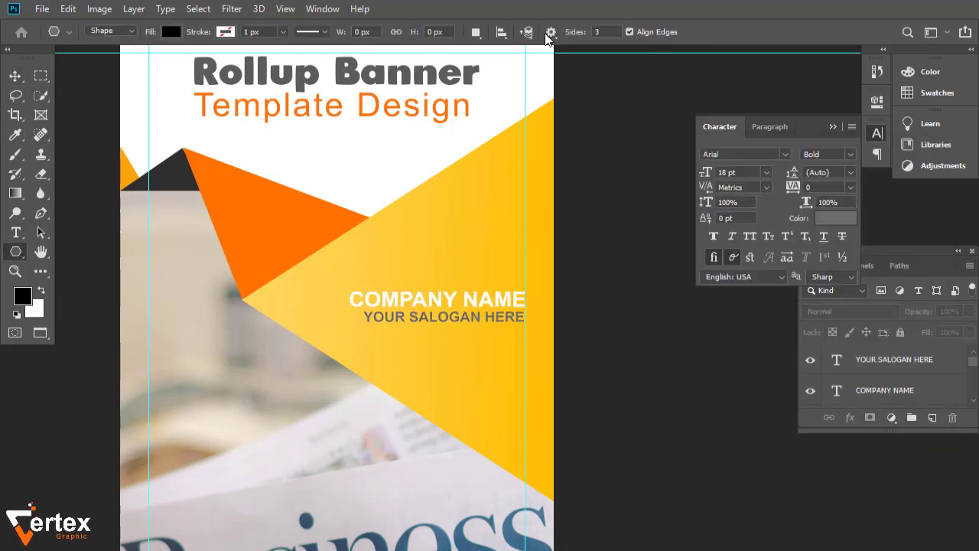
{"action": "right_click", "coordinate": [15, 252]}
{"action": "left_click", "coordinate": [84, 325]}
{"action": "left_click", "coordinate": [620, 33]}
{"action": "mouse_move", "coordinate": [709, 158]}
{"action": "left_mouse_down"}
{"action": "mouse_move", "coordinate": [897, 479]}
{"action": "mouse_move", "coordinate": [743, 446]}
{"action": "mouse_move", "coordinate": [839, 486]}
{"action": "left_mouse_up"}
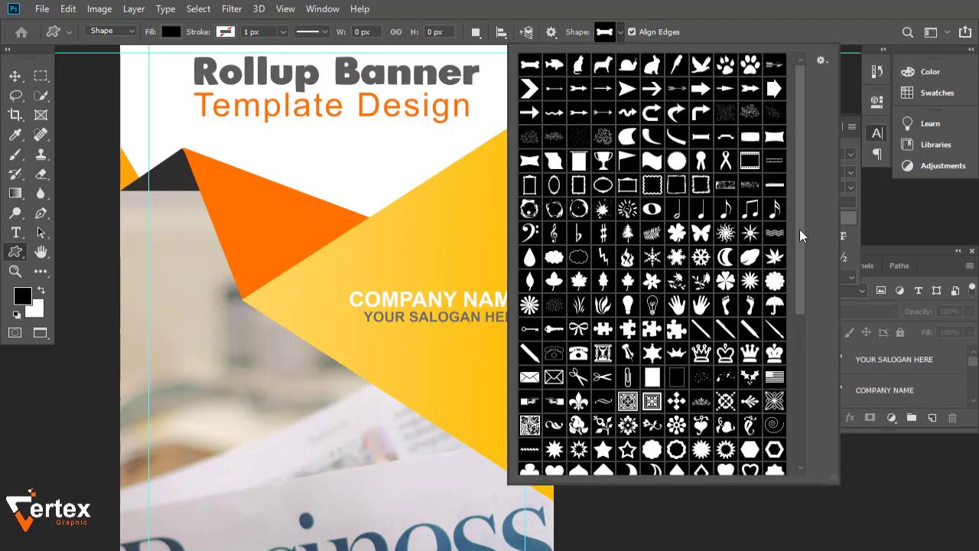
{"action": "double_click", "coordinate": [676, 449]}
{"action": "mouse_move", "coordinate": [316, 292]}
{"action": "left_mouse_down"}
{"action": "mouse_move", "coordinate": [352, 330]}
{"action": "mouse_move", "coordinate": [321, 300]}
{"action": "left_mouse_up"}
{"action": "left_click", "coordinate": [170, 32]}
{"action": "left_click", "coordinate": [98, 85]}
{"action": "left_click", "coordinate": [16, 77]}
Step: Add a Lorem ipsum paragraph between the vertical guides in the white area below the photo, and set it to 9 pt
{"action": "scroll", "coordinate": [459, 286], "scroll_direction": "down", "scroll_amount": 3}
{"action": "scroll", "coordinate": [428, 389], "scroll_direction": "up", "scroll_amount": 3}
{"action": "left_click_drag", "start_coordinate": [428, 389], "coordinate": [454, 353]}
{"action": "left_click", "coordinate": [15, 232]}
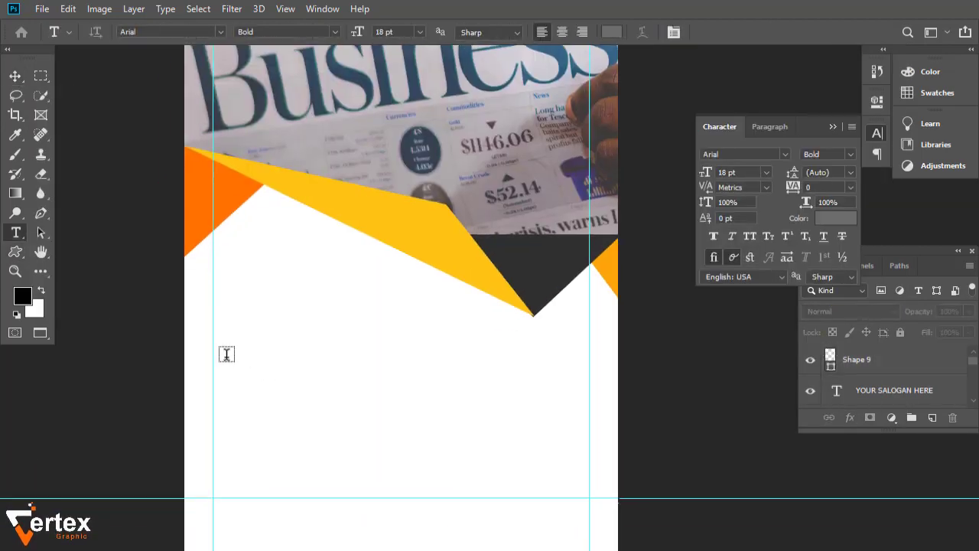
{"action": "left_click_drag", "start_coordinate": [563, 470], "coordinate": [588, 474]}
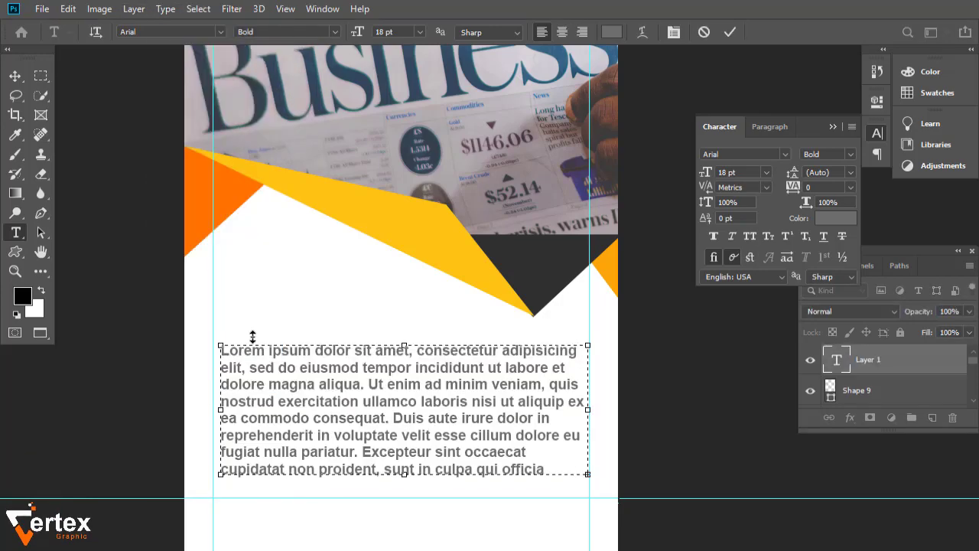
{"action": "left_click", "coordinate": [15, 77]}
{"action": "left_click_drag", "start_coordinate": [706, 172], "coordinate": [678, 172]}
{"action": "left_click_drag", "start_coordinate": [349, 397], "coordinate": [349, 420]}
Step: Add the title "TITLE TEXT GOES HERE" at 13 pt just above the paragraph, slightly indented from its edge
{"action": "key", "text": "t"}
{"action": "left_click", "coordinate": [223, 344]}
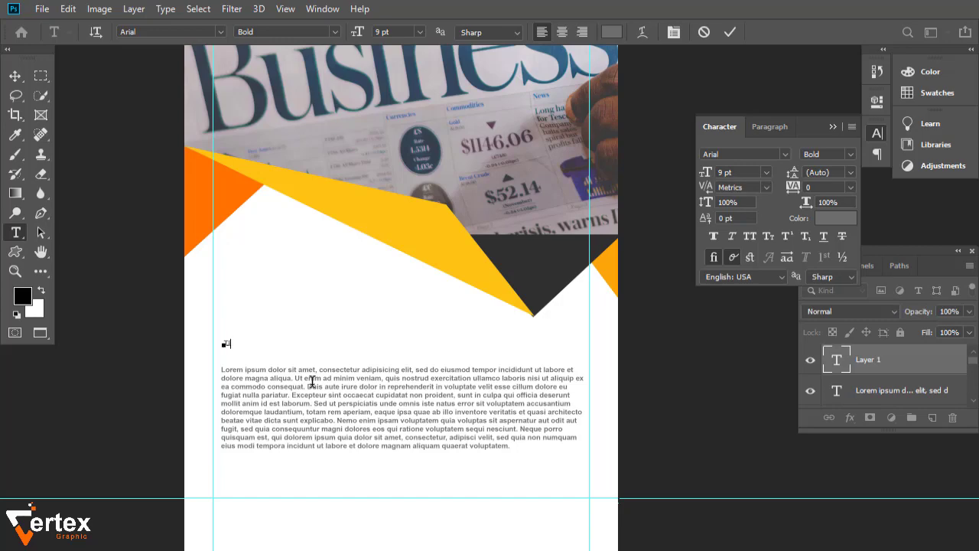
{"action": "type", "text": "TITLE TEXT GOES HERE"}
{"action": "left_click", "coordinate": [15, 76]}
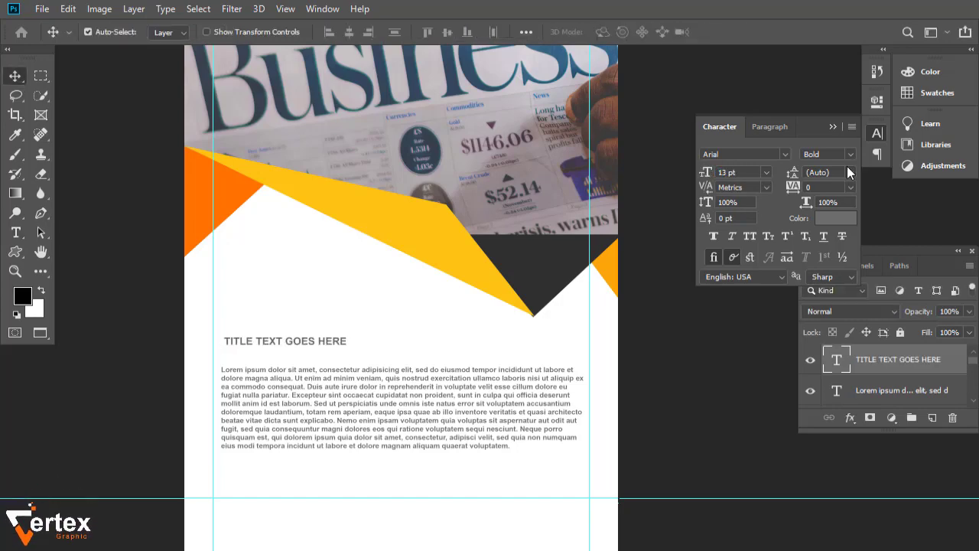
{"action": "left_click_drag", "start_coordinate": [294, 342], "coordinate": [306, 356]}
Step: Draw a small chevron arrow custom shape in front of "TITLE TEXT GOES HERE"
{"action": "left_click", "coordinate": [16, 252]}
{"action": "left_click", "coordinate": [621, 32]}
{"action": "double_click", "coordinate": [562, 88]}
{"action": "scroll", "coordinate": [306, 377], "scroll_direction": "up", "scroll_amount": 3}
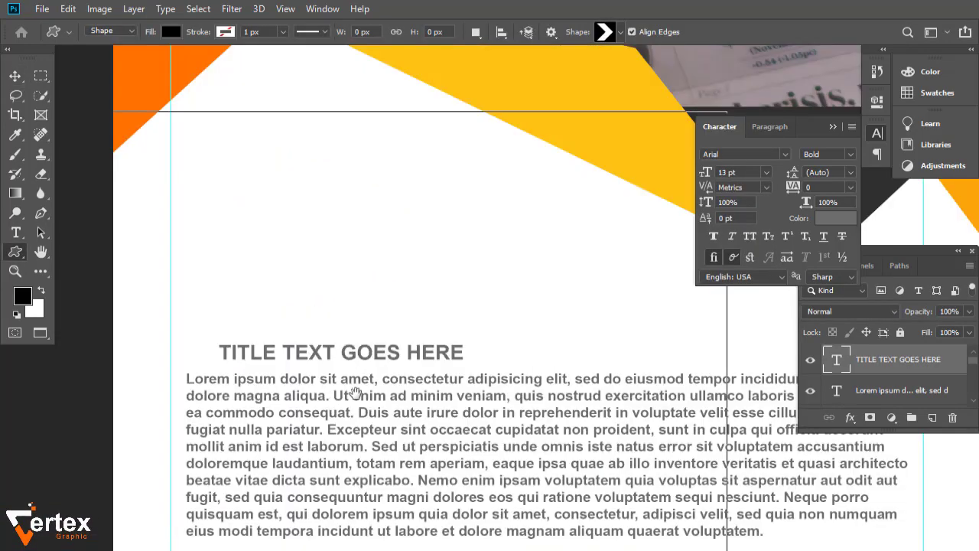
{"action": "left_click_drag", "start_coordinate": [355, 393], "coordinate": [495, 381]}
{"action": "scroll", "coordinate": [494, 381], "scroll_direction": "up", "scroll_amount": 1}
{"action": "mouse_move", "coordinate": [260, 310]}
{"action": "left_mouse_down"}
{"action": "mouse_move", "coordinate": [292, 342]}
{"action": "mouse_move", "coordinate": [299, 330]}
{"action": "mouse_move", "coordinate": [291, 328]}
{"action": "left_mouse_up"}
Step: Fill the chevron beside the title with the banner's yellow
{"action": "left_click", "coordinate": [171, 32]}
{"action": "left_click", "coordinate": [244, 60]}
{"action": "left_click", "coordinate": [815, 64]}
{"action": "left_click", "coordinate": [910, 162]}
{"action": "left_click", "coordinate": [15, 77]}
Step: Draw a yellow rectangle about 2703 × 229 px across the banner's bottom edge and lower it to leave a thin strip
{"action": "scroll", "coordinate": [431, 338], "scroll_direction": "down", "scroll_amount": 3}
{"action": "left_click_drag", "start_coordinate": [550, 360], "coordinate": [521, 303]}
{"action": "right_click", "coordinate": [15, 252]}
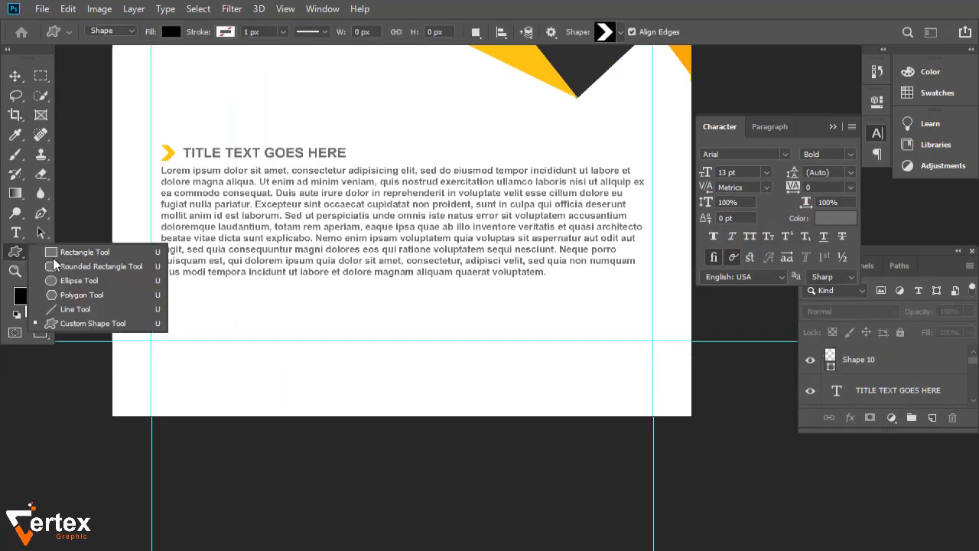
{"action": "left_click", "coordinate": [84, 253]}
{"action": "left_click_drag", "start_coordinate": [87, 375], "coordinate": [777, 433]}
{"action": "left_click", "coordinate": [169, 33]}
{"action": "left_click", "coordinate": [95, 111]}
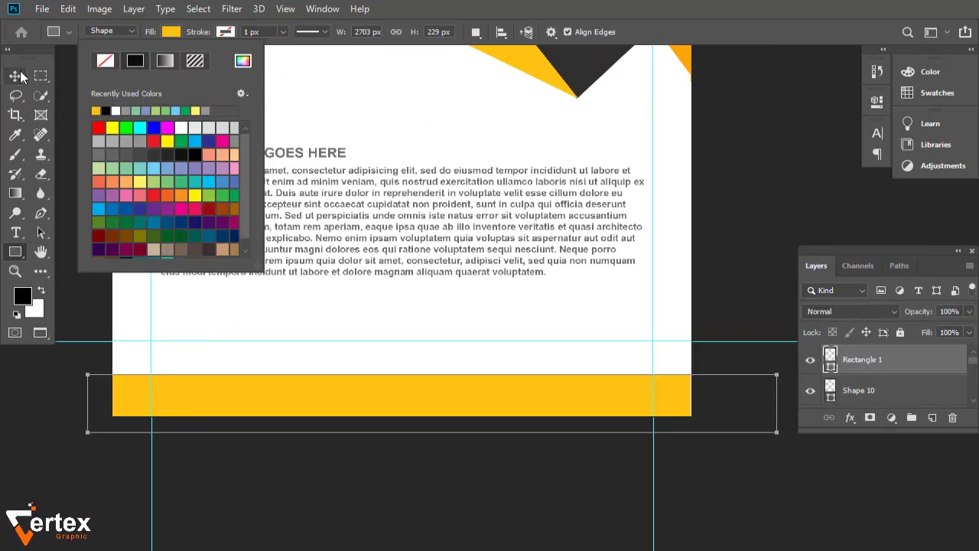
{"action": "left_click", "coordinate": [17, 77]}
{"action": "left_click_drag", "start_coordinate": [398, 388], "coordinate": [397, 409]}
Step: Duplicate the yellow strip's layer and recolour the lower one with the dark tone of the triangle
{"action": "left_click_drag", "start_coordinate": [916, 368], "coordinate": [931, 417]}
{"action": "left_click", "coordinate": [879, 390]}
{"action": "double_click", "coordinate": [830, 388]}
{"action": "left_click", "coordinate": [615, 49]}
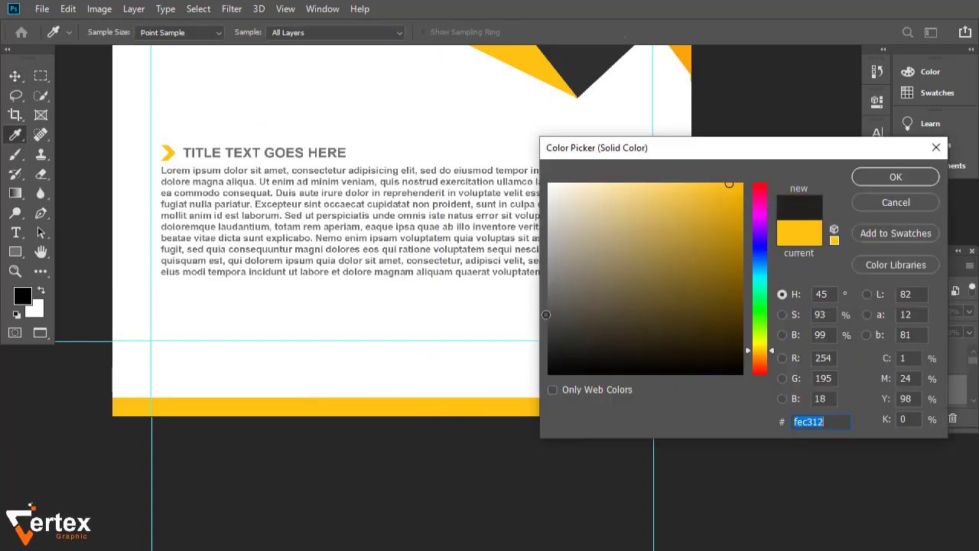
{"action": "left_click", "coordinate": [546, 315]}
{"action": "key", "text": "Return"}
Step: Transform the dark rectangle so that it forms a band above the yellow strip
{"action": "key", "text": "ctrl+t"}
{"action": "left_click_drag", "start_coordinate": [472, 434], "coordinate": [472, 403]}
{"action": "key", "text": "Return"}
Step: Add a text line with the contact phone number at the start of the dark footer band
{"action": "left_click", "coordinate": [436, 254], "text": "alt"}
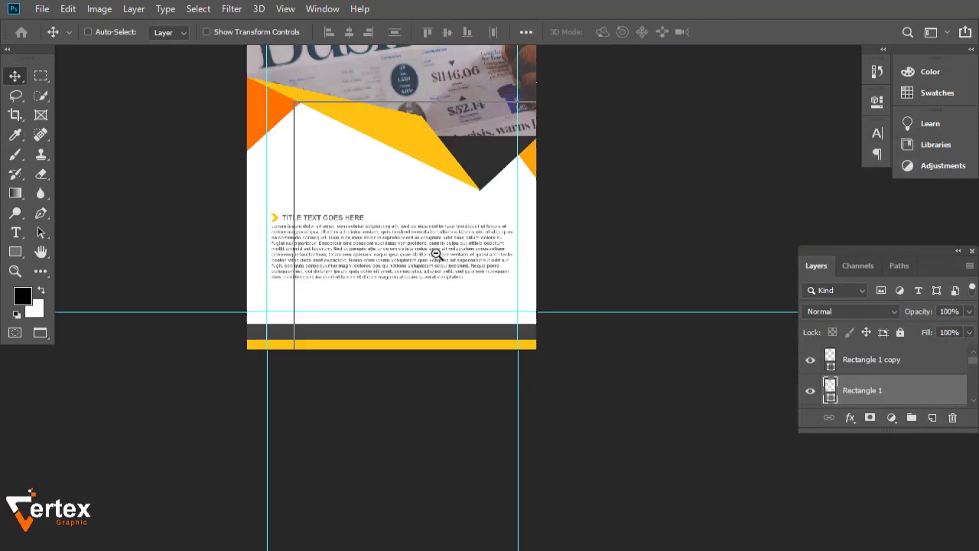
{"action": "left_click_drag", "start_coordinate": [437, 160], "coordinate": [391, 402]}
{"action": "left_click", "coordinate": [370, 527], "text": "ctrl"}
{"action": "left_click_drag", "start_coordinate": [370, 528], "coordinate": [497, 470]}
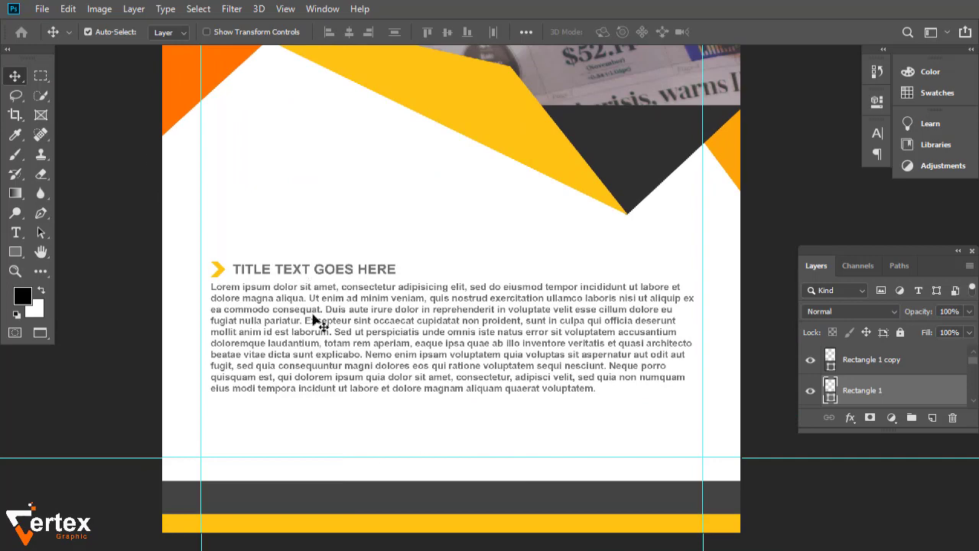
{"action": "key", "text": "t"}
{"action": "left_click", "coordinate": [228, 506]}
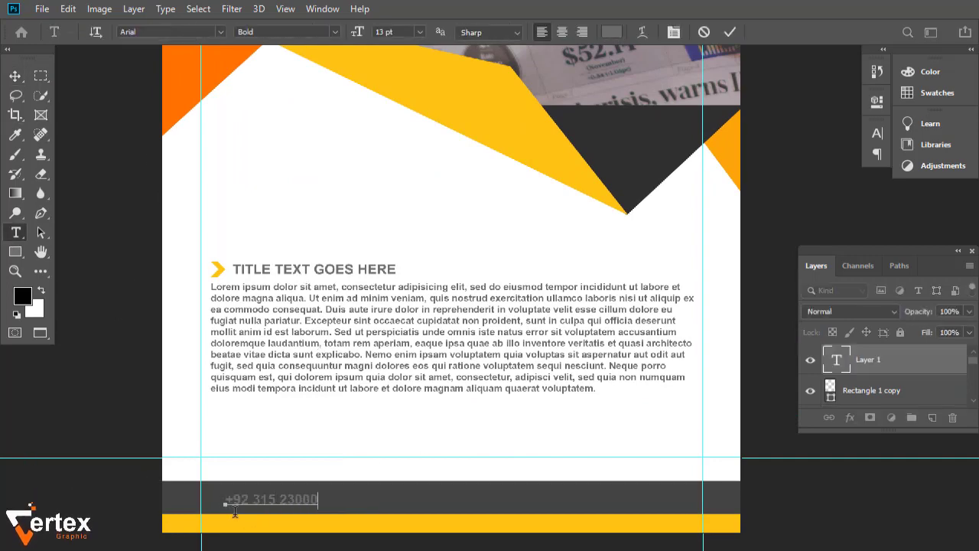
{"action": "left_click", "coordinate": [19, 77]}
Step: Extend the dark footer band's upper edge slightly upward
{"action": "left_click", "coordinate": [474, 497]}
{"action": "key", "text": "ctrl+t"}
{"action": "left_click_drag", "start_coordinate": [481, 479], "coordinate": [481, 473]}
{"action": "key", "text": "Return"}
Step: Format the footer phone number in white Arial Regular and stack two copies of it within the dark band
{"action": "left_click_drag", "start_coordinate": [265, 500], "coordinate": [301, 514]}
{"action": "left_click", "coordinate": [877, 133]}
{"action": "left_click", "coordinate": [895, 176]}
{"action": "left_click", "coordinate": [850, 154]}
{"action": "left_click", "coordinate": [830, 165]}
{"action": "key", "text": "t"}
{"action": "left_click_drag", "start_coordinate": [372, 512], "coordinate": [238, 510]}
{"action": "left_click", "coordinate": [15, 76]}
Step: Place the "user" icon from the icons folder as an embedded object
{"action": "left_click", "coordinate": [42, 9]}
{"action": "left_click", "coordinate": [109, 294]}
{"action": "left_click", "coordinate": [82, 315]}
{"action": "double_click", "coordinate": [516, 335]}
{"action": "double_click", "coordinate": [175, 130]}
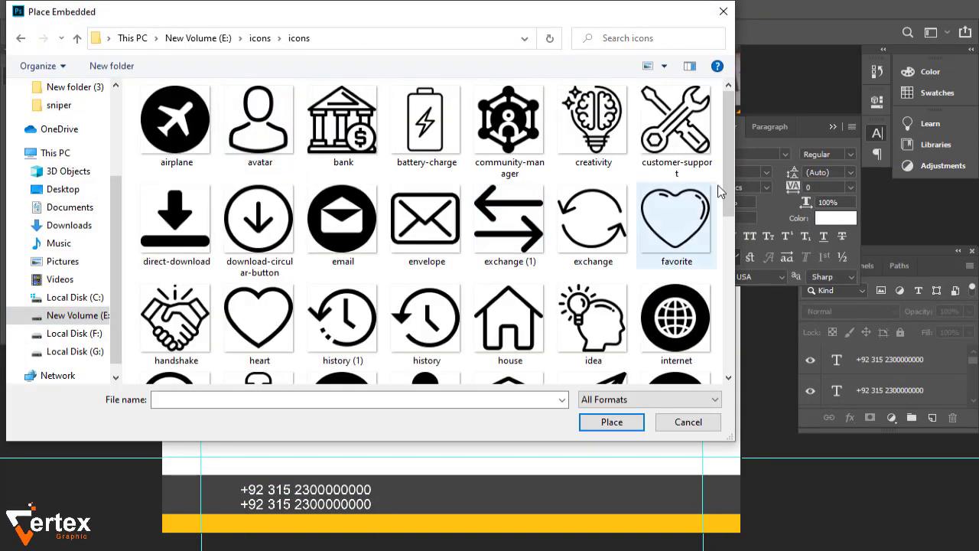
{"action": "left_click_drag", "start_coordinate": [728, 190], "coordinate": [728, 336]}
{"action": "left_click", "coordinate": [259, 331]}
{"action": "left_click", "coordinate": [632, 425]}
{"action": "key", "text": "Return"}
Step: Place the "internet" and "community-manager" icons from the icons folder as embedded objects
{"action": "left_click", "coordinate": [43, 10]}
{"action": "left_click", "coordinate": [88, 294]}
{"action": "left_click", "coordinate": [673, 320]}
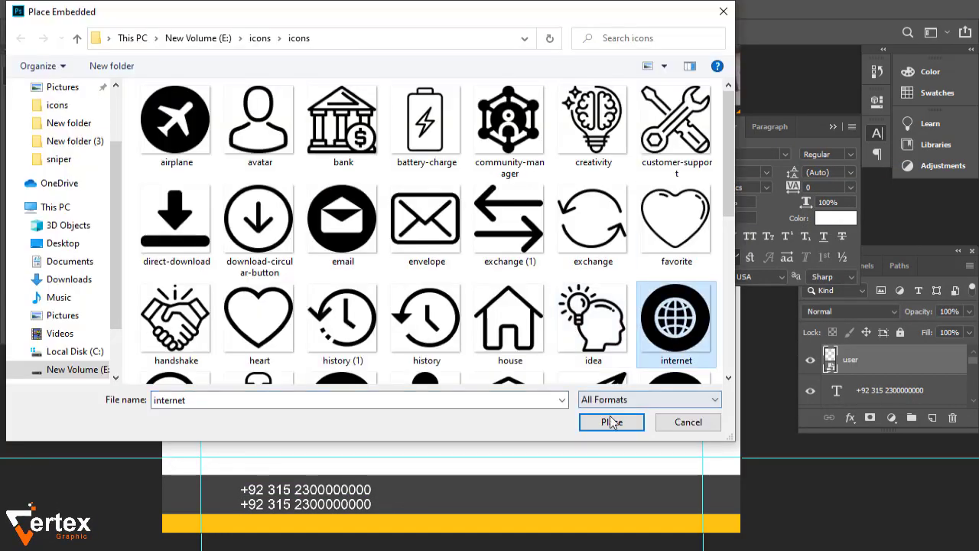
{"action": "left_click", "coordinate": [613, 423]}
{"action": "left_click", "coordinate": [68, 9]}
{"action": "left_click", "coordinate": [99, 293]}
{"action": "left_click", "coordinate": [514, 123]}
{"action": "left_click", "coordinate": [613, 422]}
{"action": "key", "text": "Return"}
Step: Scale the three placed icons together to a small size and position them in front of the phone numbers
{"action": "scroll", "coordinate": [850, 390], "scroll_direction": "down", "scroll_amount": 1}
{"action": "left_click", "coordinate": [851, 393], "text": "shift"}
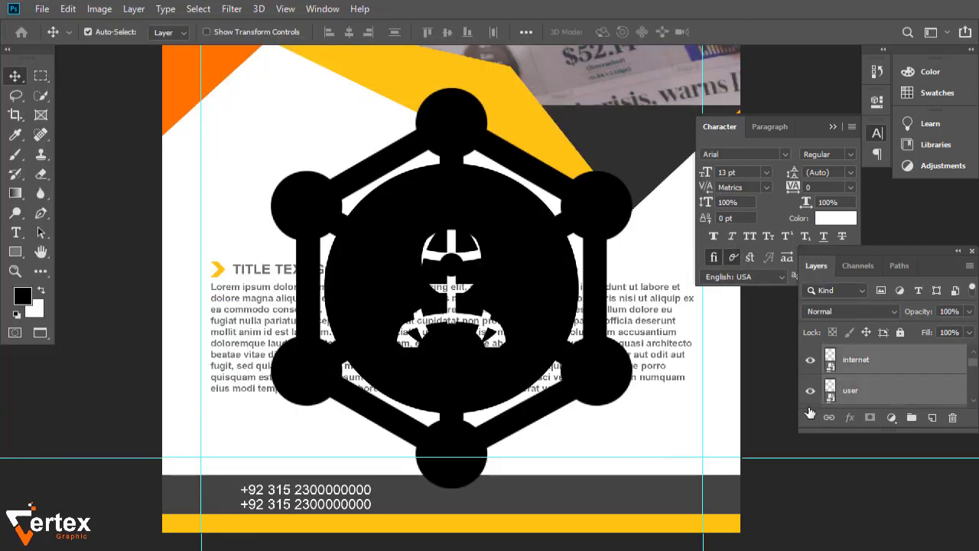
{"action": "key", "text": "ctrl+t"}
{"action": "left_click_drag", "start_coordinate": [632, 84], "coordinate": [223, 494]}
{"action": "key", "text": "Return"}
Step: Spread the icons along the dark footer band, moving "internet" past the phone numbers and "community-manager" farther right
{"action": "scroll", "coordinate": [872, 393], "scroll_direction": "up", "scroll_amount": 1}
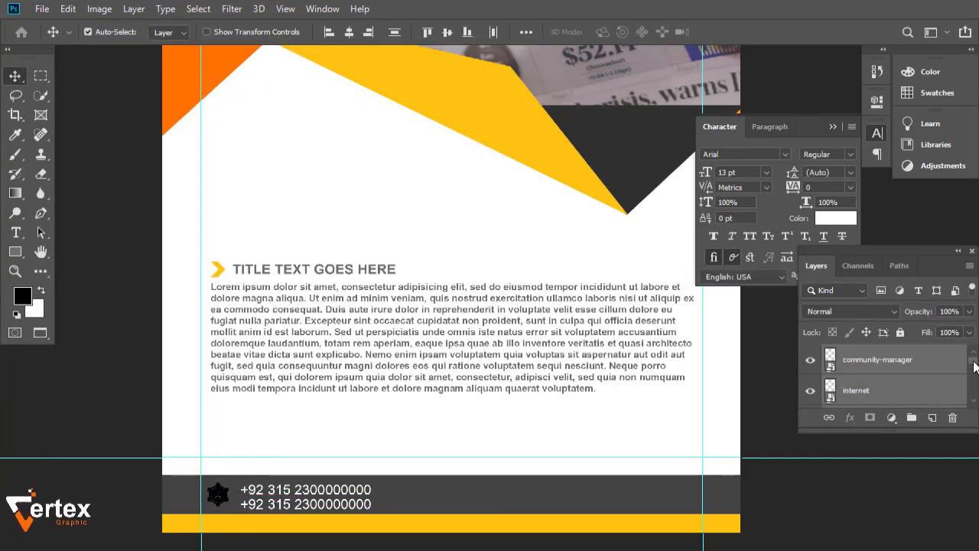
{"action": "left_click", "coordinate": [873, 393], "text": "ctrl"}
{"action": "key", "text": "shift+Right"}
{"action": "key", "text": "shift+Right"}
{"action": "key", "text": "shift+Right"}
{"action": "key", "text": "shift+Right"}
{"action": "key", "text": "shift+Right"}
{"action": "key", "text": "shift+Right"}
{"action": "key", "text": "shift+Right"}
{"action": "key", "text": "shift+Right"}
{"action": "key", "text": "shift+Right"}
{"action": "key", "text": "shift+Right"}
{"action": "key", "text": "shift+Right"}
{"action": "key", "text": "shift+Right"}
{"action": "key", "text": "shift+Right"}
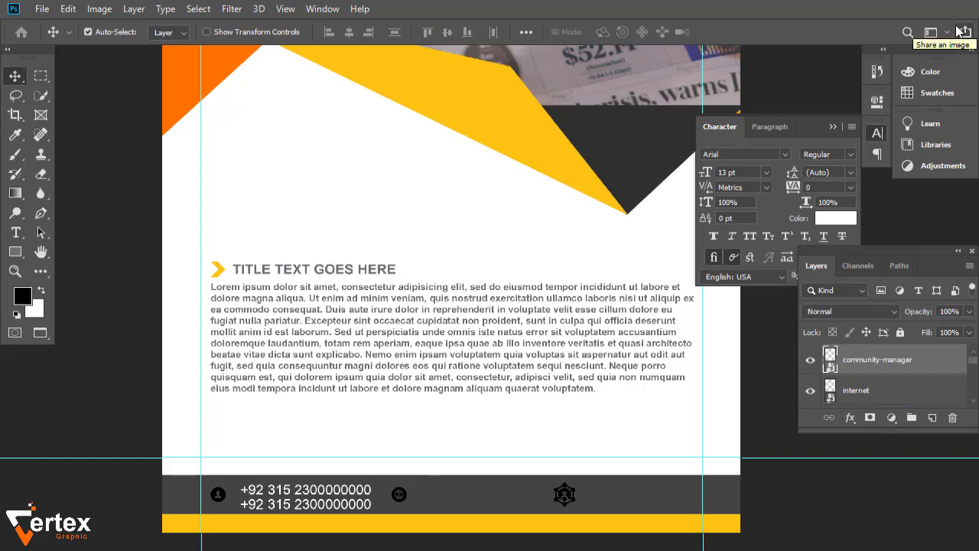
Step: Enlarge the "internet" icon in the footer to match the size of the "user" icon
{"action": "scroll", "coordinate": [261, 528], "scroll_direction": "up", "scroll_amount": 2}
{"action": "left_click", "coordinate": [218, 494]}
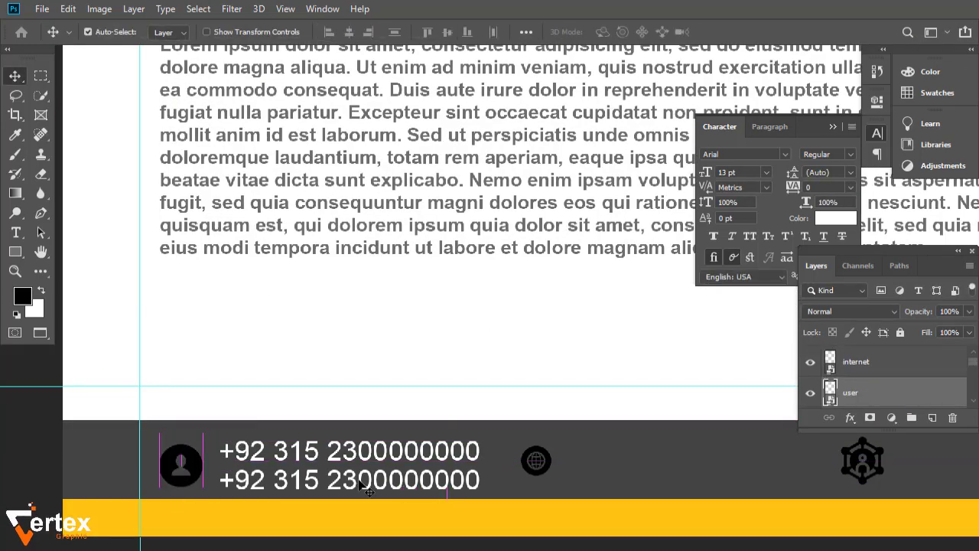
{"action": "left_click", "coordinate": [545, 463]}
{"action": "key", "text": "ctrl+t"}
{"action": "mouse_move", "coordinate": [551, 445]}
{"action": "left_mouse_down"}
{"action": "mouse_move", "coordinate": [575, 426]}
{"action": "mouse_move", "coordinate": [541, 462]}
{"action": "left_mouse_up"}
{"action": "key", "text": "Return"}
{"action": "left_click_drag", "start_coordinate": [423, 449], "coordinate": [784, 449]}
{"action": "double_click", "coordinate": [783, 451]}
{"action": "key", "text": "ctrl+a"}
{"action": "key", "text": "BackSpace"}
{"action": "type", "text": "www.vertexgraphic.com"}
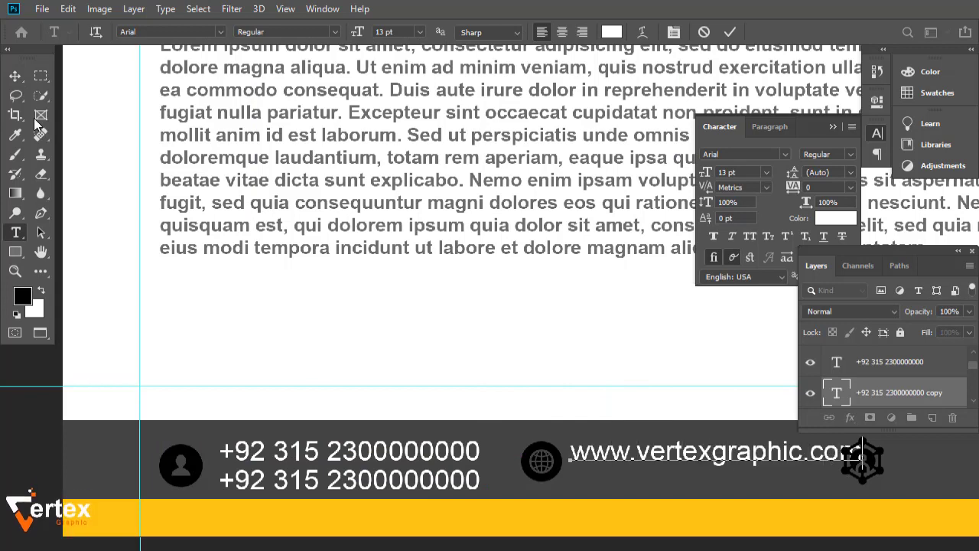
Step: Reduce the website text to 9 pt and align it vertically with the "internet" icon
{"action": "left_click", "coordinate": [15, 75]}
{"action": "left_click_drag", "start_coordinate": [709, 173], "coordinate": [705, 174]}
{"action": "left_click_drag", "start_coordinate": [676, 455], "coordinate": [677, 460]}
{"action": "left_click_drag", "start_coordinate": [727, 491], "coordinate": [495, 464]}
Step: Duplicate the website text beside the "community-manager" icon and change the copy to "Rollup banner tutorial design"
{"action": "left_click_drag", "start_coordinate": [455, 431], "coordinate": [645, 447]}
{"action": "left_click_drag", "start_coordinate": [644, 447], "coordinate": [612, 451]}
{"action": "double_click", "coordinate": [717, 451]}
{"action": "double_click", "coordinate": [719, 457]}
{"action": "key", "text": "BackSpace"}
{"action": "type", "text": "ign"}
{"action": "left_click", "coordinate": [16, 76]}
Step: Apply an orange Color Overlay at 100% opacity to the "user" icon in the footer
{"action": "left_click", "coordinate": [501, 359], "text": "alt"}
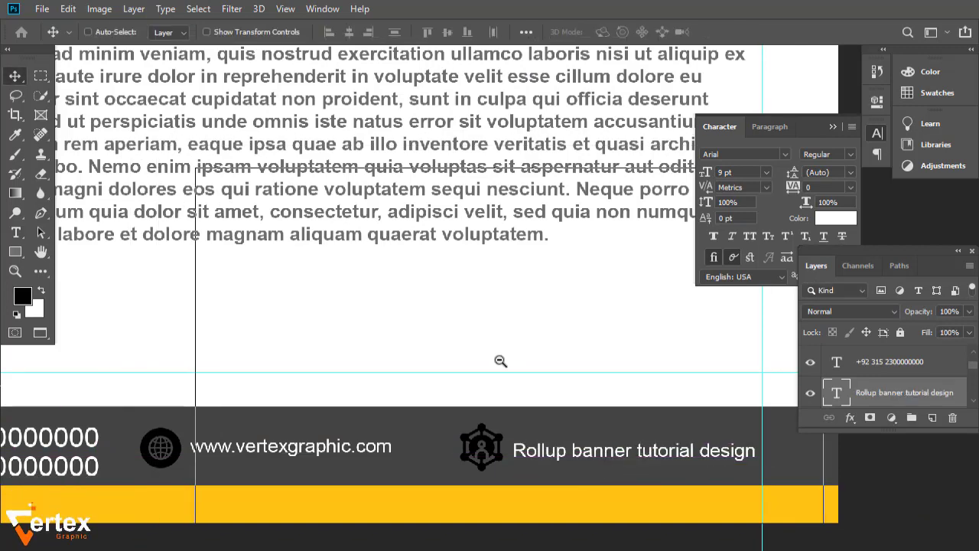
{"action": "left_click_drag", "start_coordinate": [572, 330], "coordinate": [603, 358]}
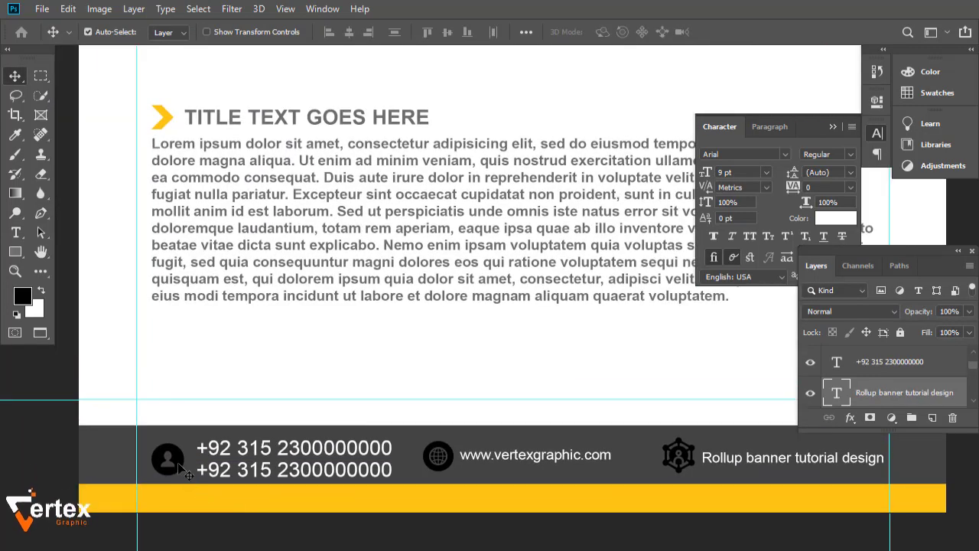
{"action": "left_click", "coordinate": [180, 465]}
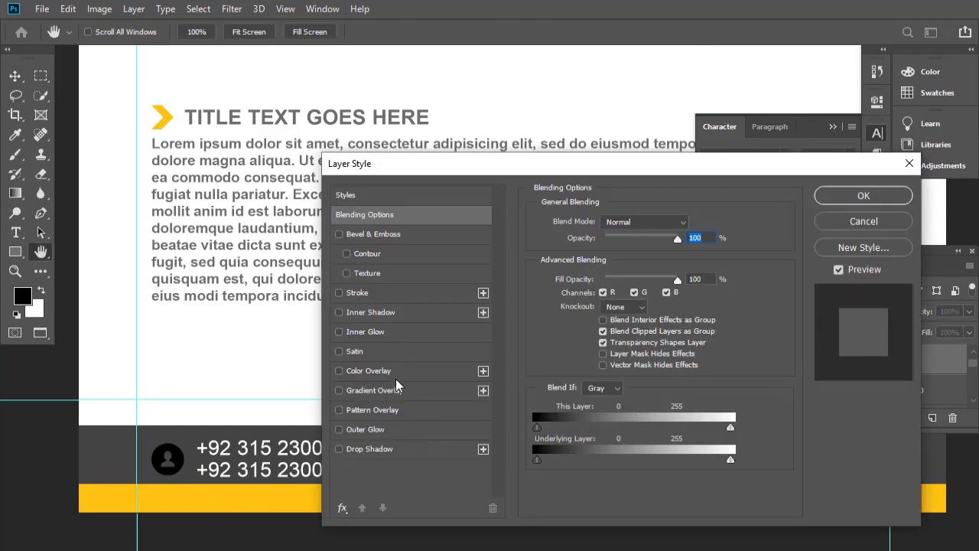
{"action": "left_click", "coordinate": [393, 371]}
{"action": "left_click", "coordinate": [906, 200]}
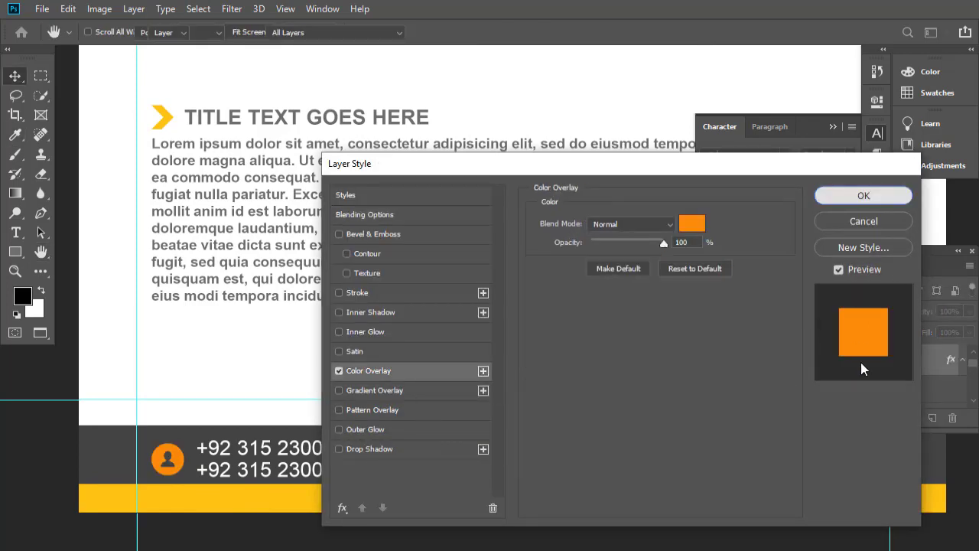
Step: Copy the "user" icon's layer style and paste it onto the "community-manager" and "internet" icons
{"action": "right_click", "coordinate": [886, 374]}
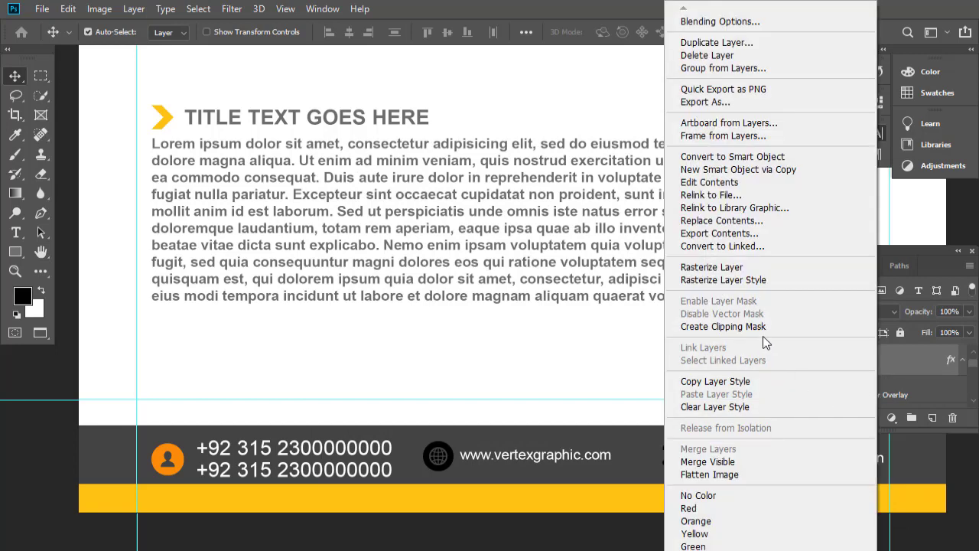
{"action": "left_click", "coordinate": [764, 381]}
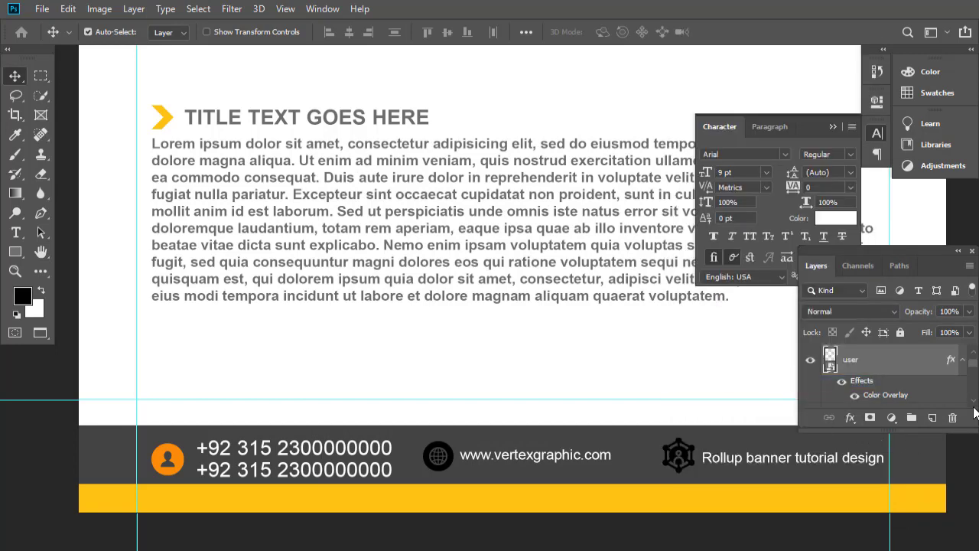
{"action": "scroll", "coordinate": [973, 411], "scroll_direction": "down", "scroll_amount": 1}
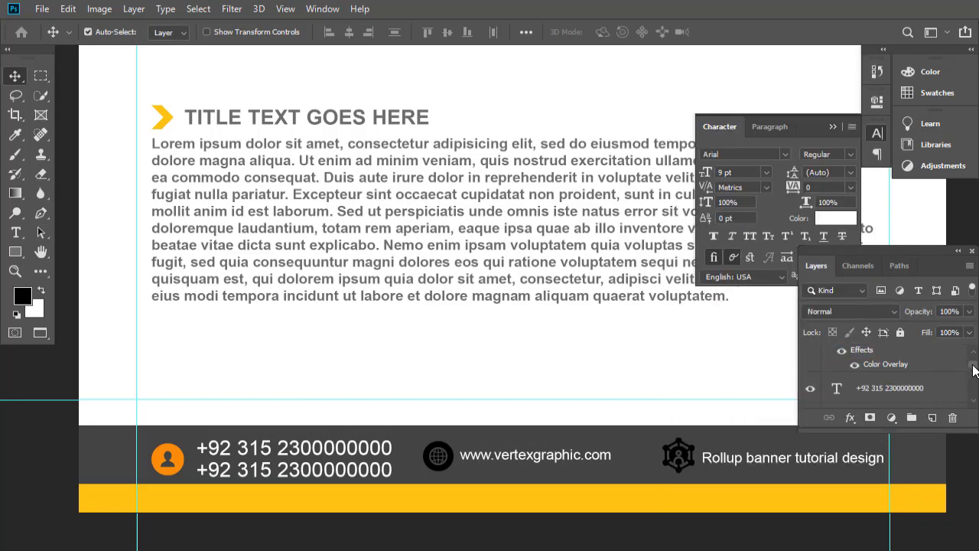
{"action": "right_click", "coordinate": [918, 373]}
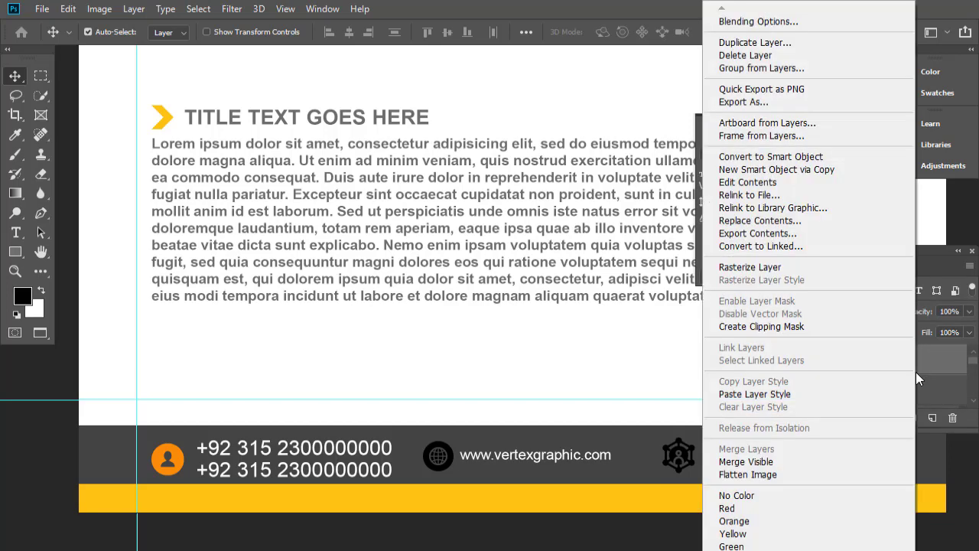
{"action": "left_click", "coordinate": [761, 394]}
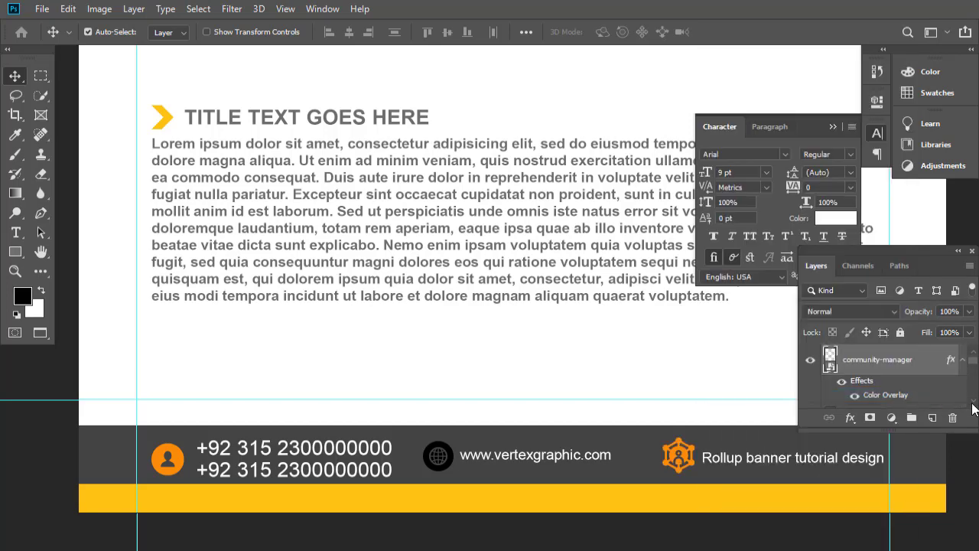
{"action": "scroll", "coordinate": [972, 405], "scroll_direction": "down", "scroll_amount": 2}
{"action": "right_click", "coordinate": [896, 371]}
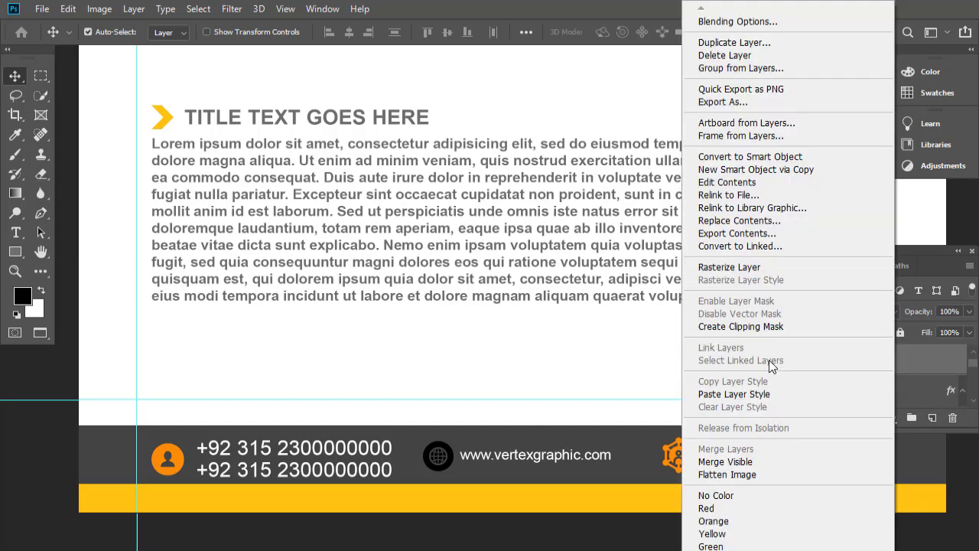
{"action": "left_click", "coordinate": [754, 395]}
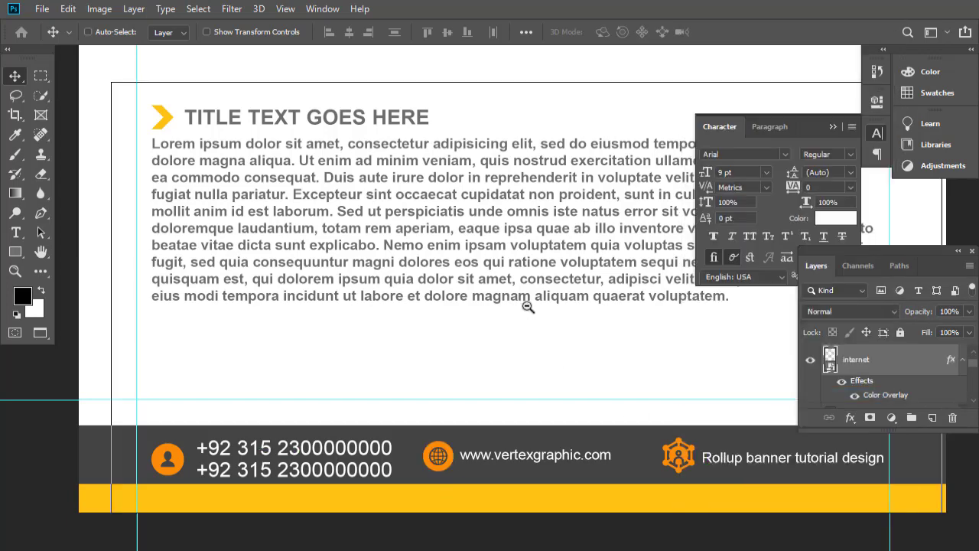
Step: Review the whole banner layout, from the heading down to the footer contact details
{"action": "left_click", "coordinate": [527, 306], "text": "ctrl"}
{"action": "left_click", "coordinate": [527, 306], "text": "alt"}
{"action": "left_click", "coordinate": [527, 306], "text": "alt"}
{"action": "left_click", "coordinate": [527, 306], "text": "alt"}
{"action": "left_click_drag", "start_coordinate": [528, 146], "coordinate": [522, 348]}
{"action": "left_click", "coordinate": [445, 360], "text": "alt"}
{"action": "left_click", "coordinate": [487, 340], "text": "ctrl"}
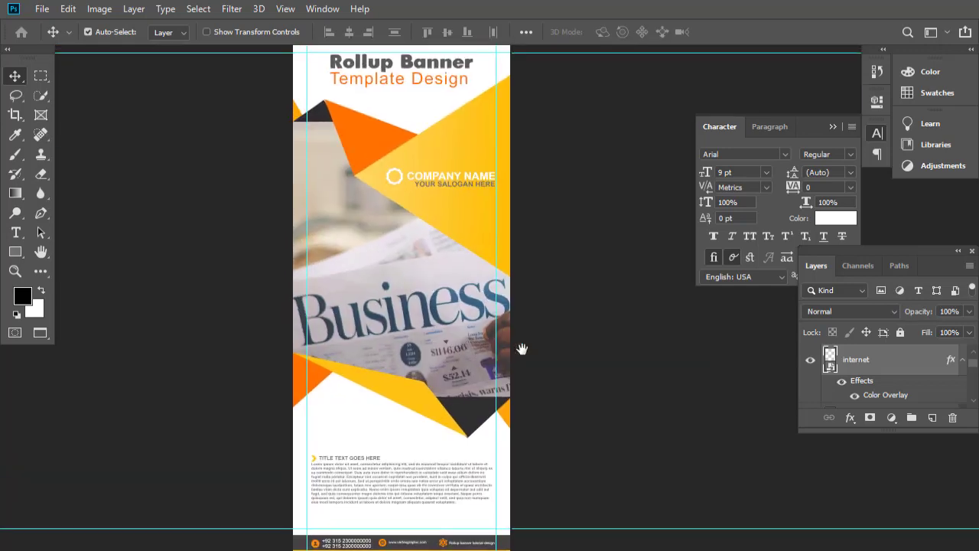
{"action": "left_click", "coordinate": [564, 336]}
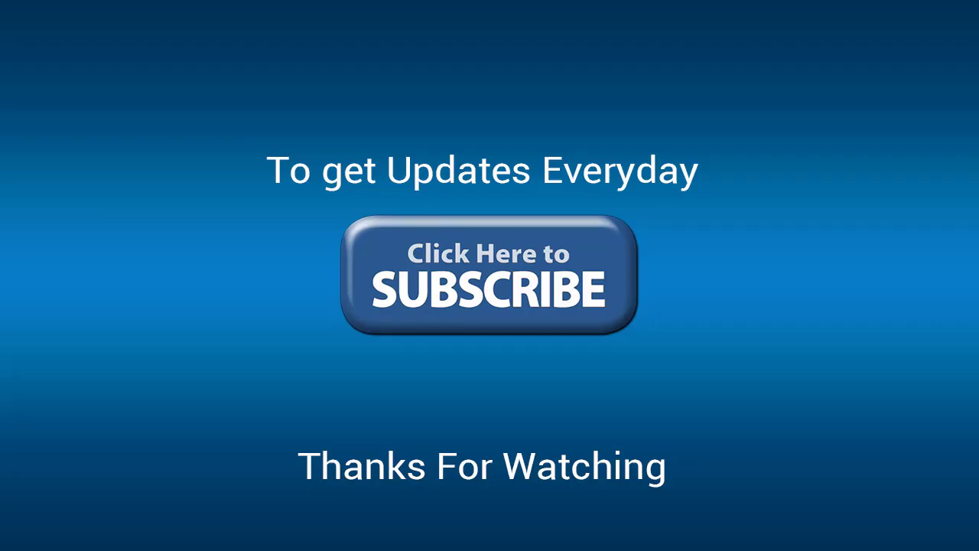